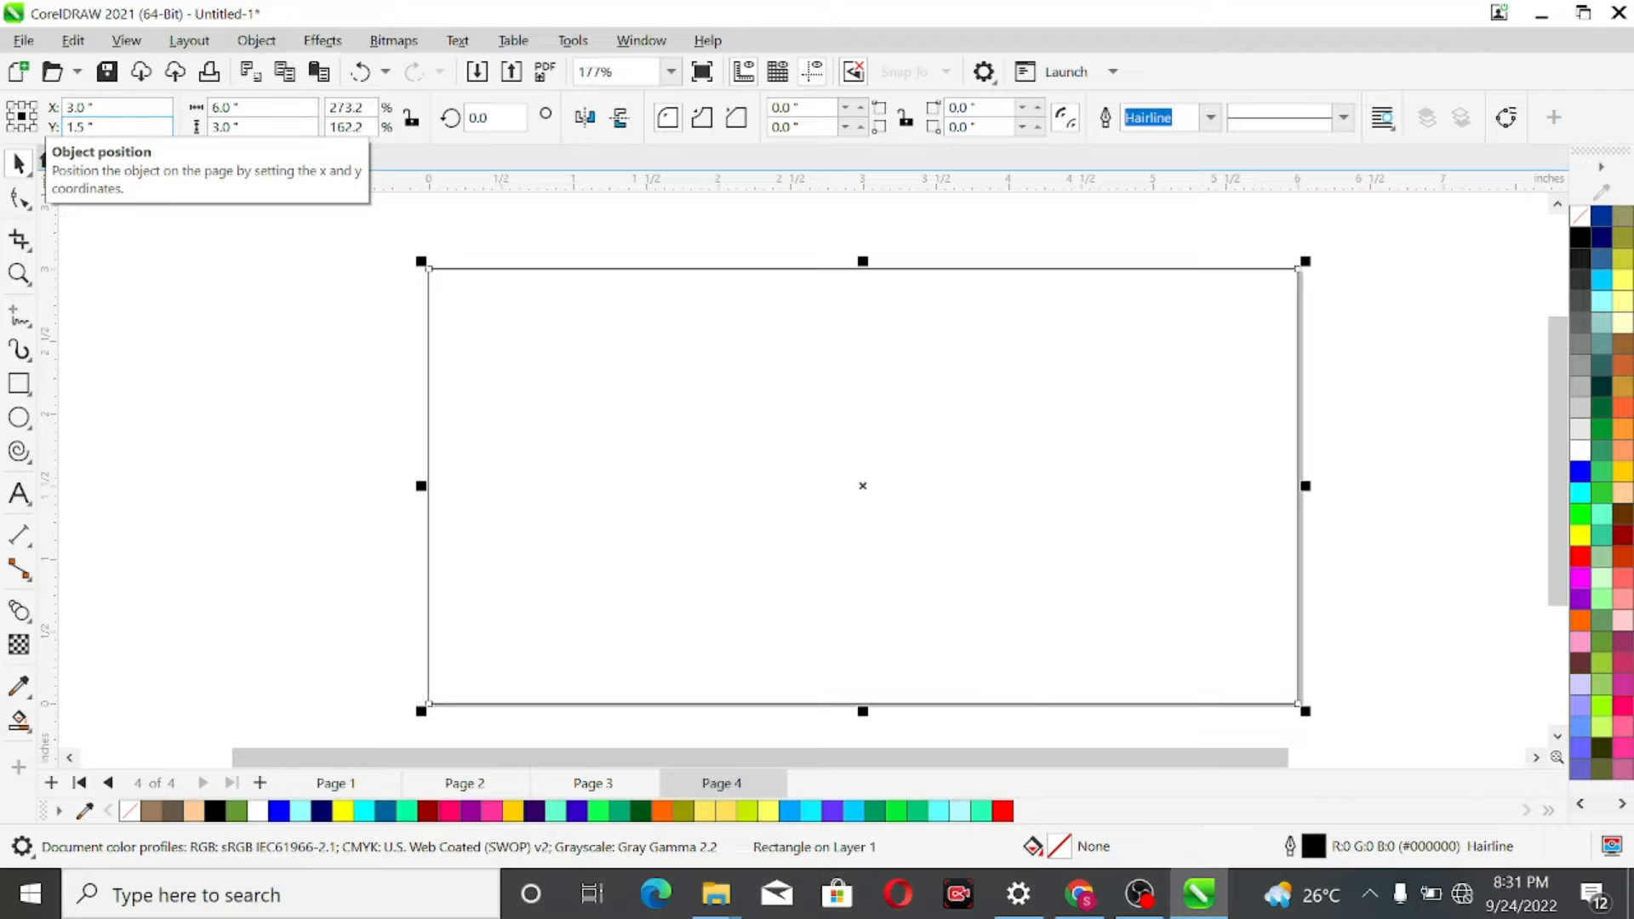
Lock the page-sized rectangle so it cannot be moved.
right_click(428, 281)
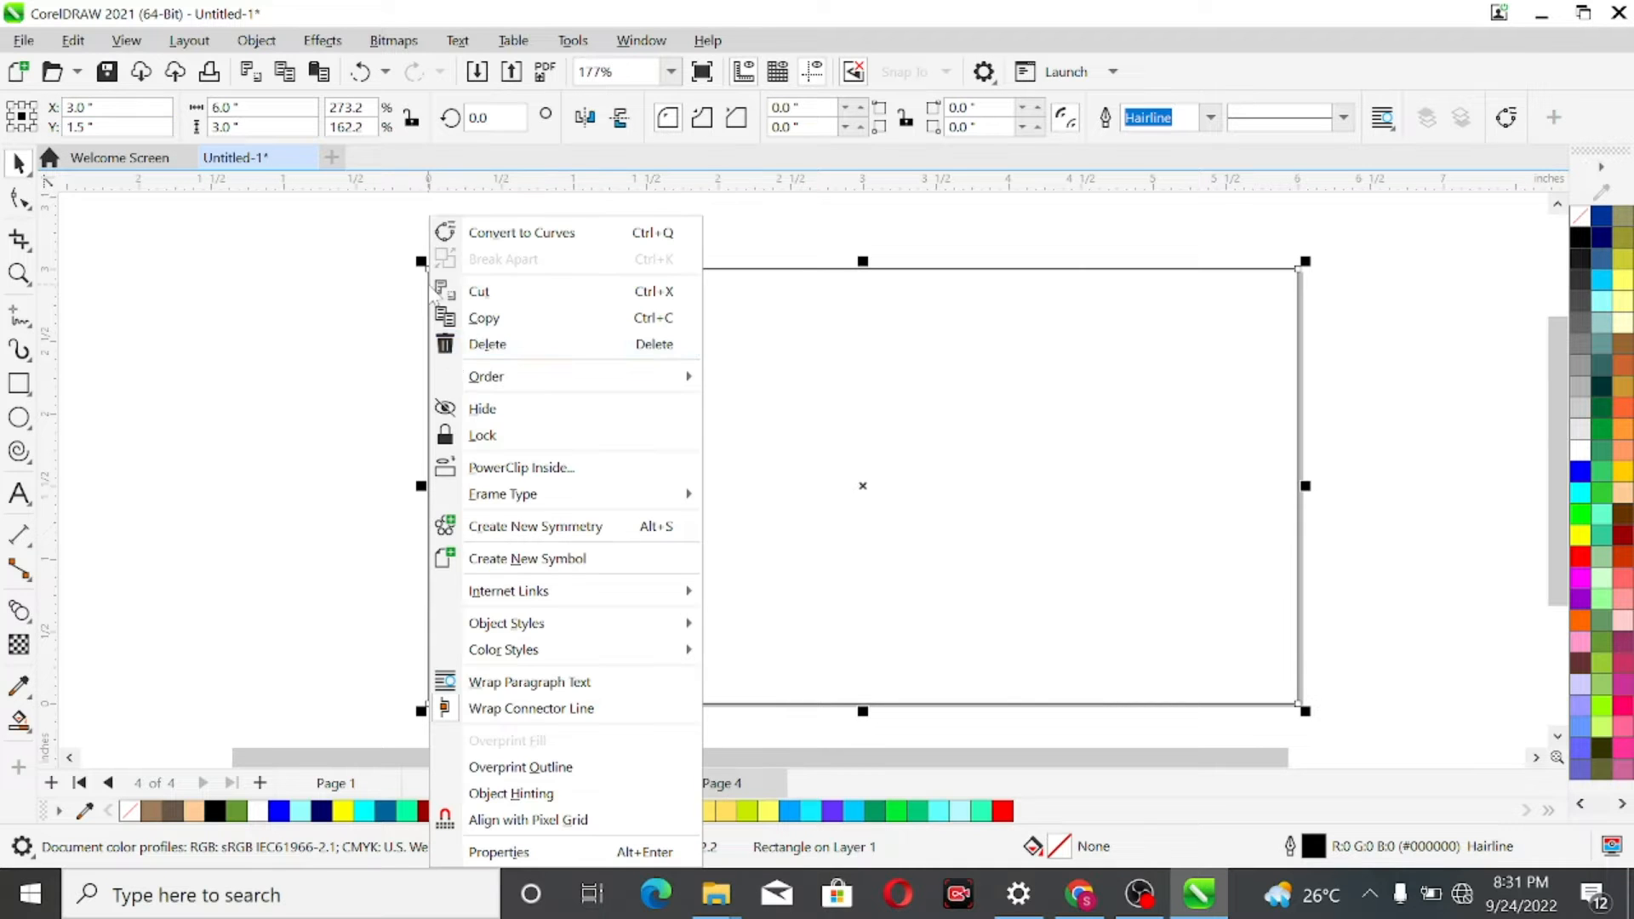
click(473, 436)
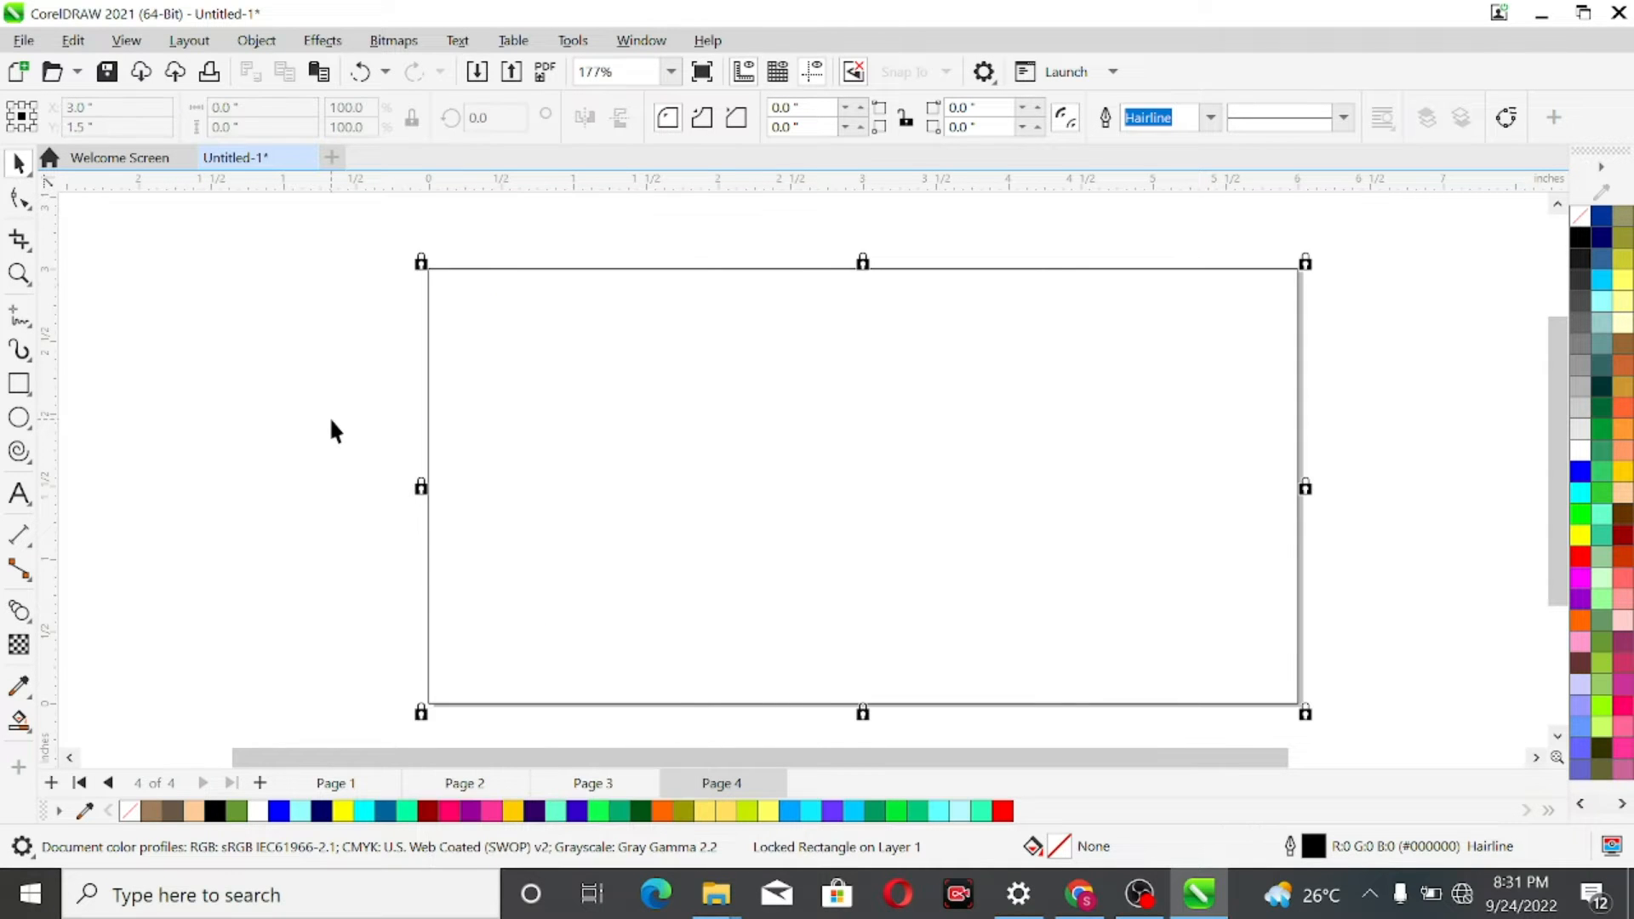
key(F4)
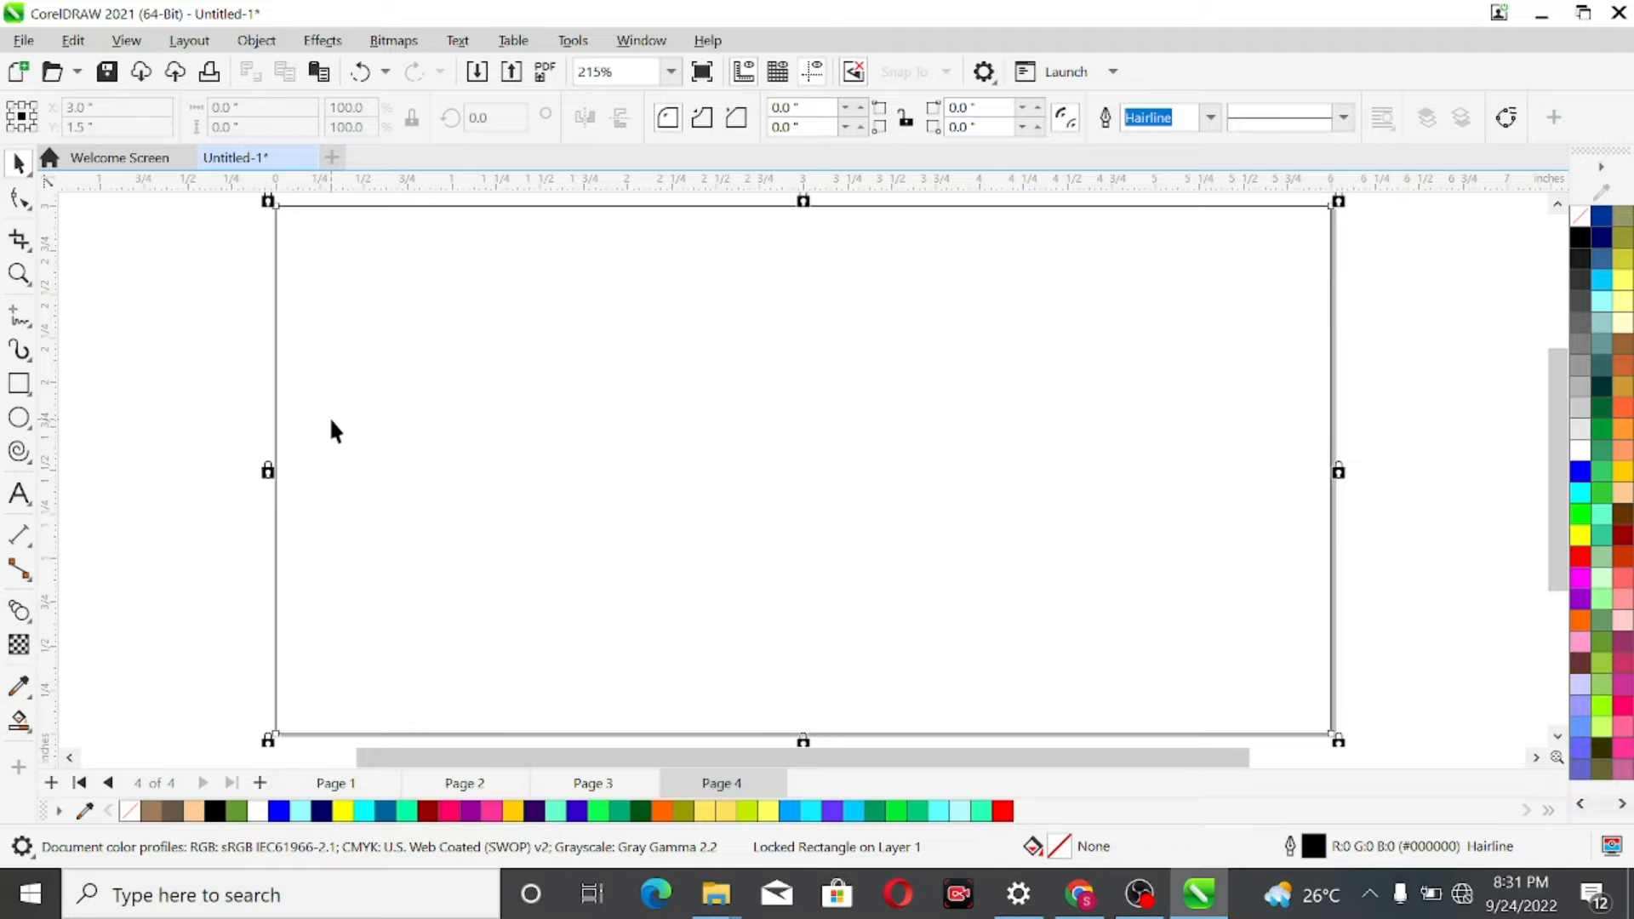
click(102, 498)
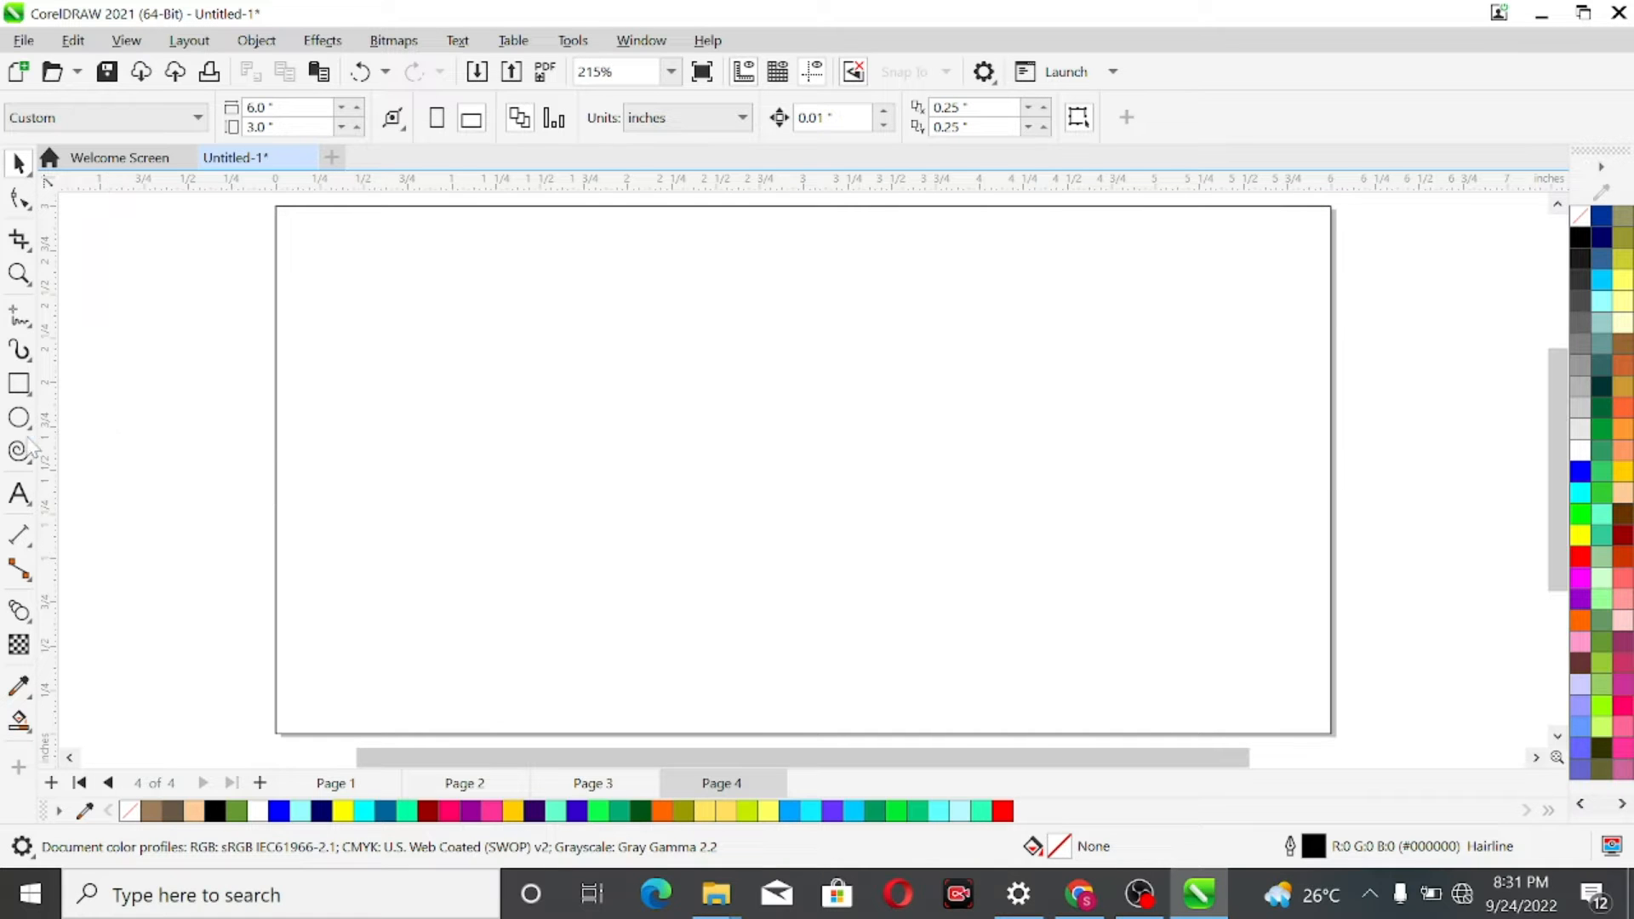
Draw a circle about 2.75 inches in diameter on the page and add a concentric copy about 1.93 inches across inside it.
key(F7)
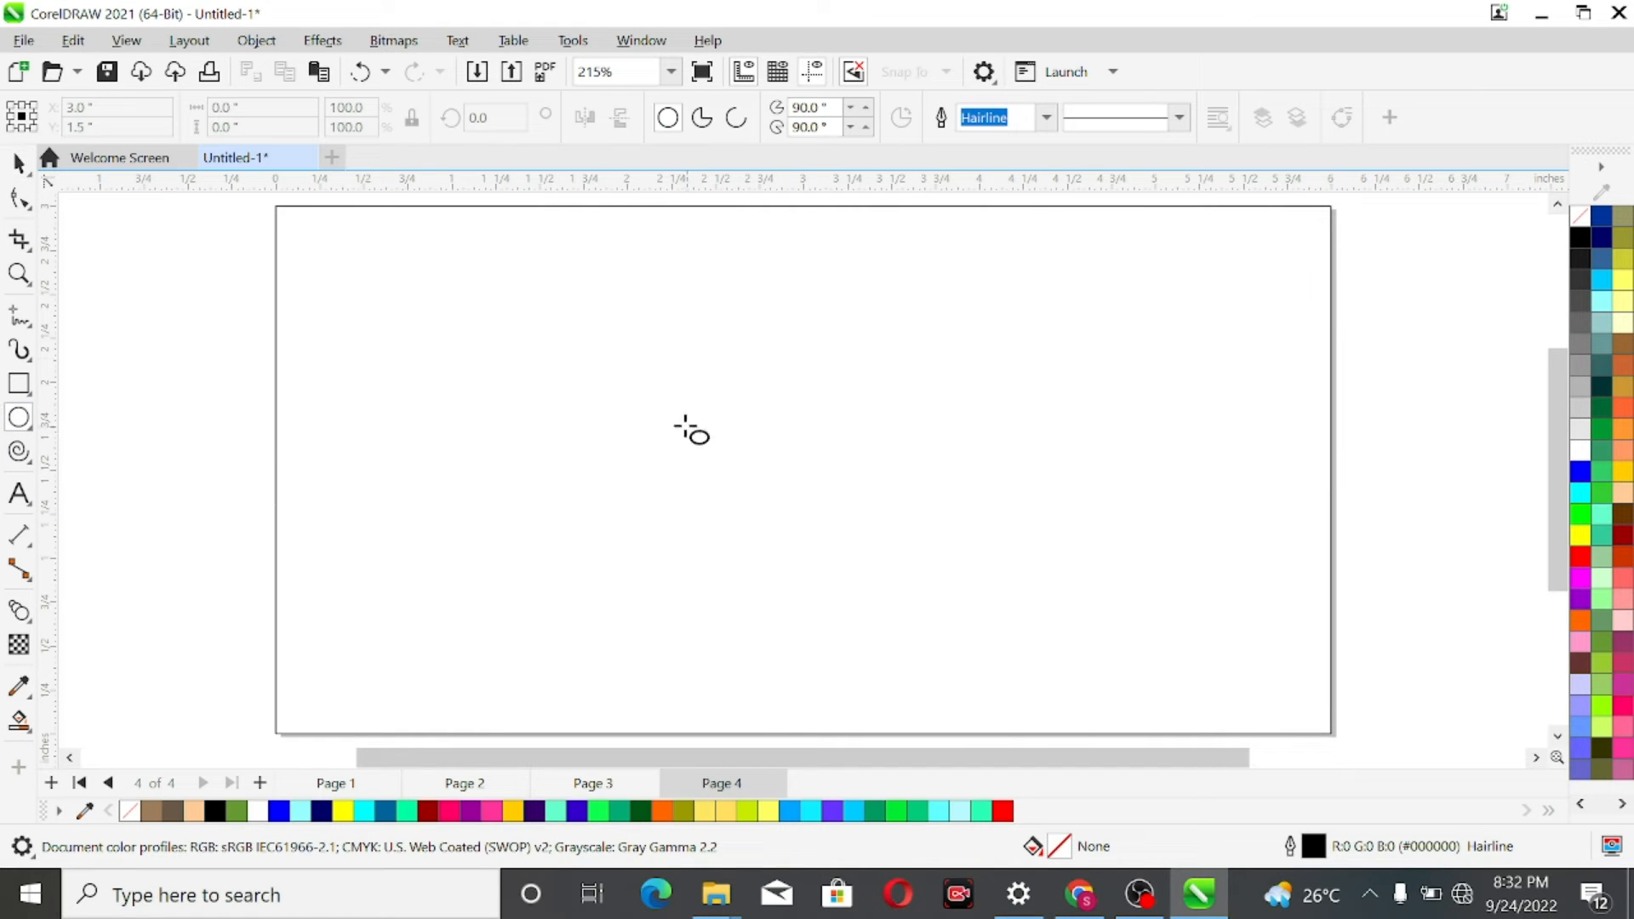
drag(496, 262, 935, 650)
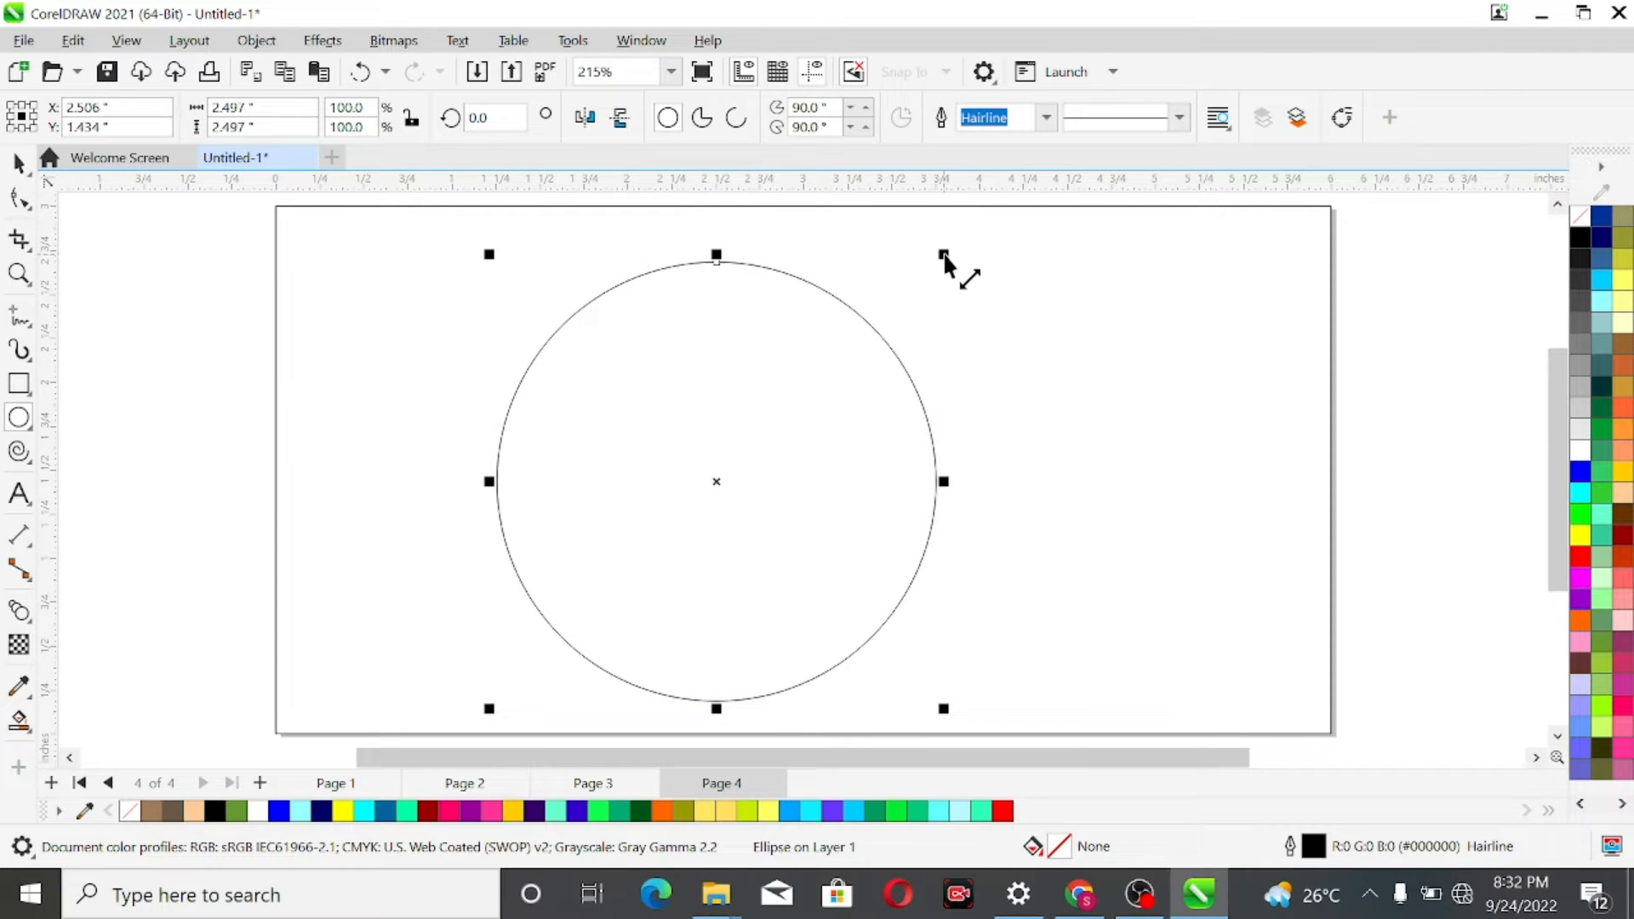
drag(942, 253, 968, 218)
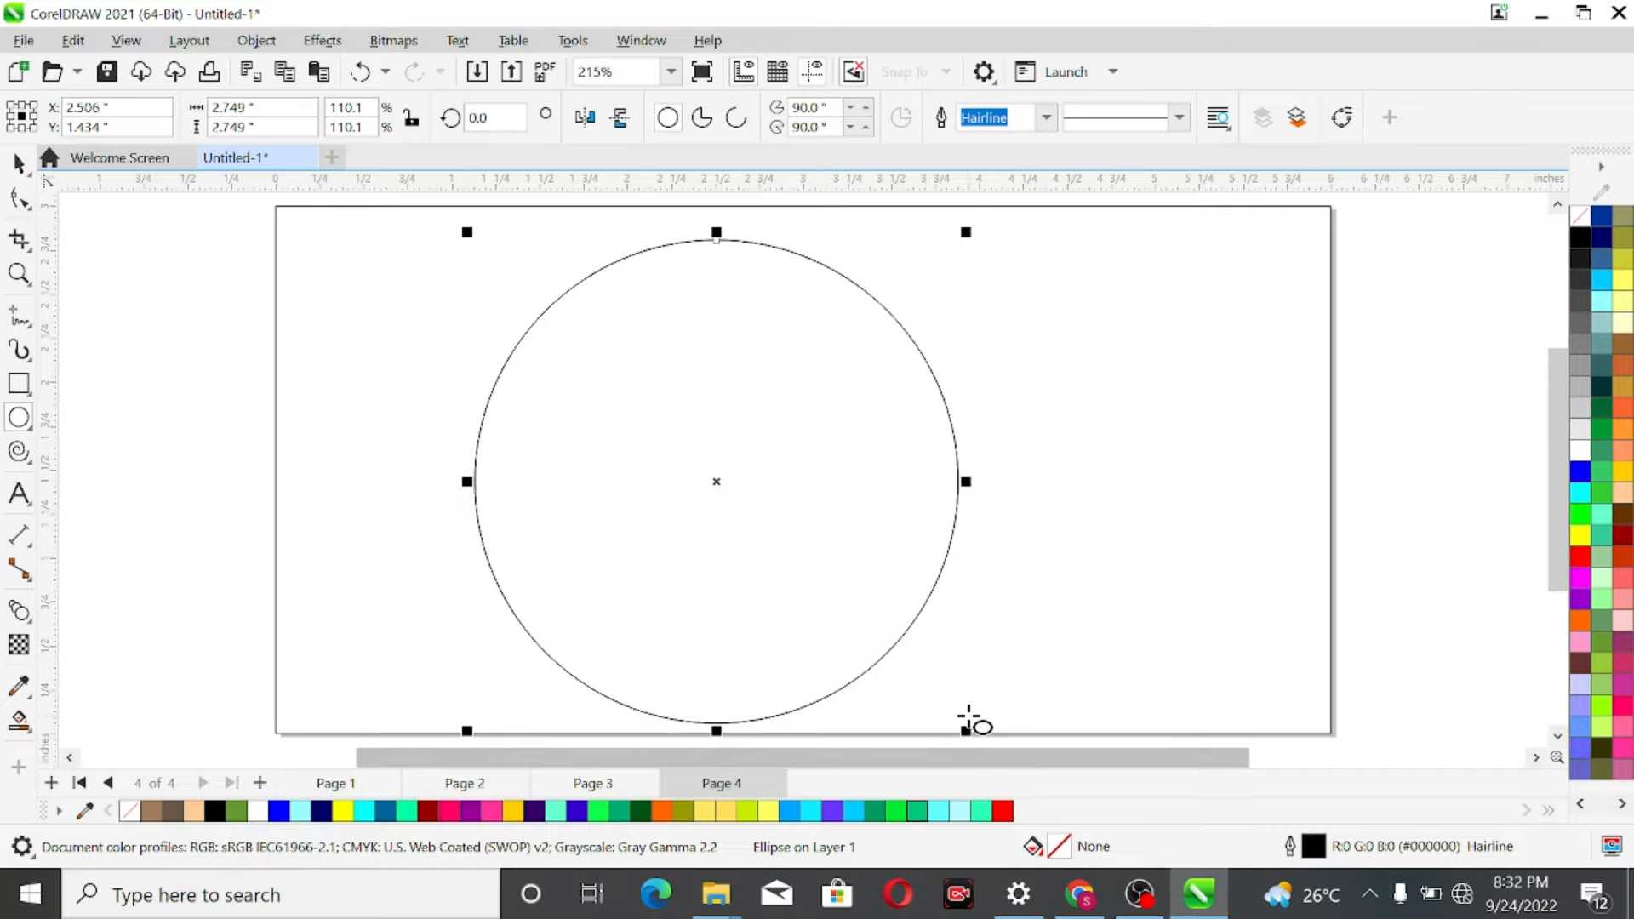
drag(966, 733, 927, 655)
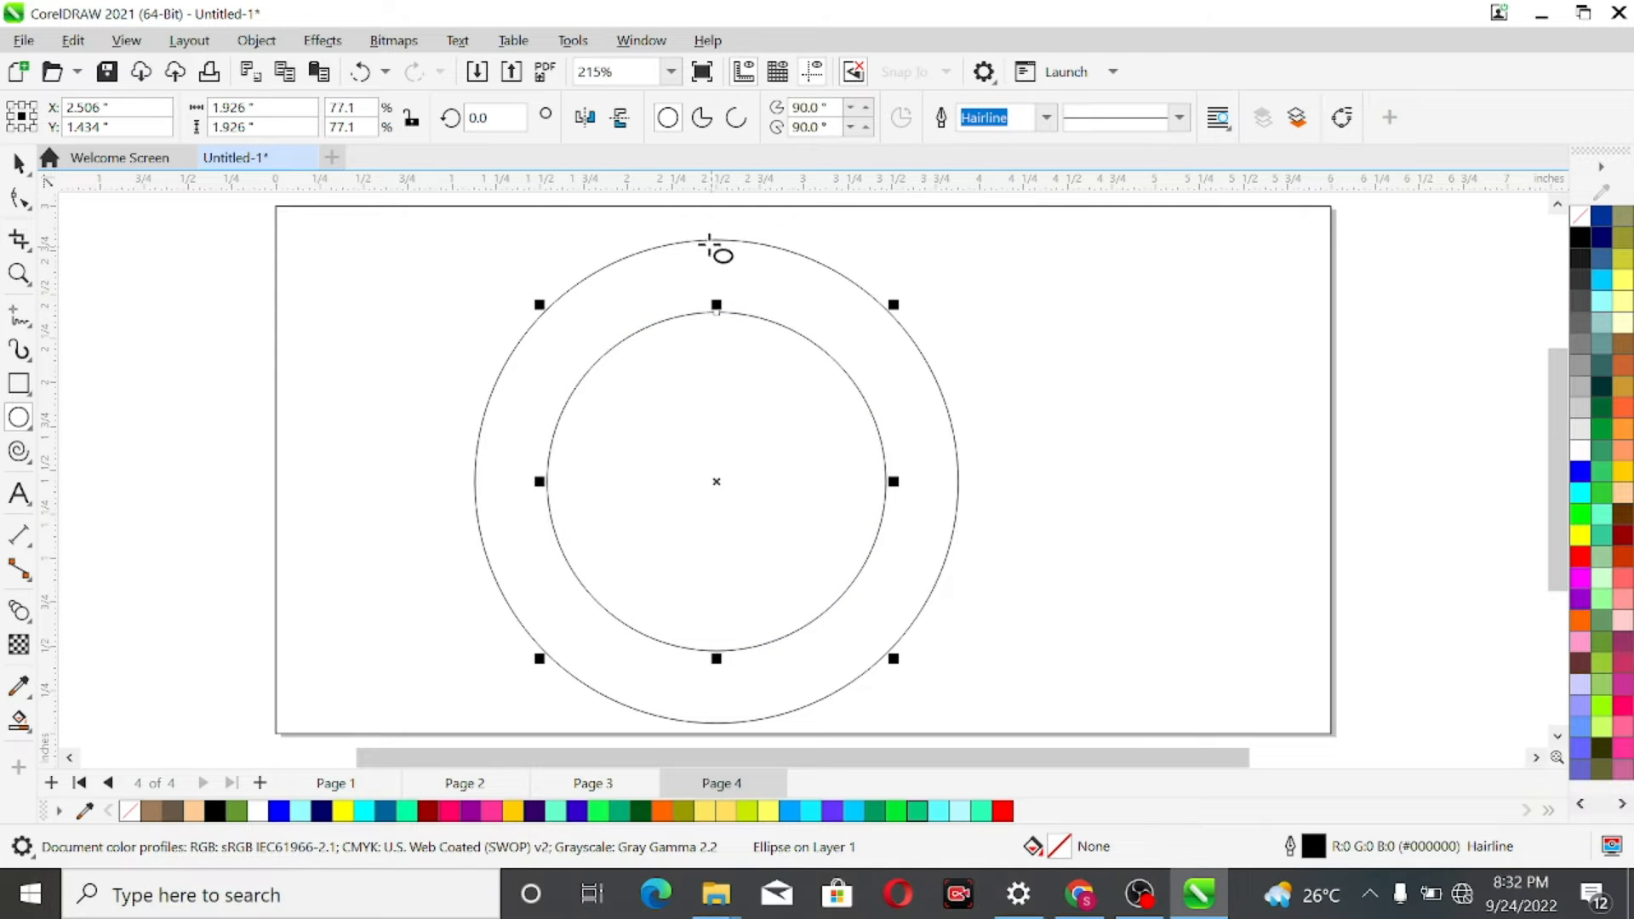
Align the smaller circle to the bottom edge of the larger one and nudge it up 0.03 inches.
click(21, 164)
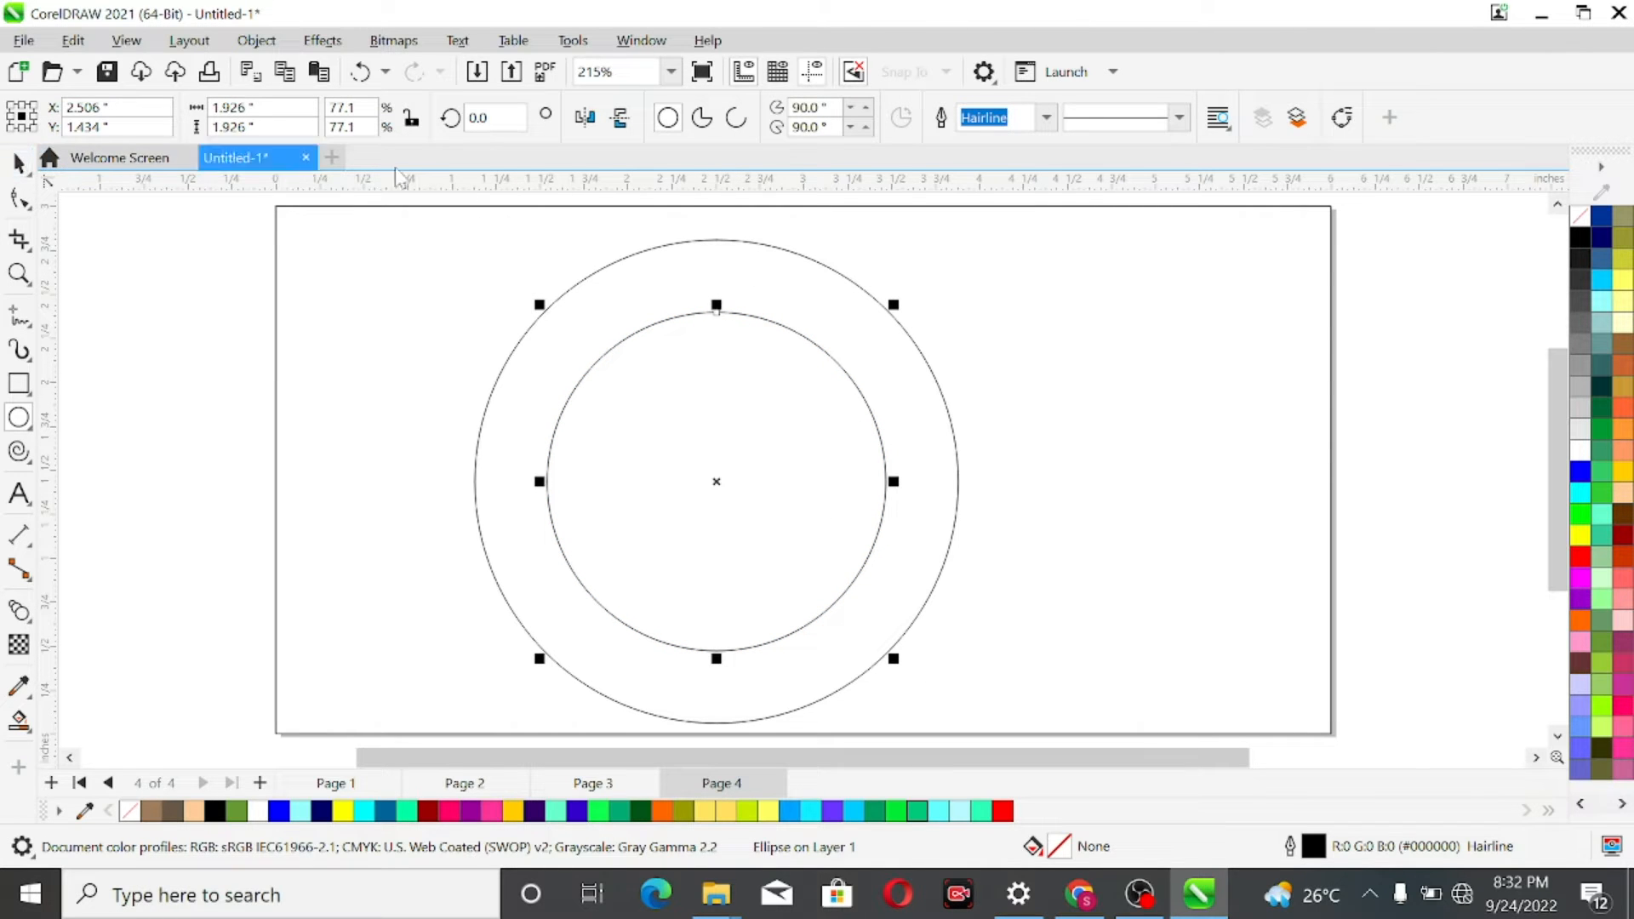
shift+click(697, 239)
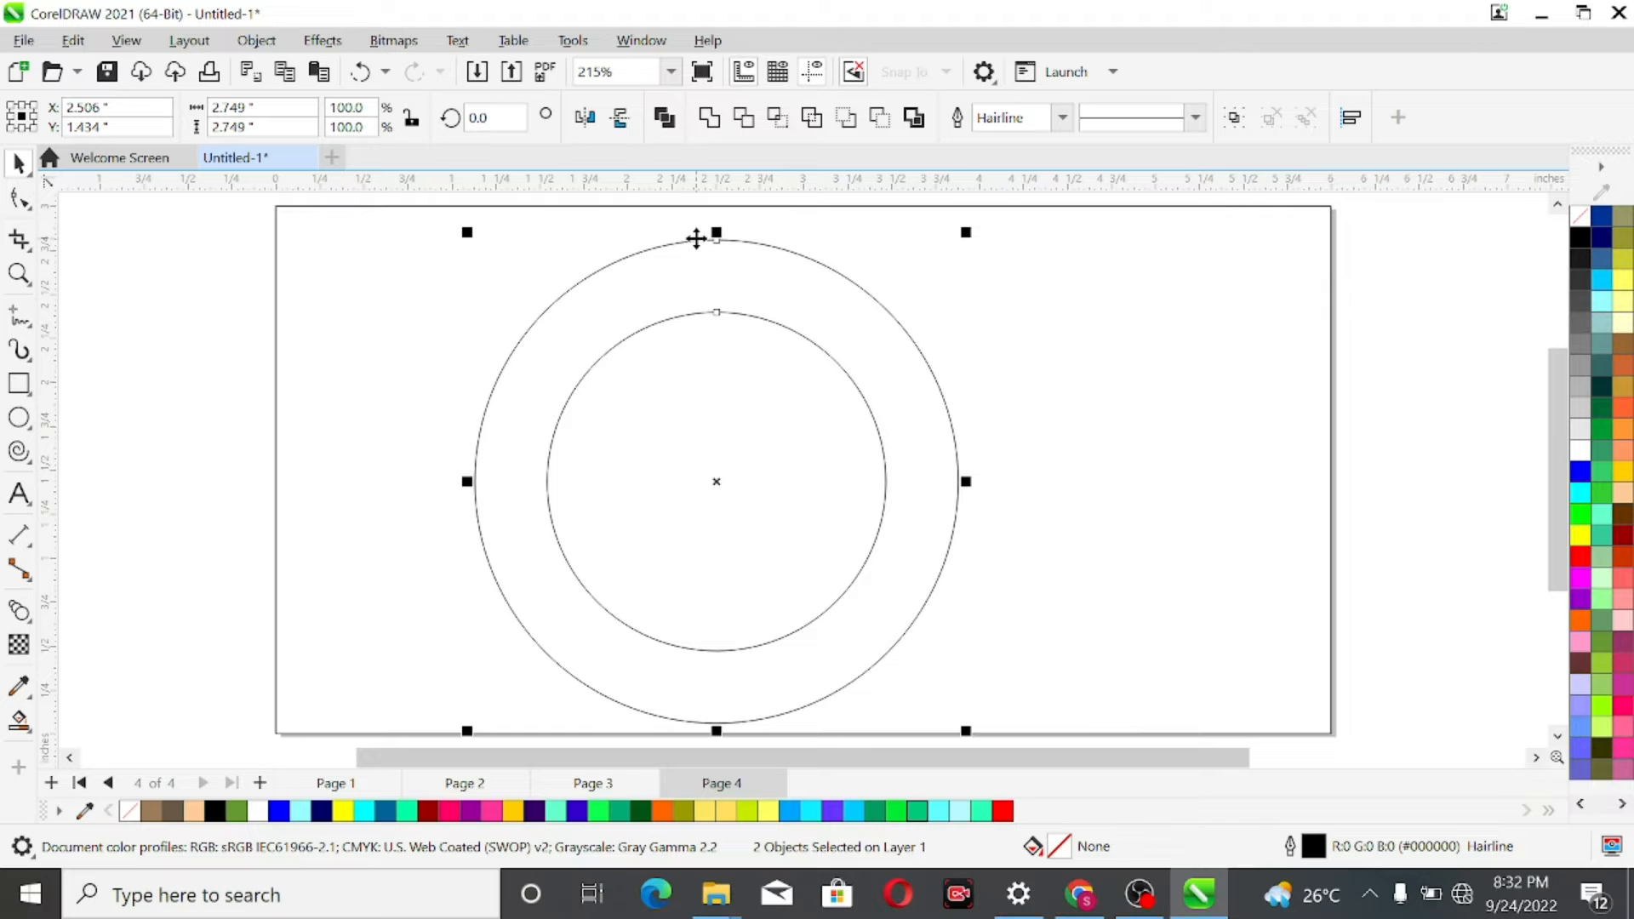
key(b)
click(129, 315)
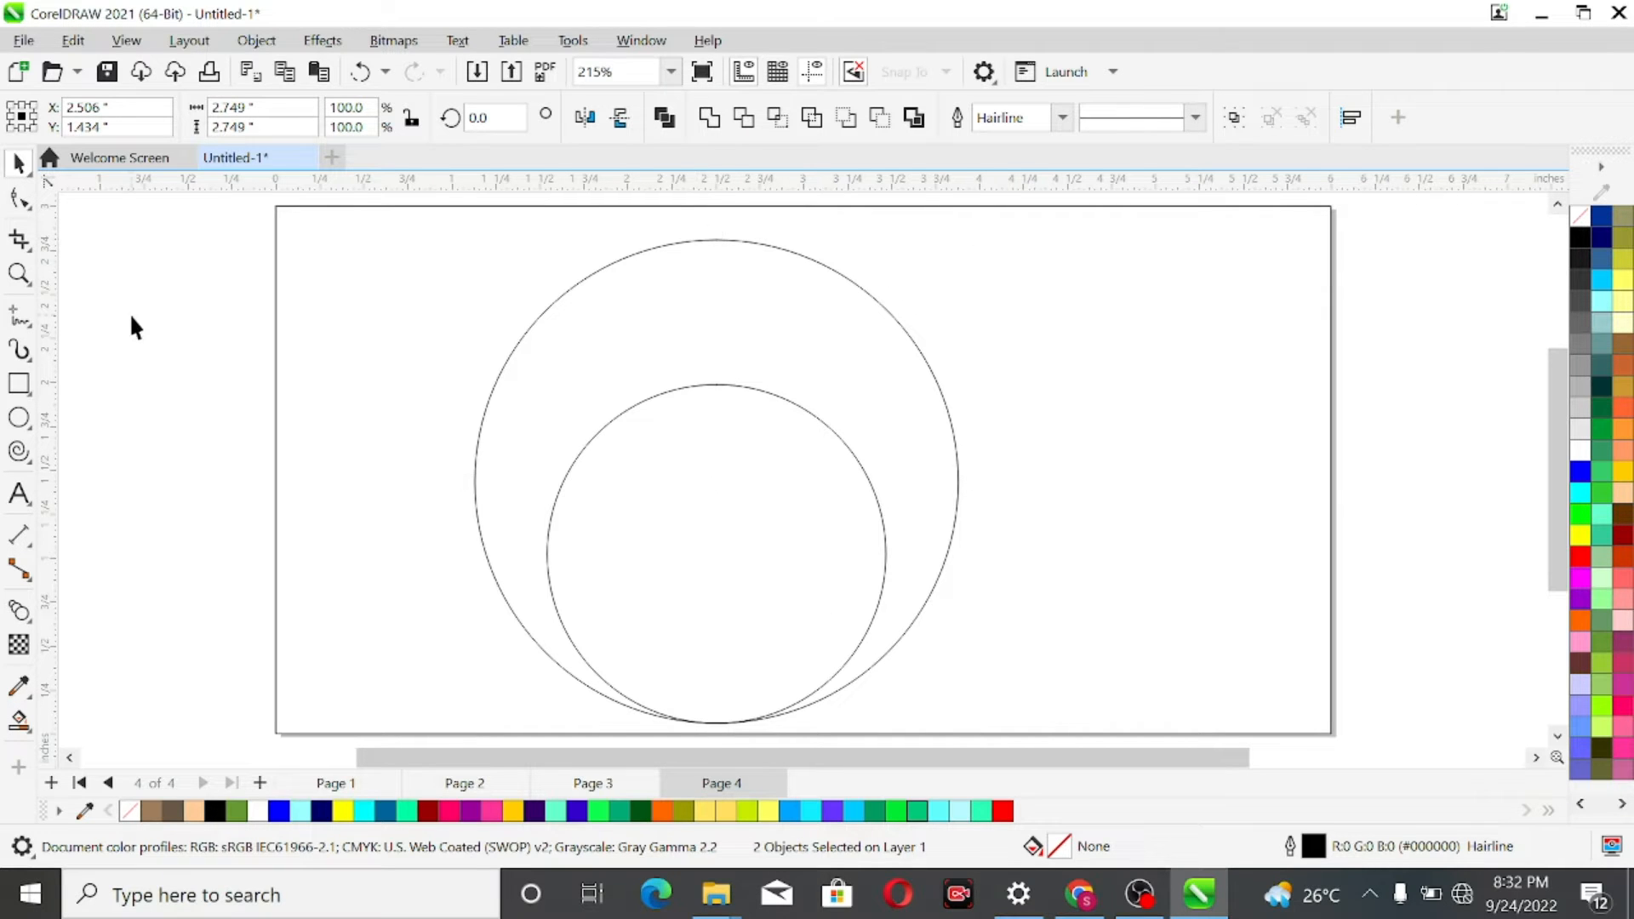
click(733, 387)
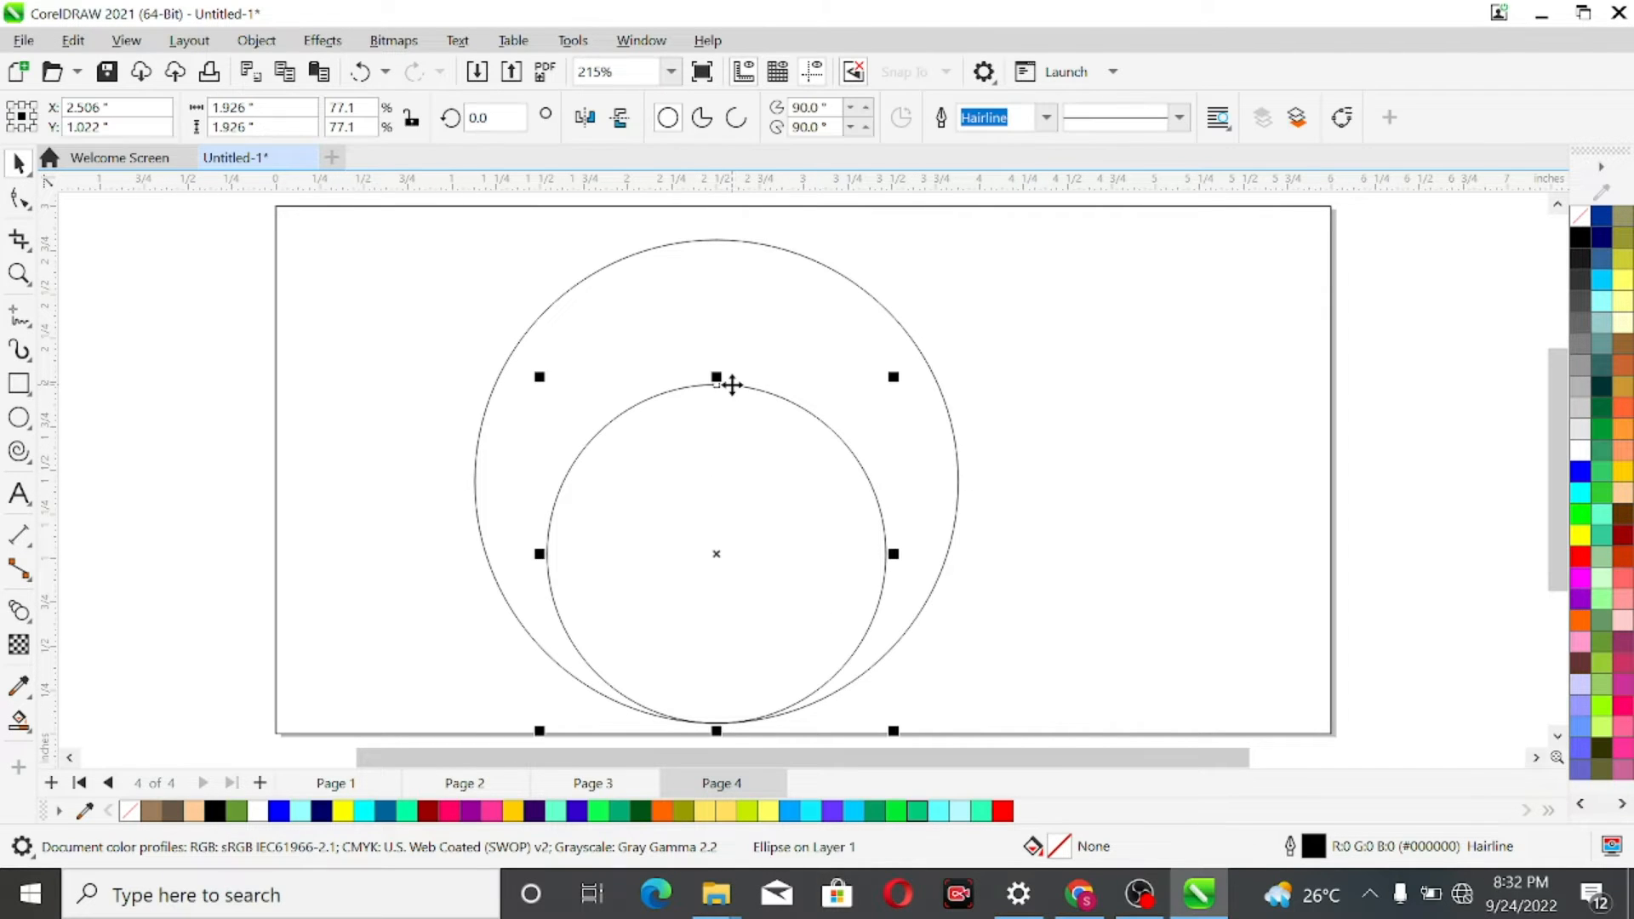
key(Up)
key(Up)
key(Up)
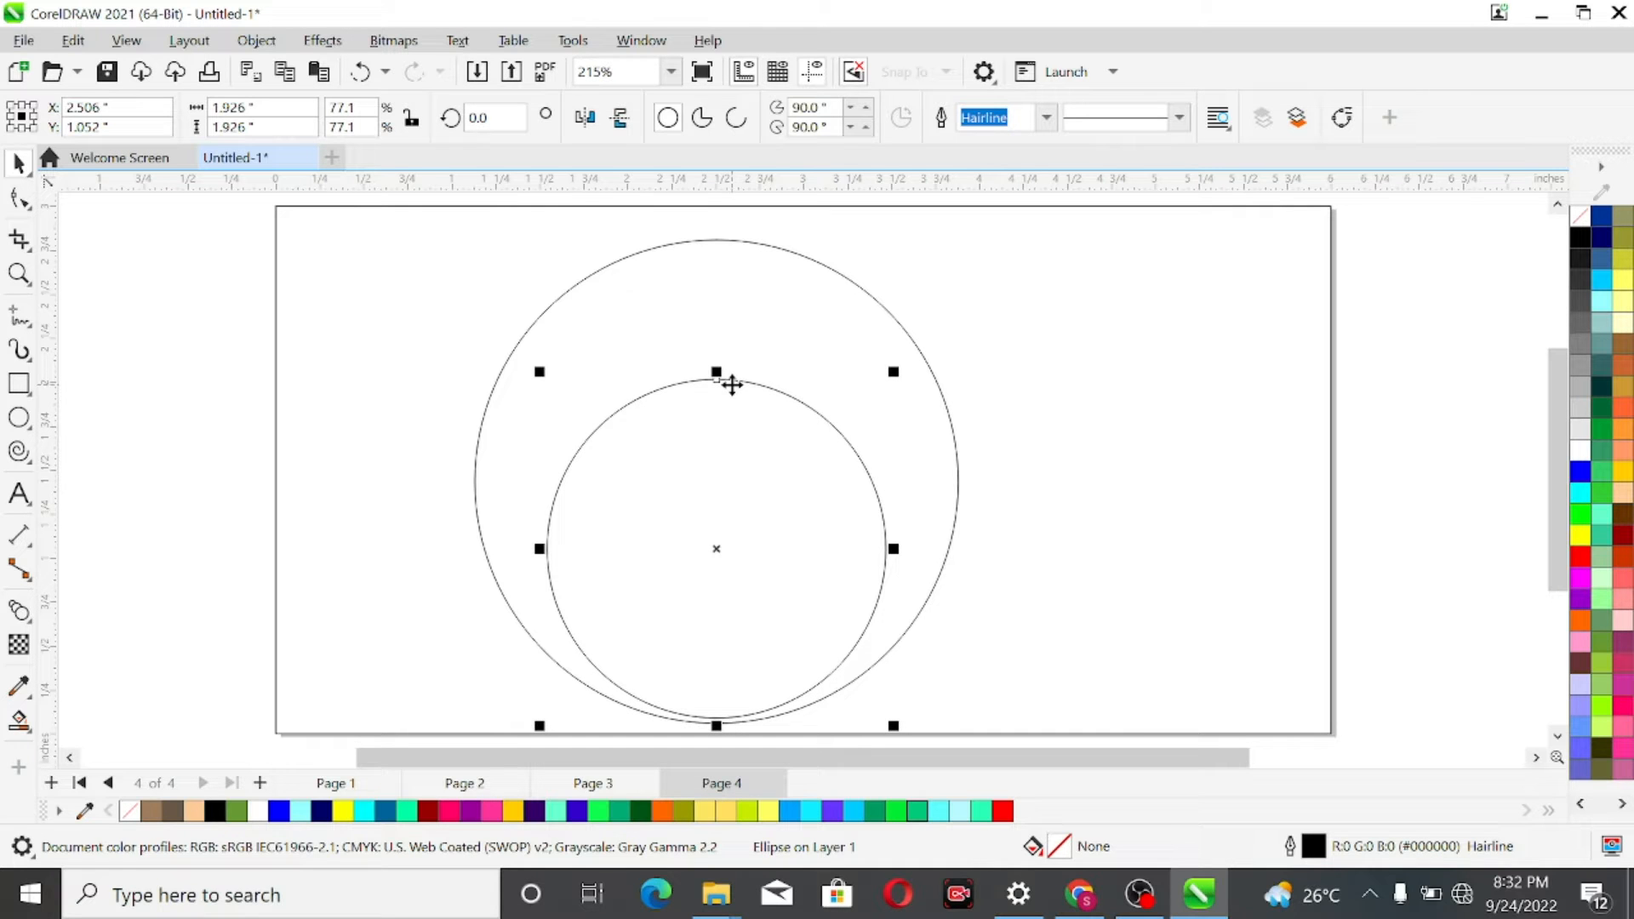
Recentre the two circles, align them again at their bottom edges, and nudge the smaller circle up 0.04 inches.
shift+click(703, 241)
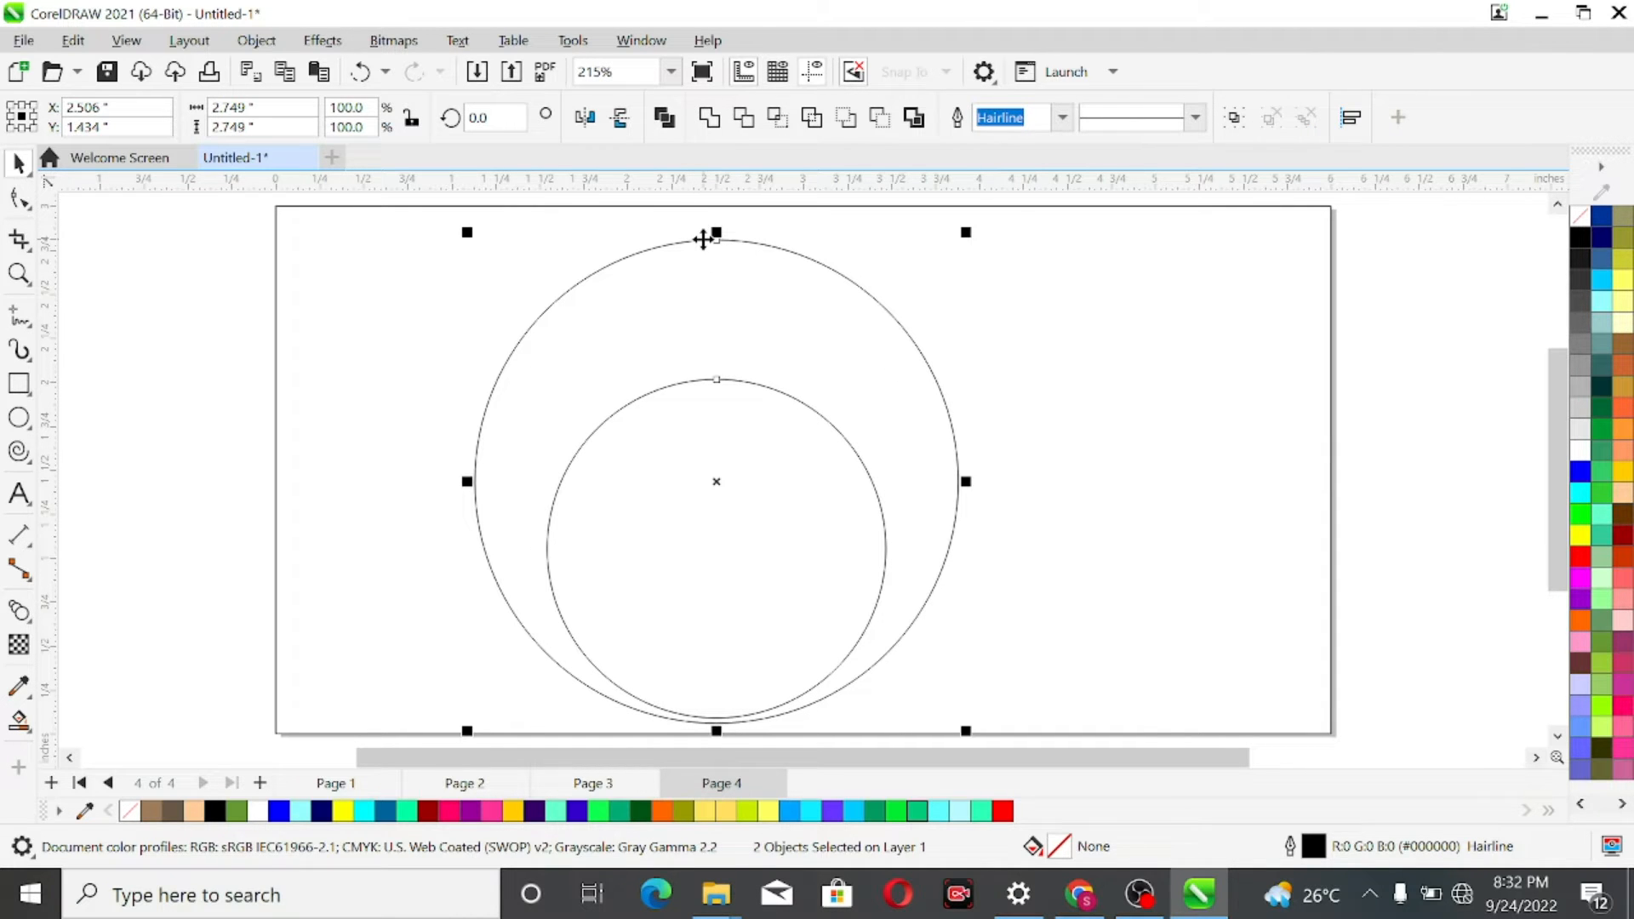
key(e)
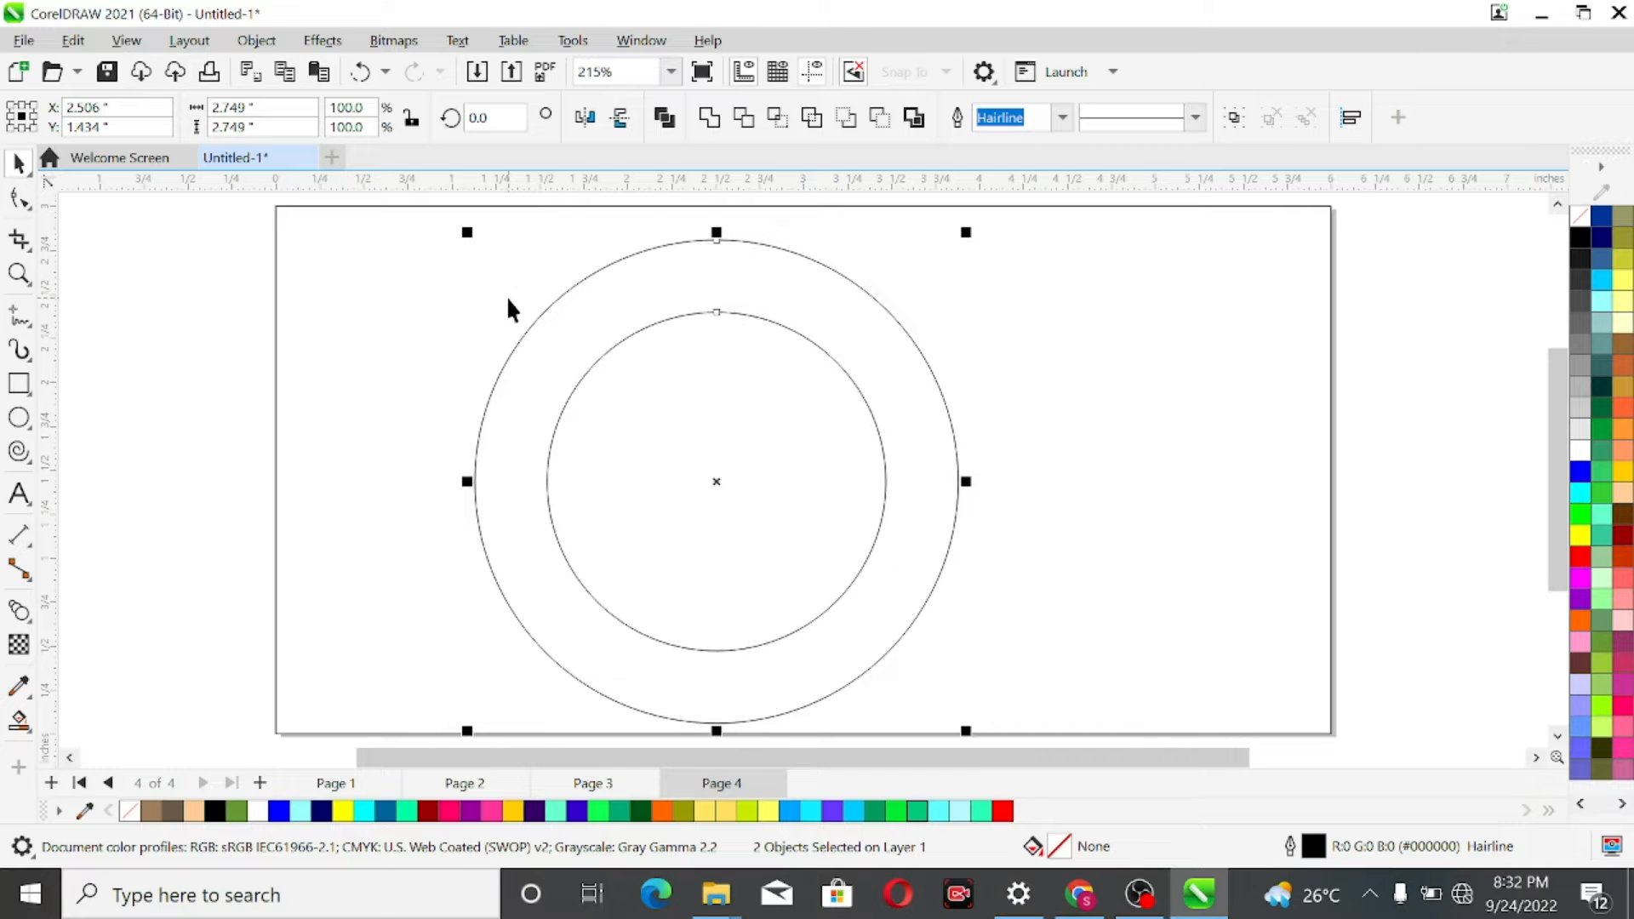
key(b)
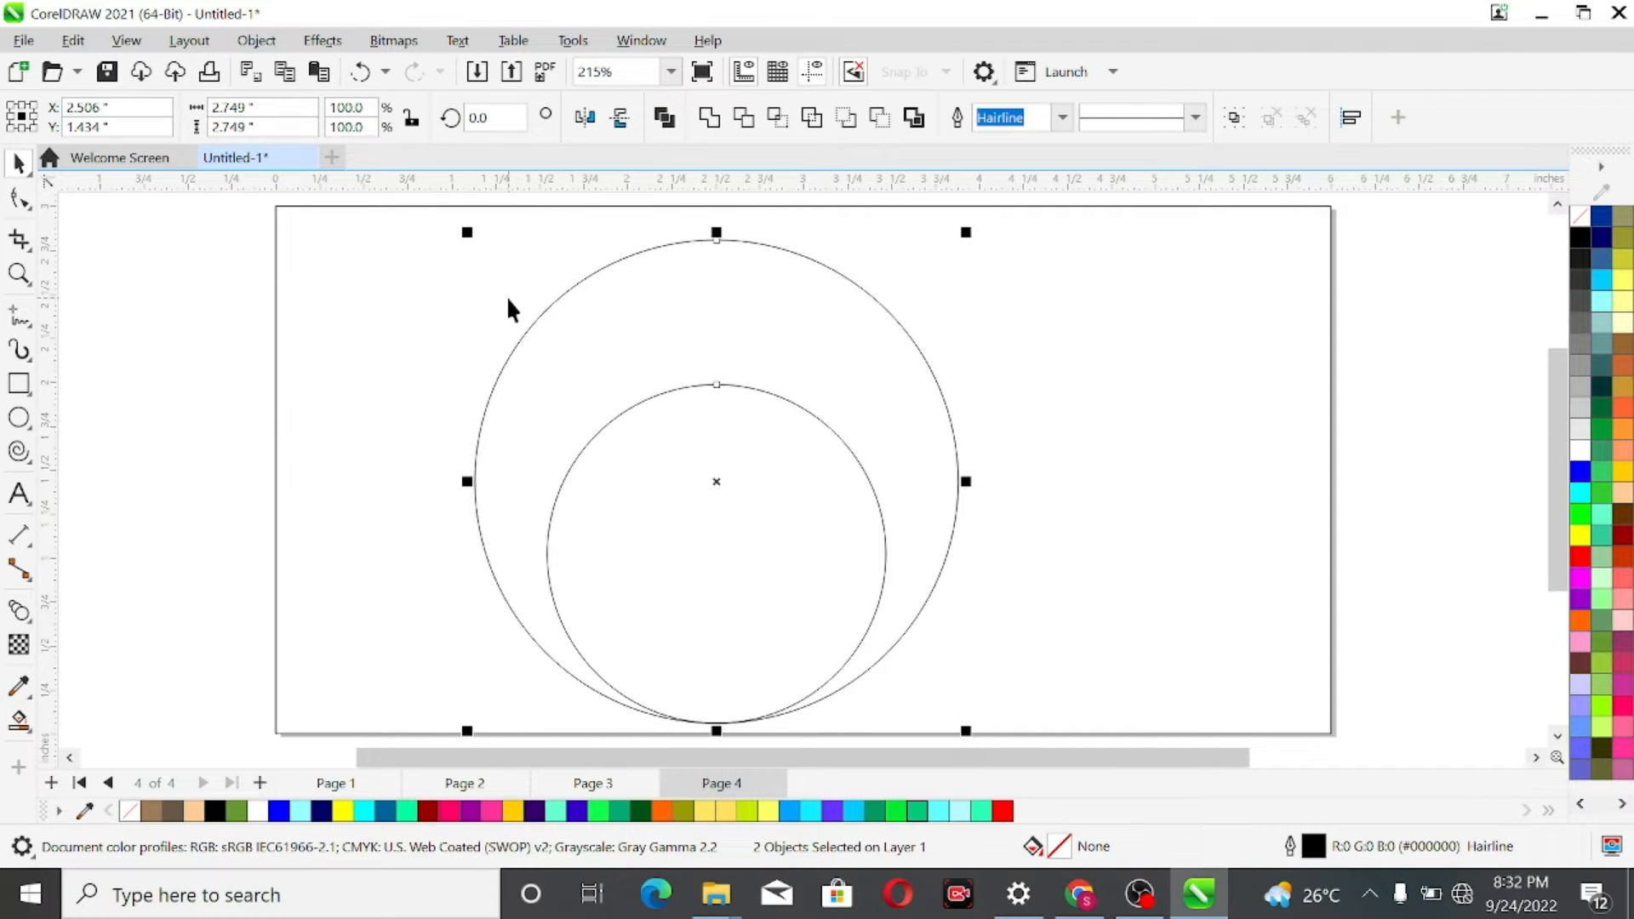
click(198, 355)
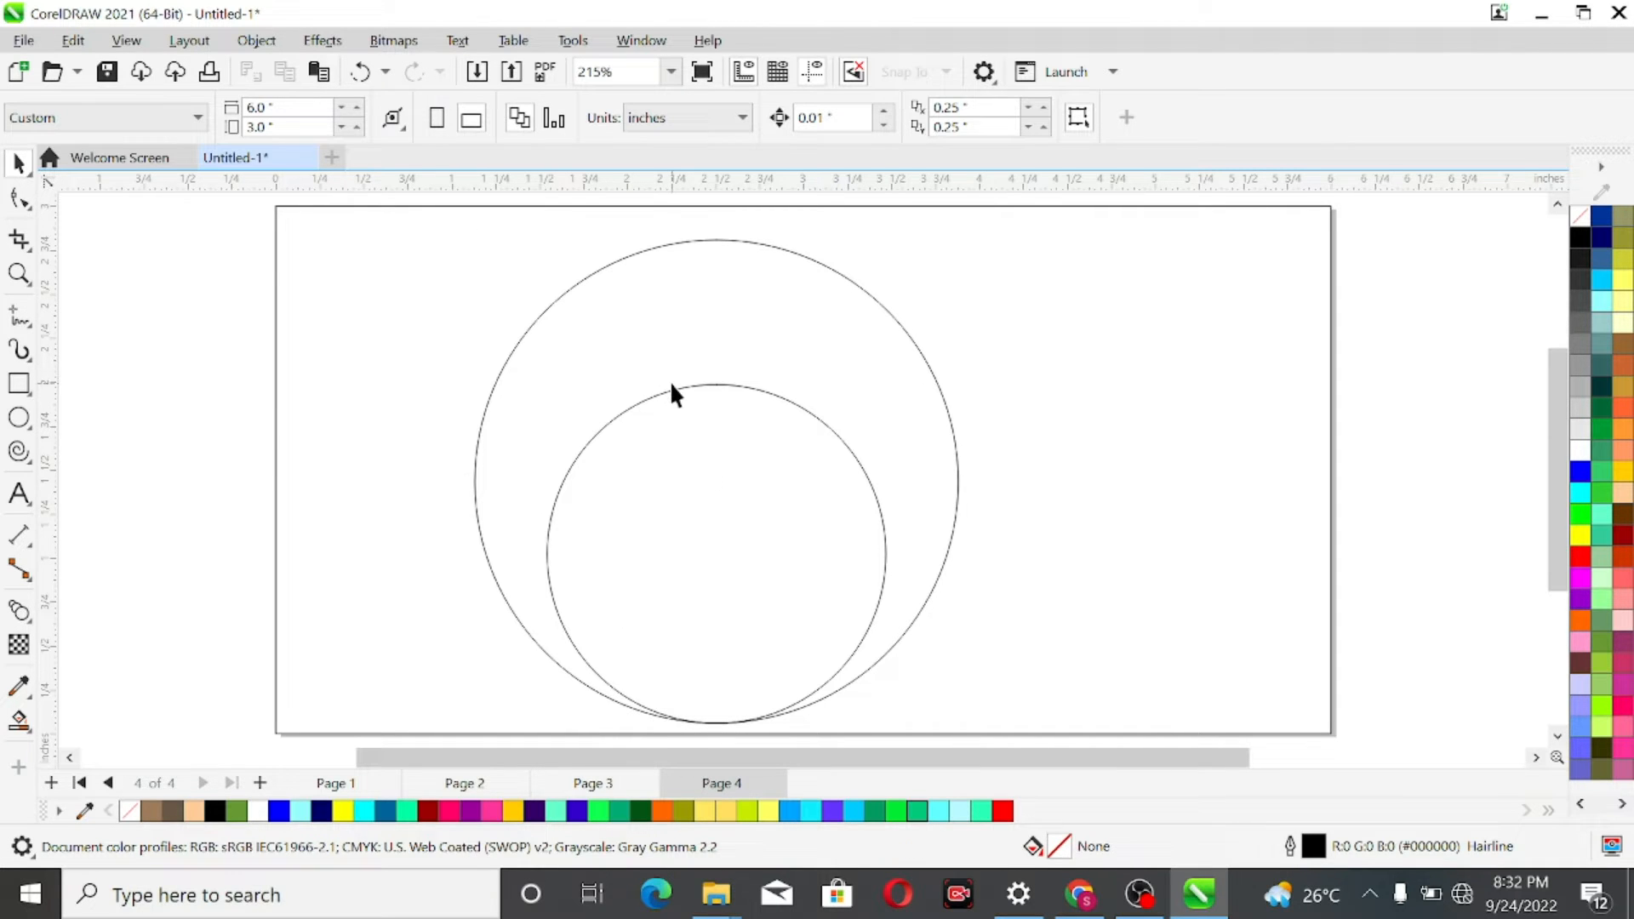
click(724, 384)
key(Up)
key(Up)
key(Up)
key(Up)
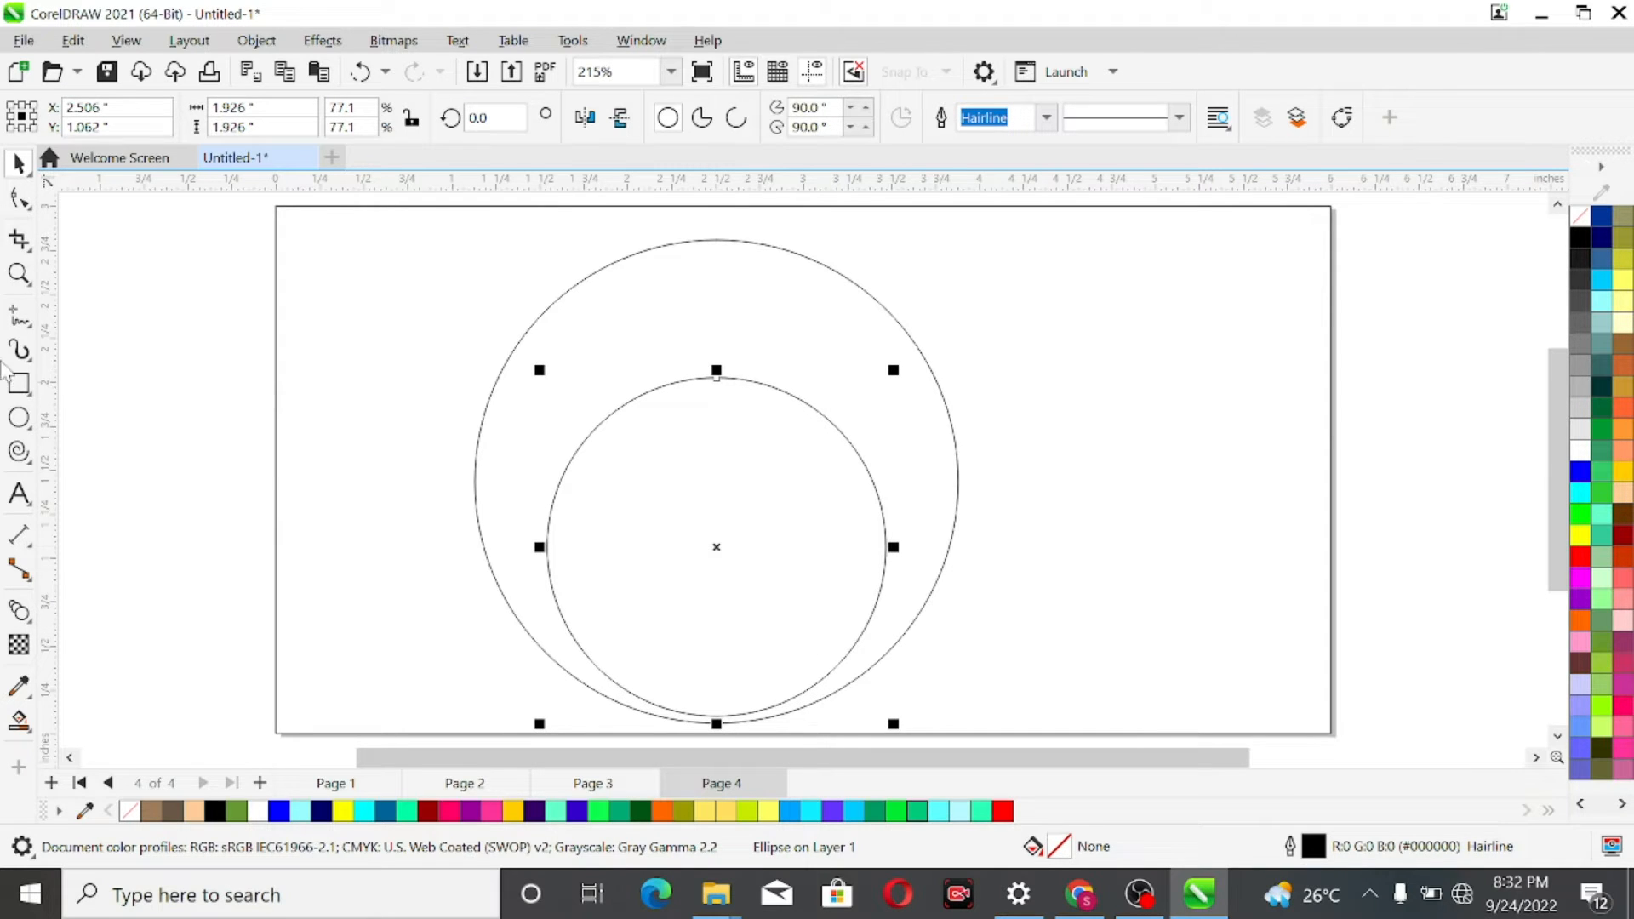
Blend the inner circle into the outer circle with 18 blend steps.
click(19, 609)
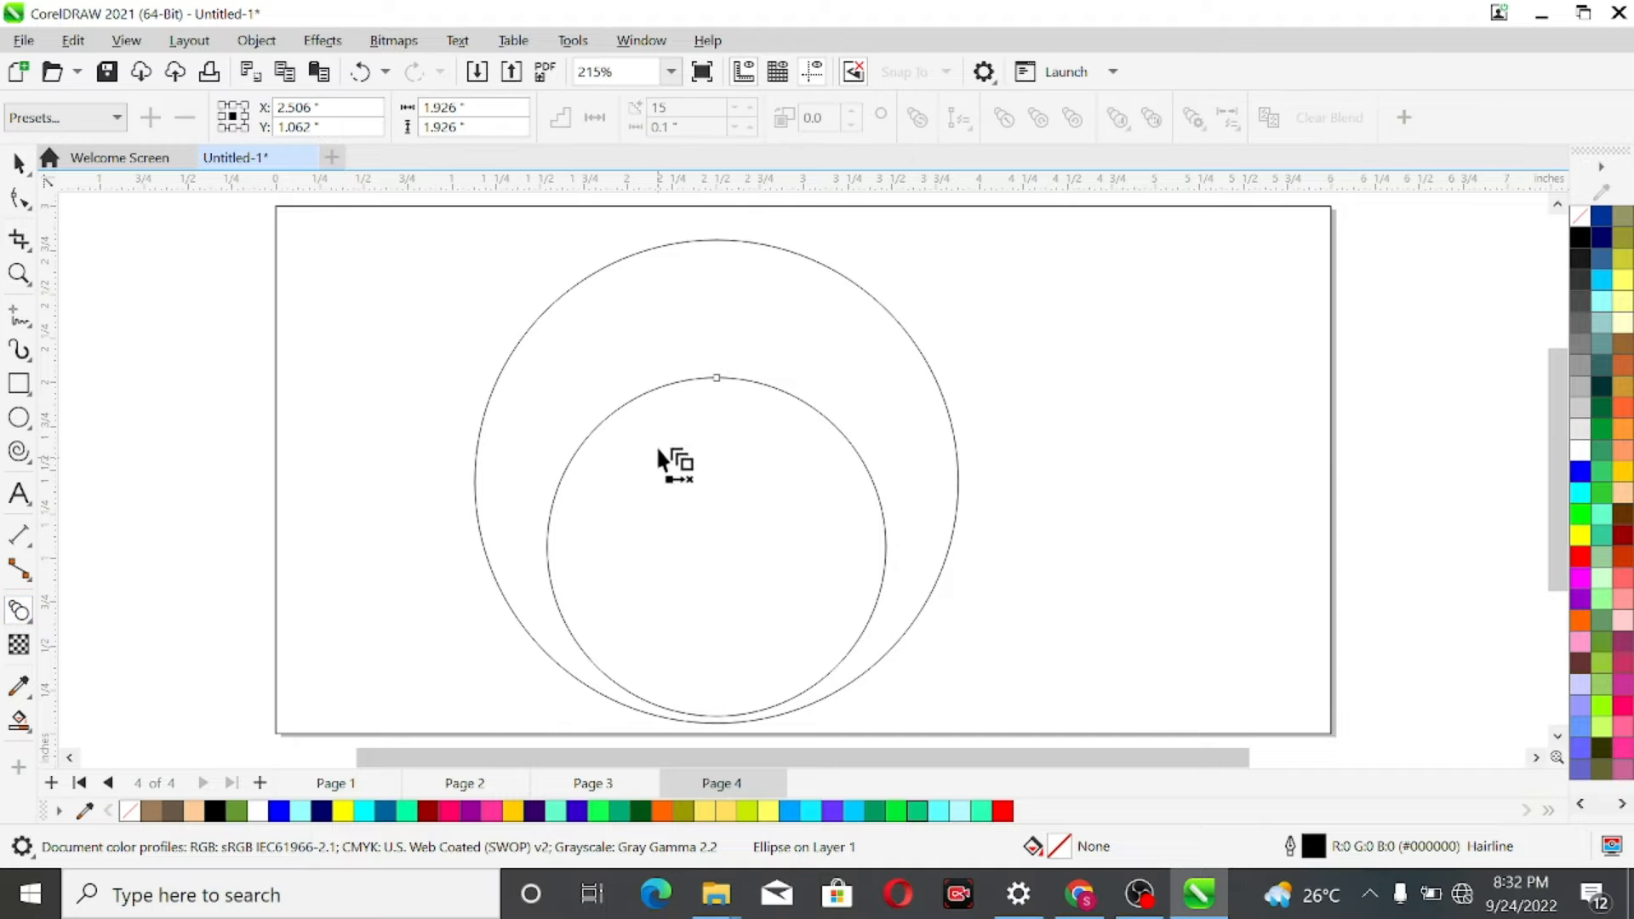
drag(715, 379, 721, 274)
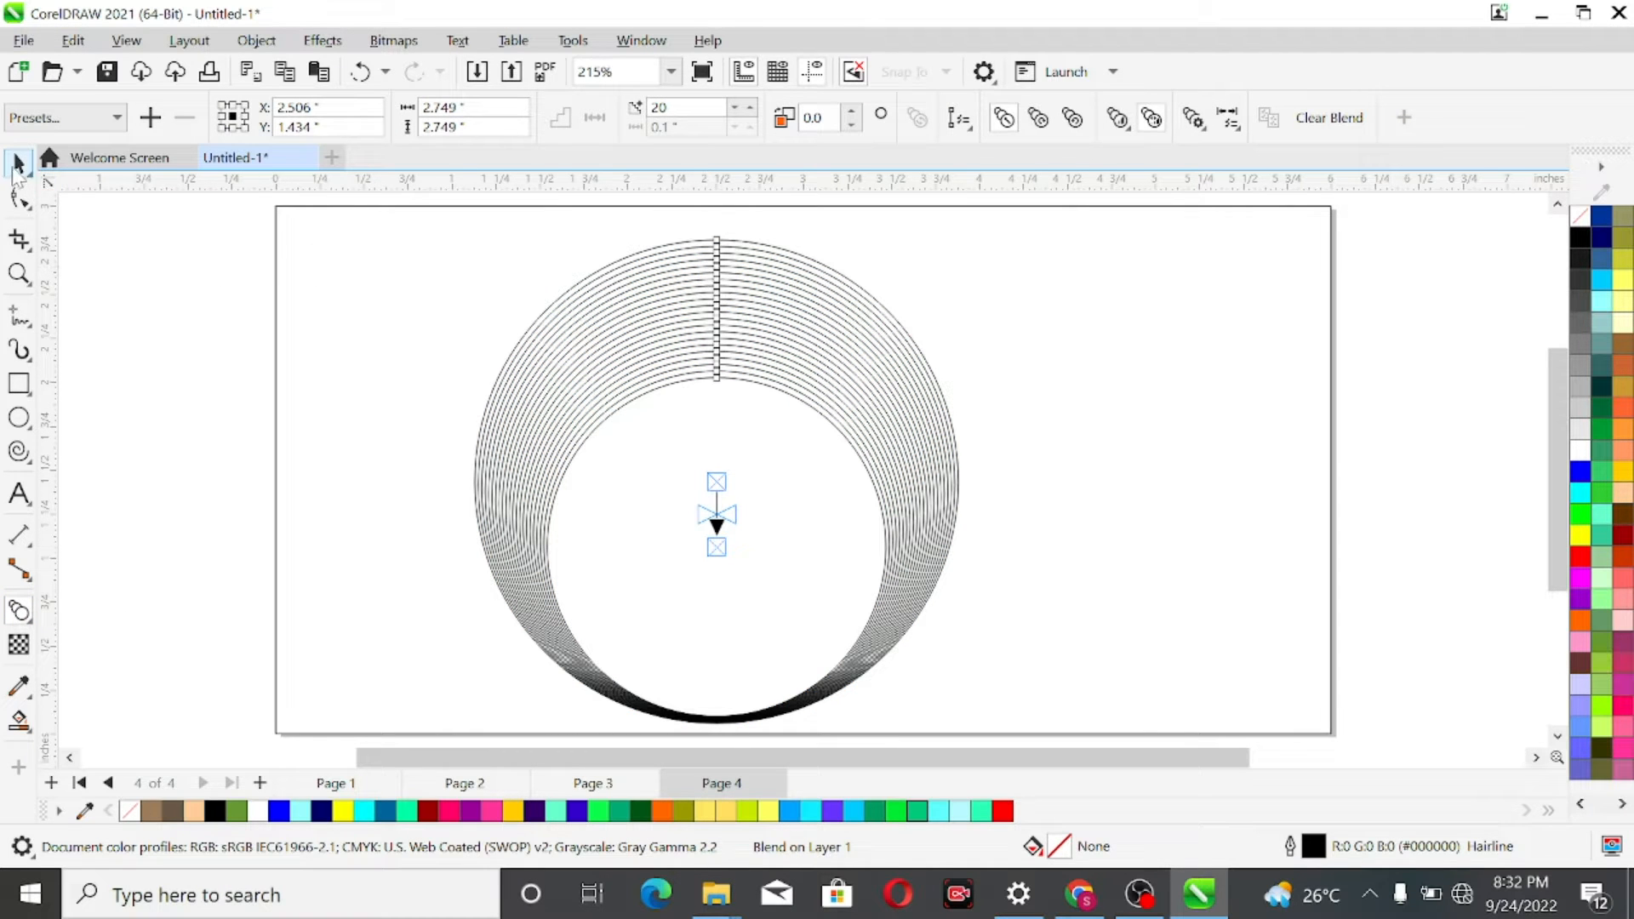
click(736, 115)
click(736, 115)
click(18, 162)
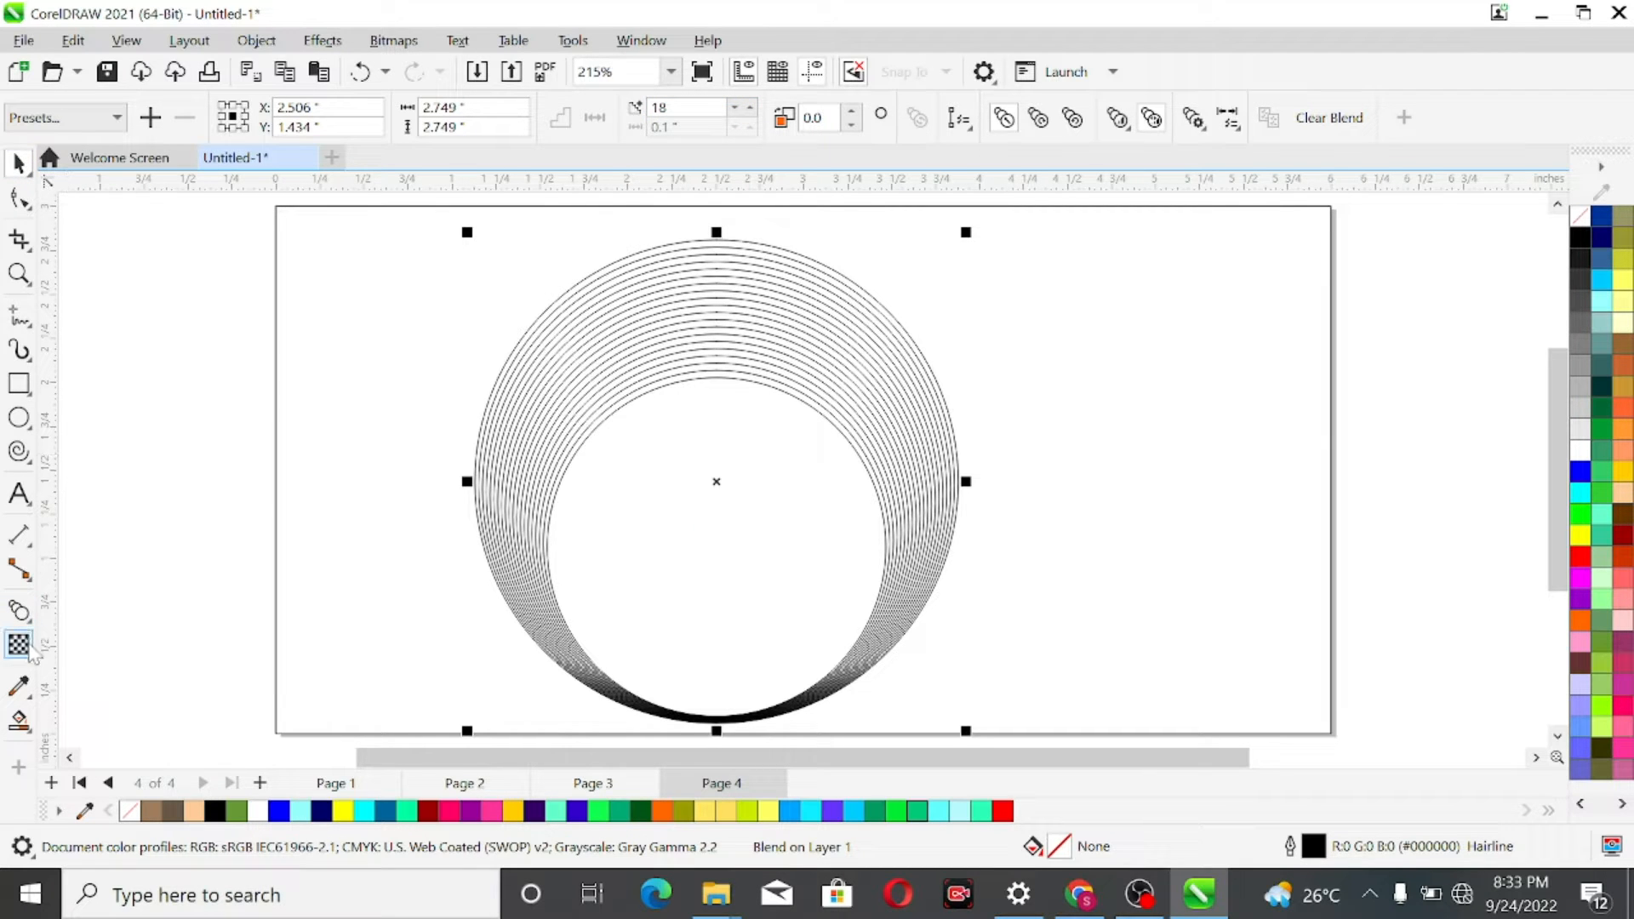
Smart Fill every second band between the inner and outer circles with blue (#0000FF) and no outline, starting from the second outermost band.
click(28, 728)
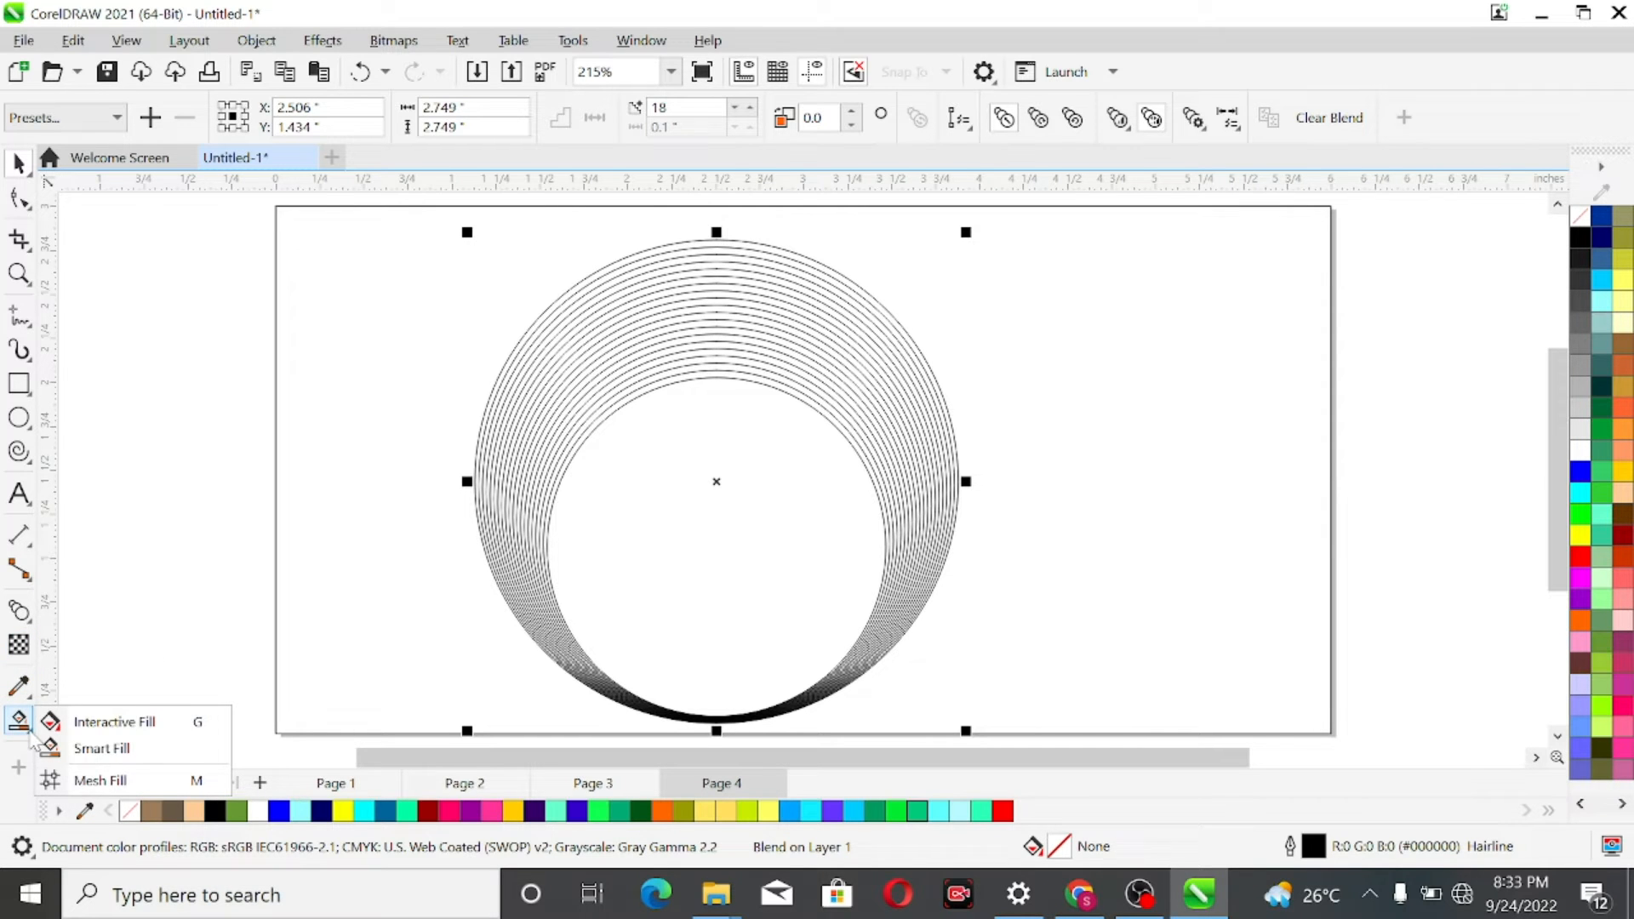
click(117, 754)
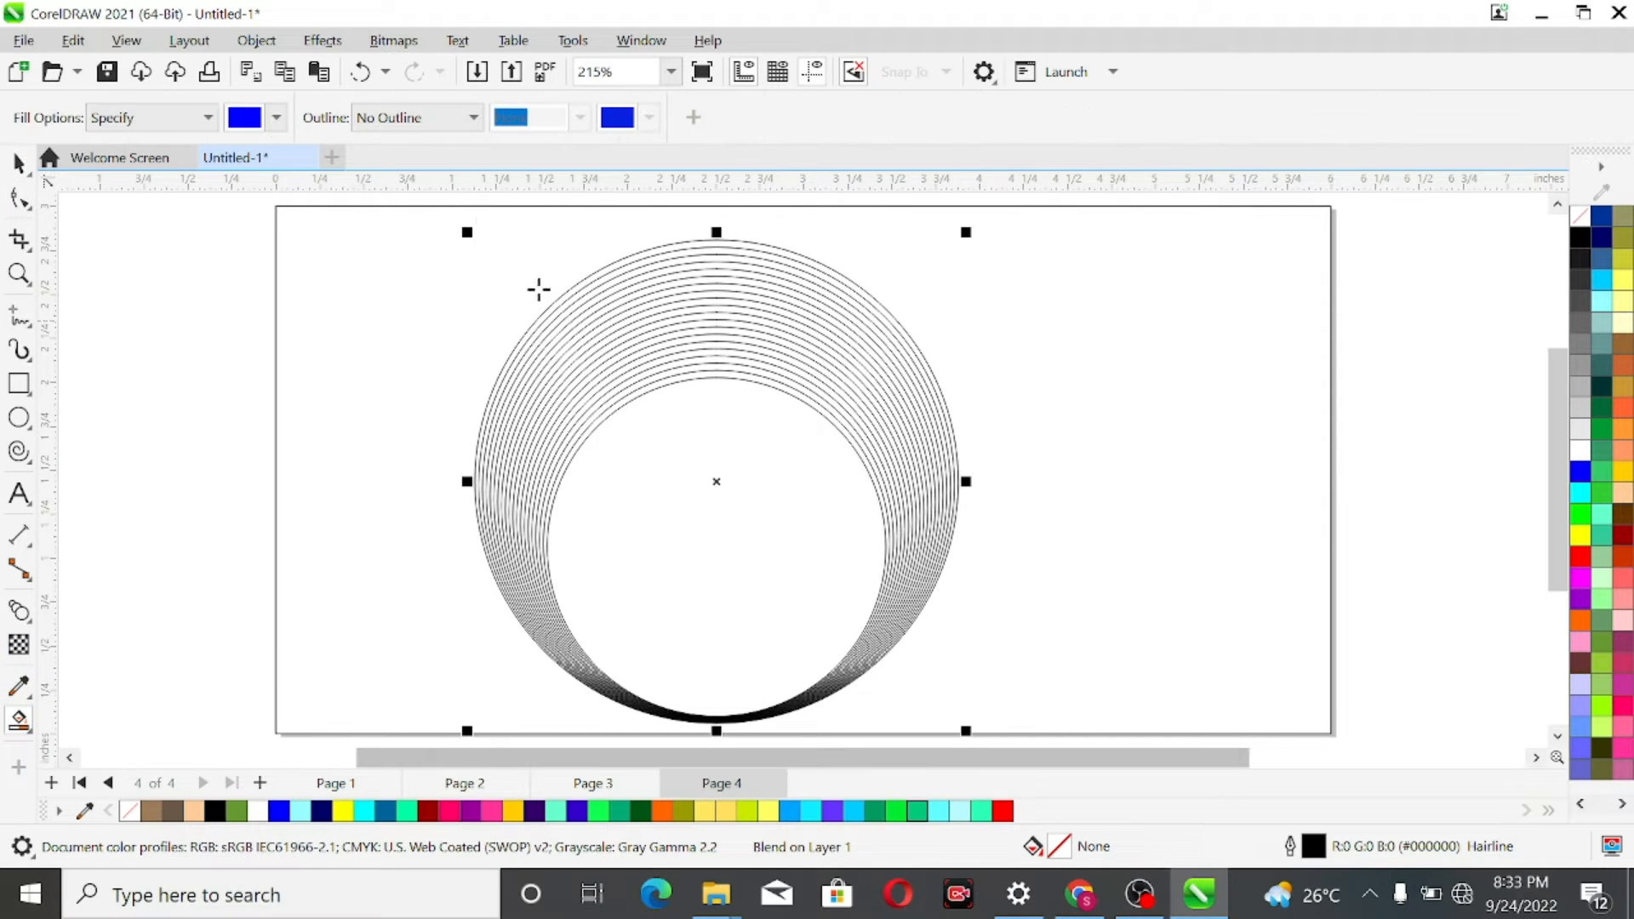
click(276, 117)
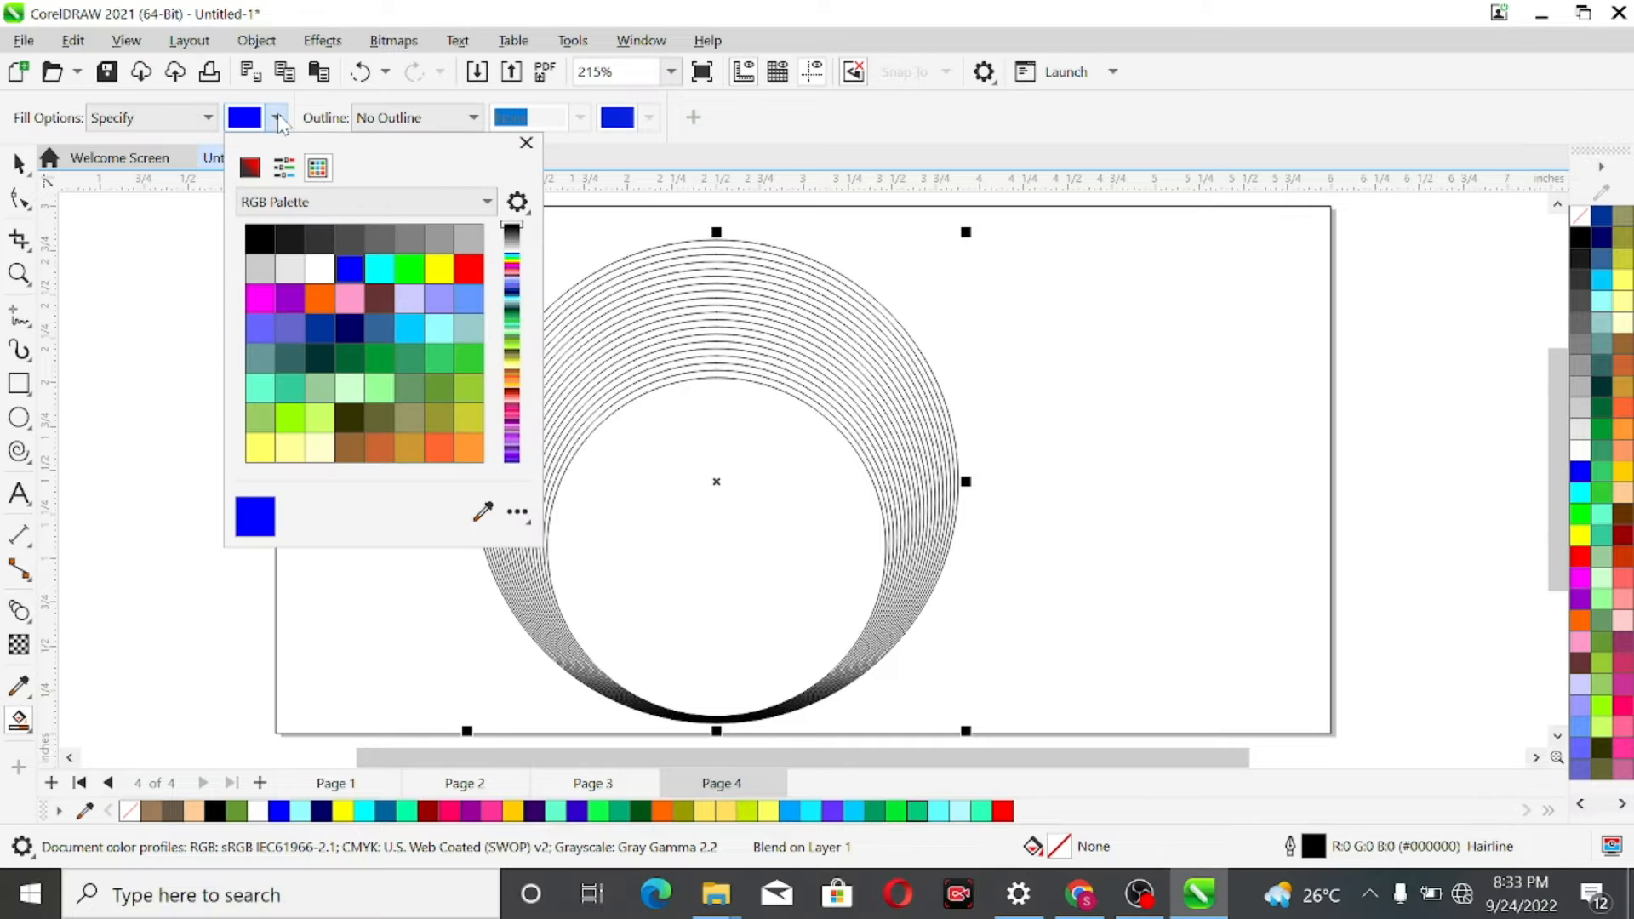
click(350, 270)
click(705, 249)
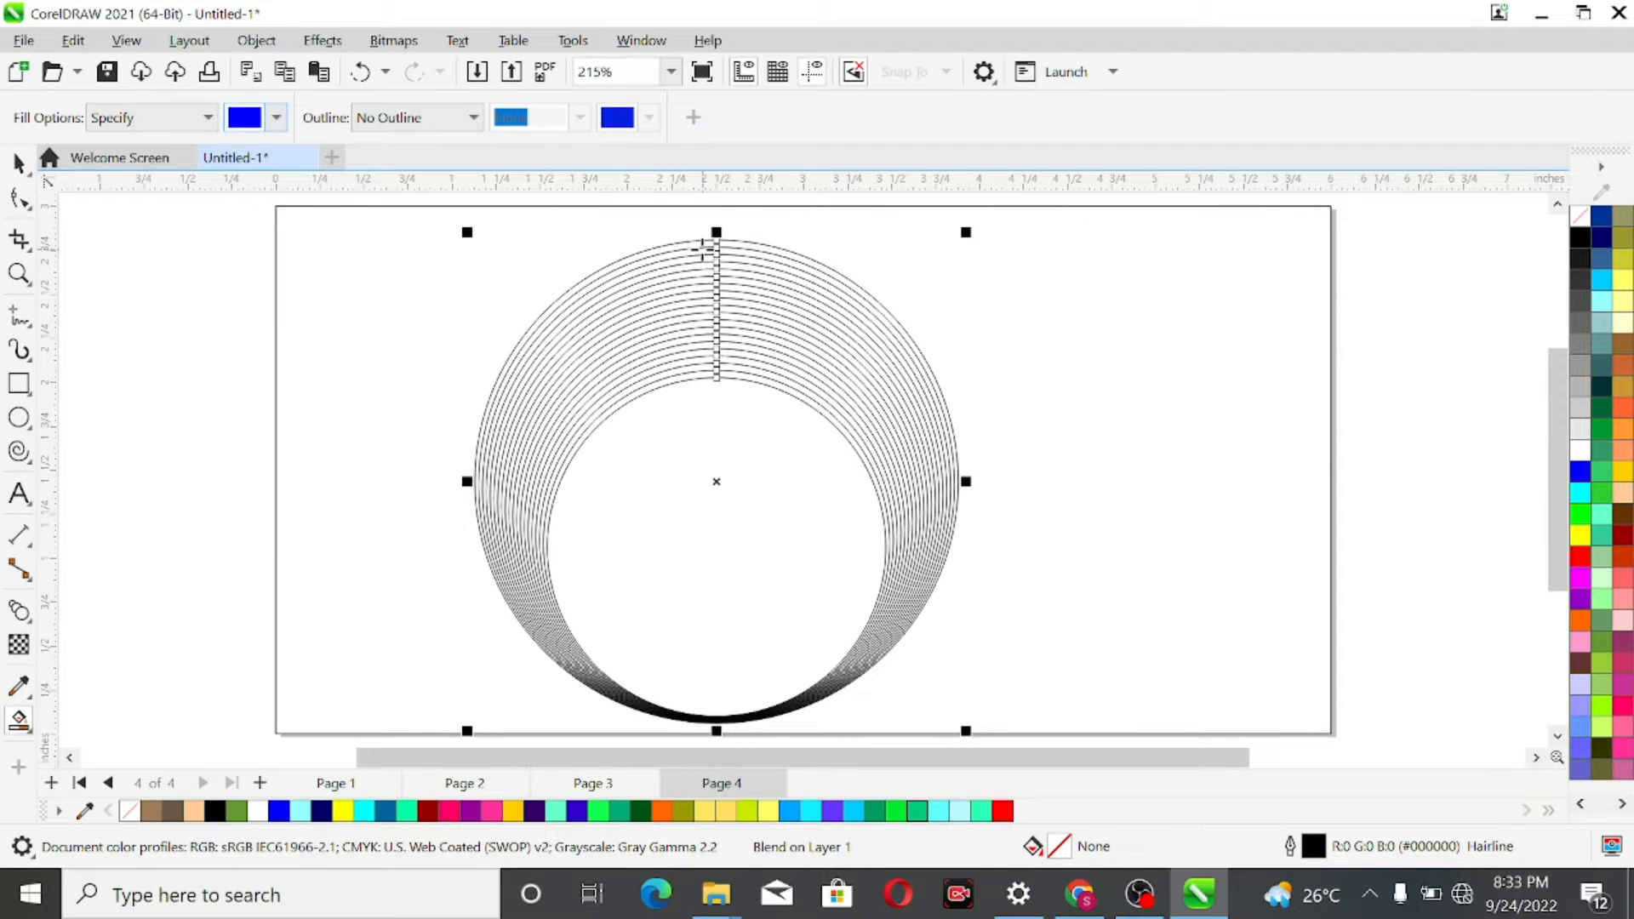
click(700, 251)
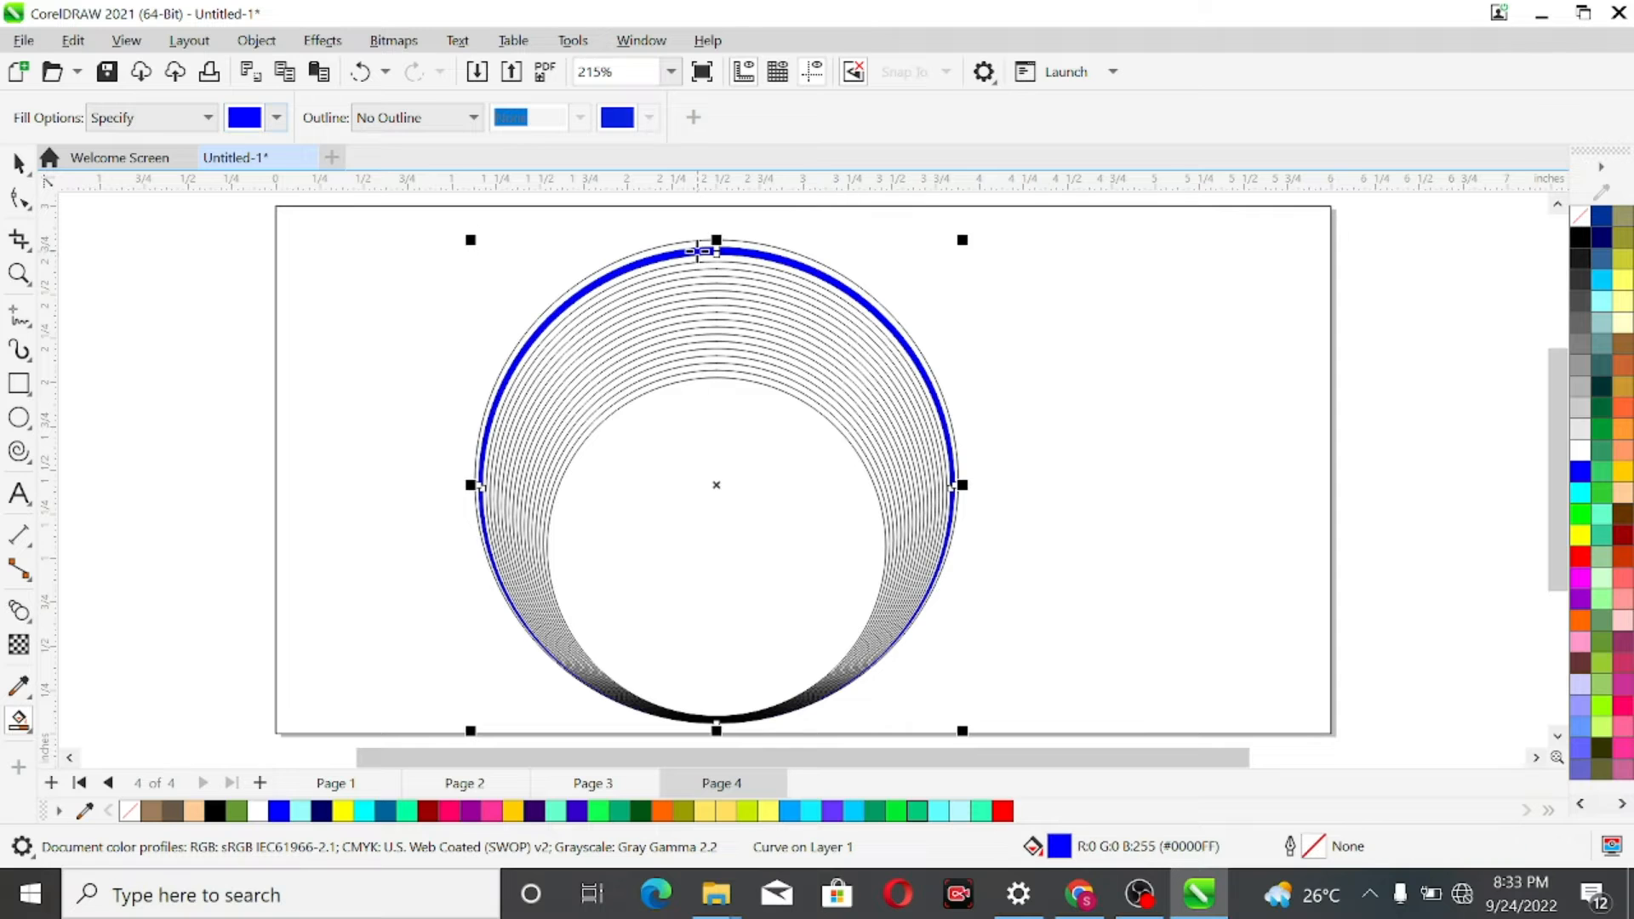
click(700, 264)
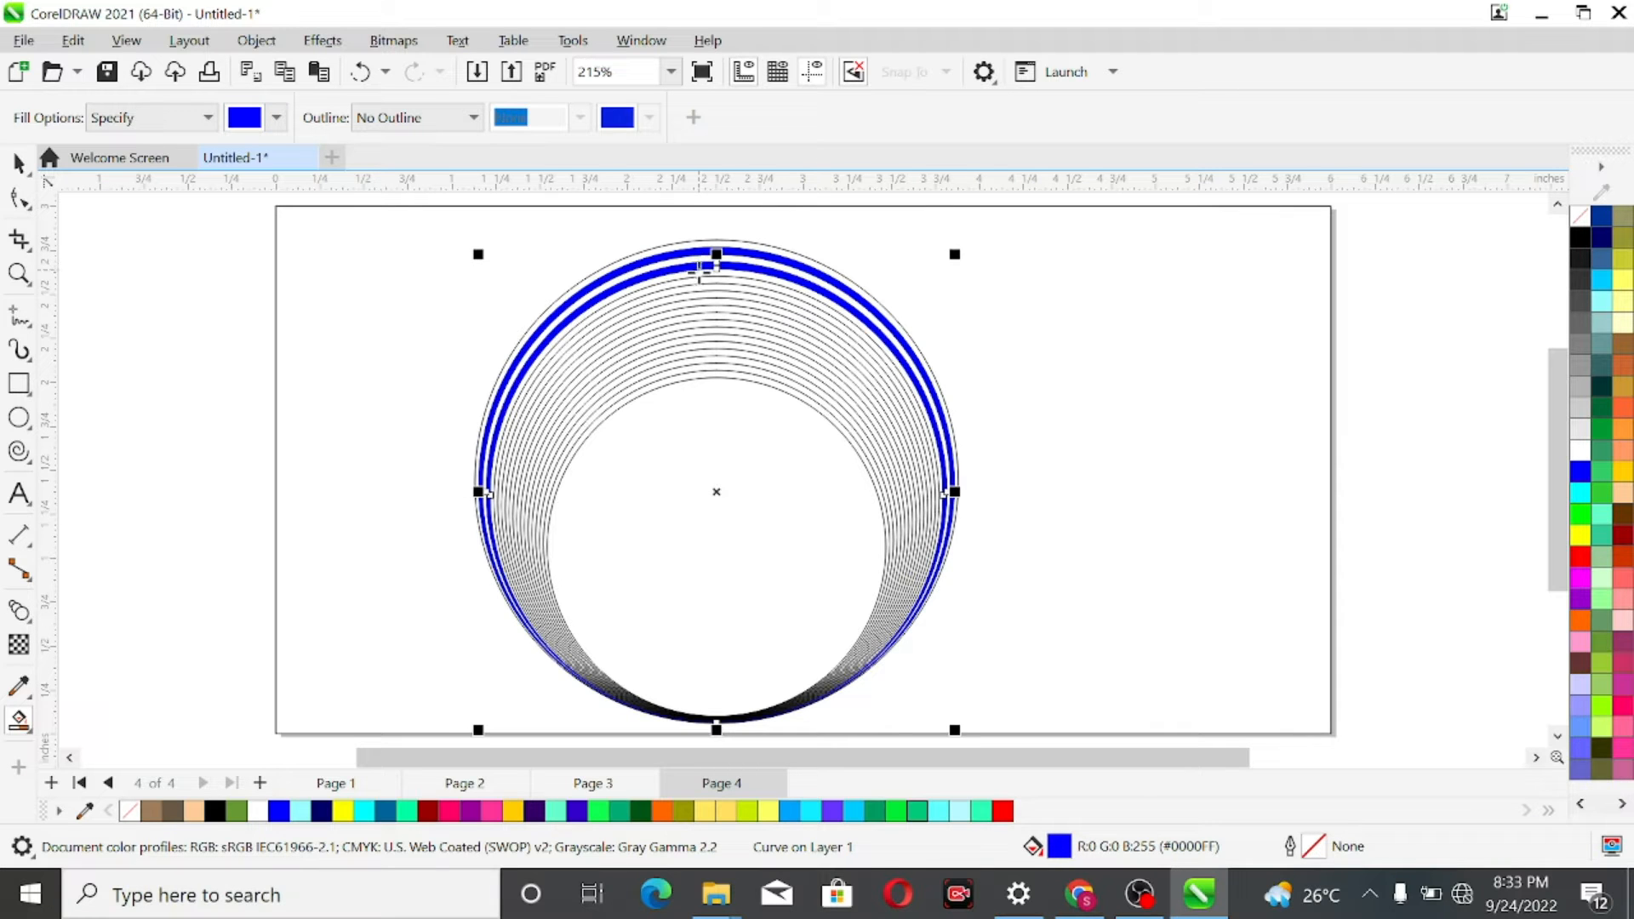
click(698, 279)
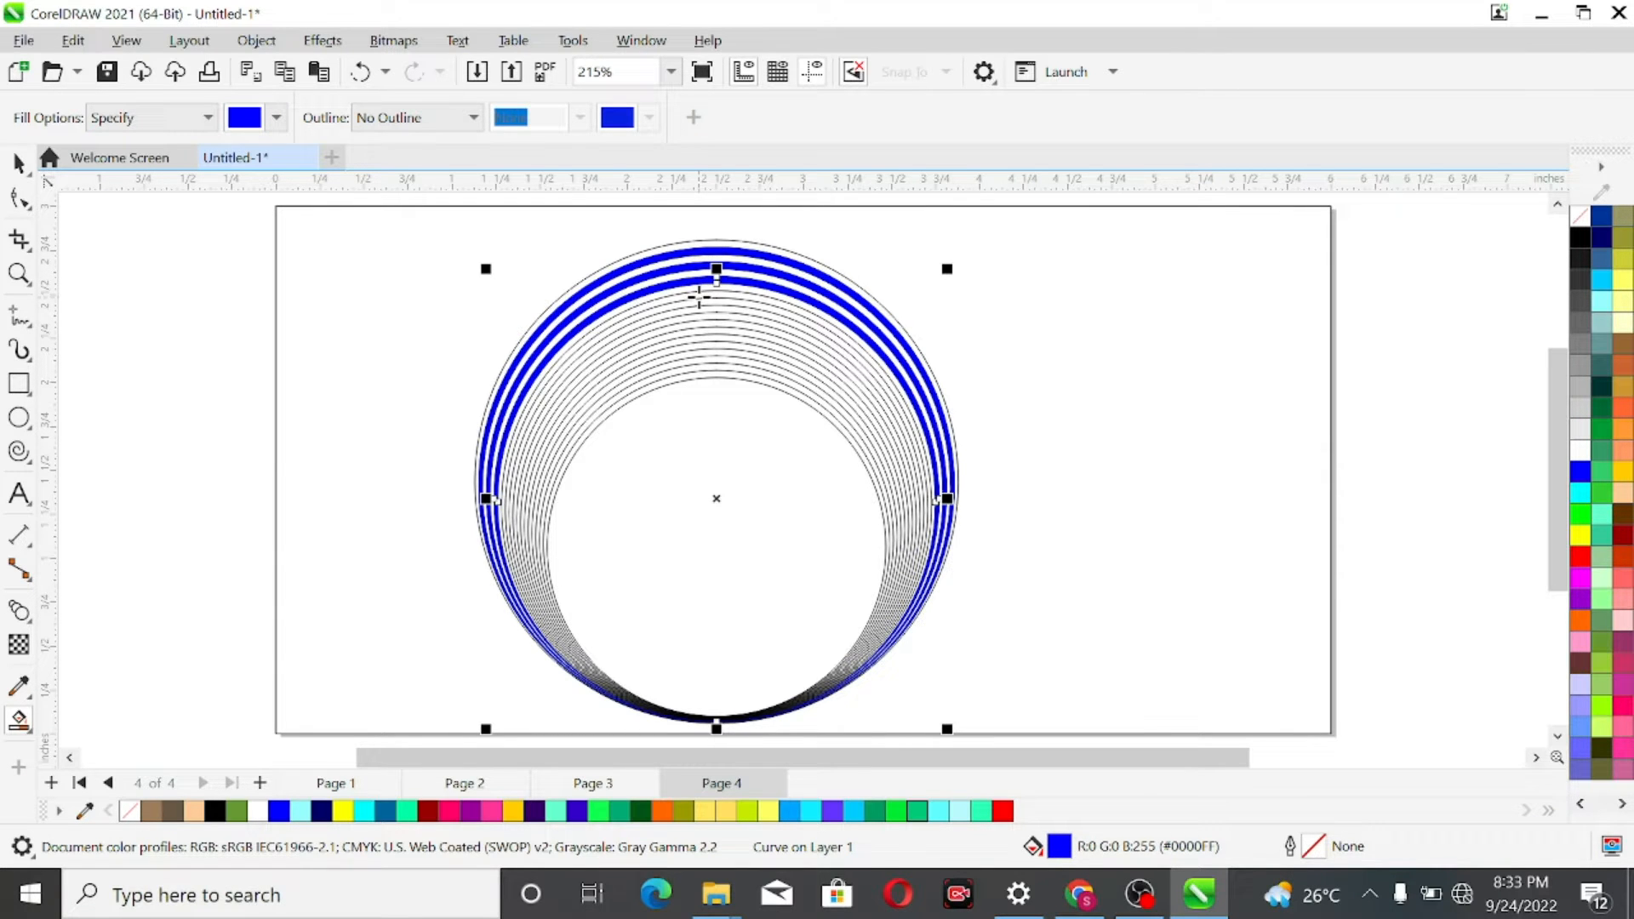
click(700, 294)
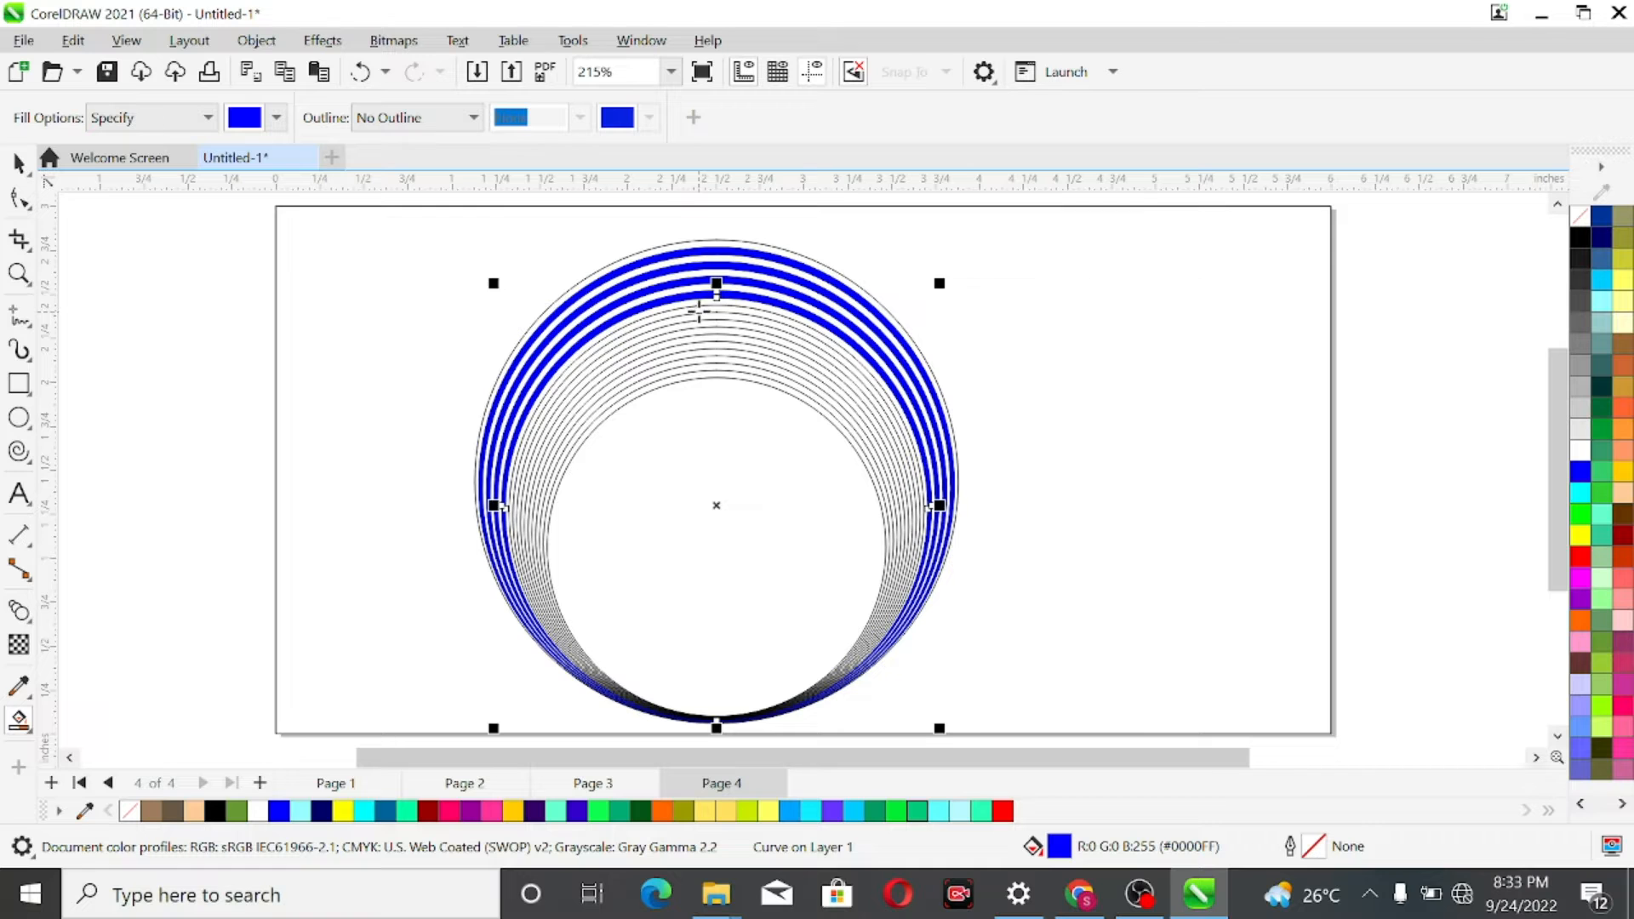
click(700, 308)
click(701, 323)
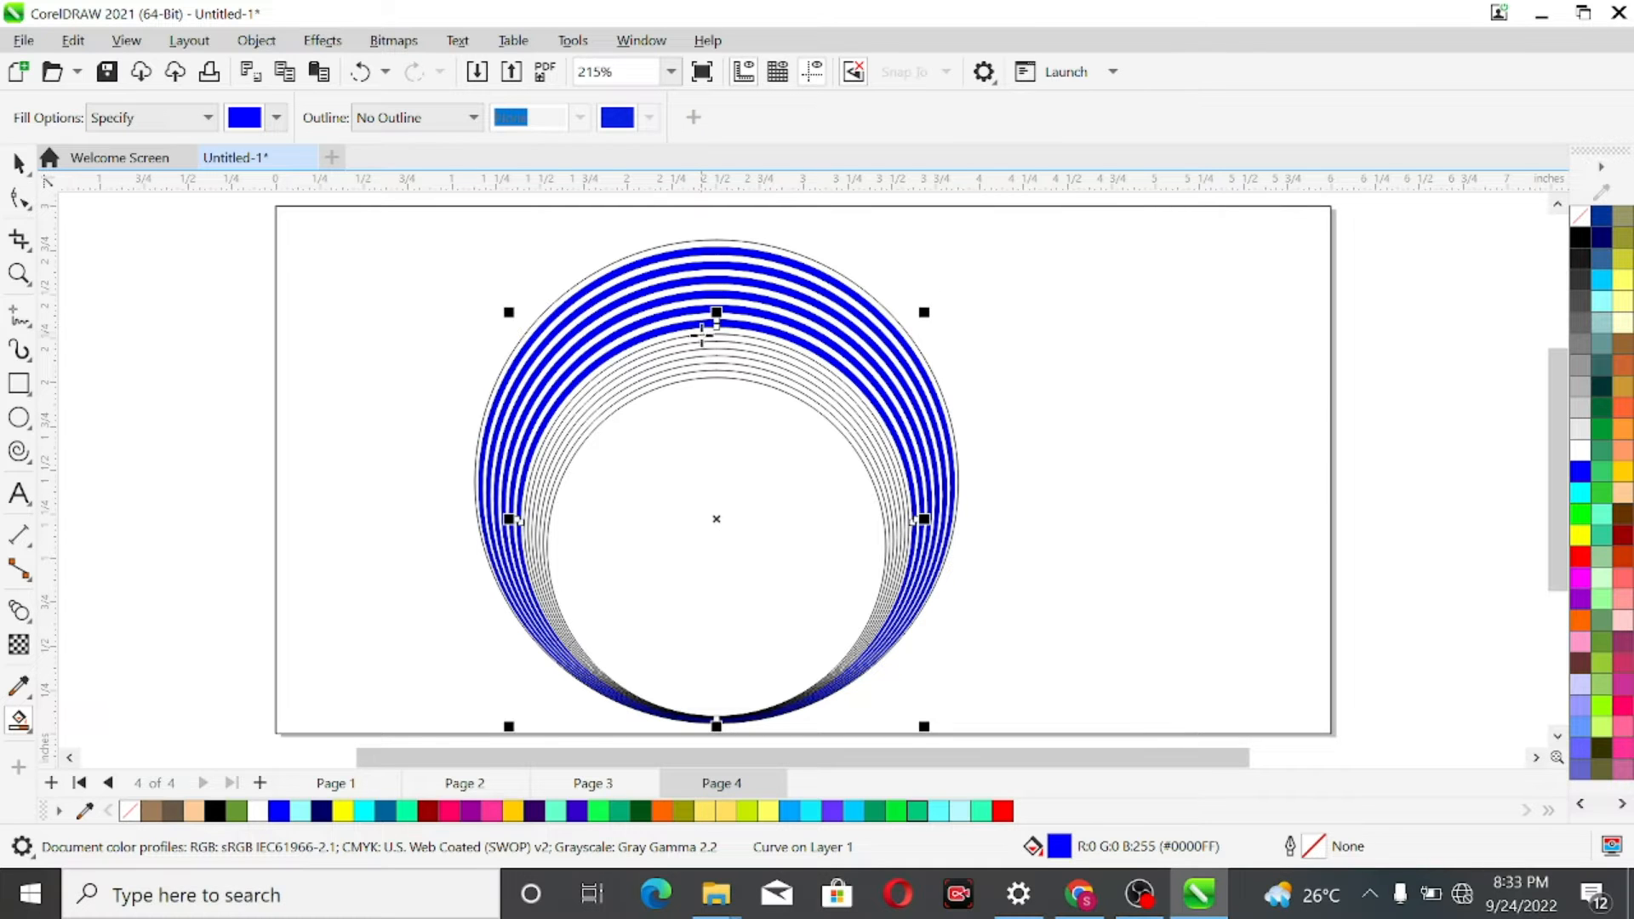
click(701, 338)
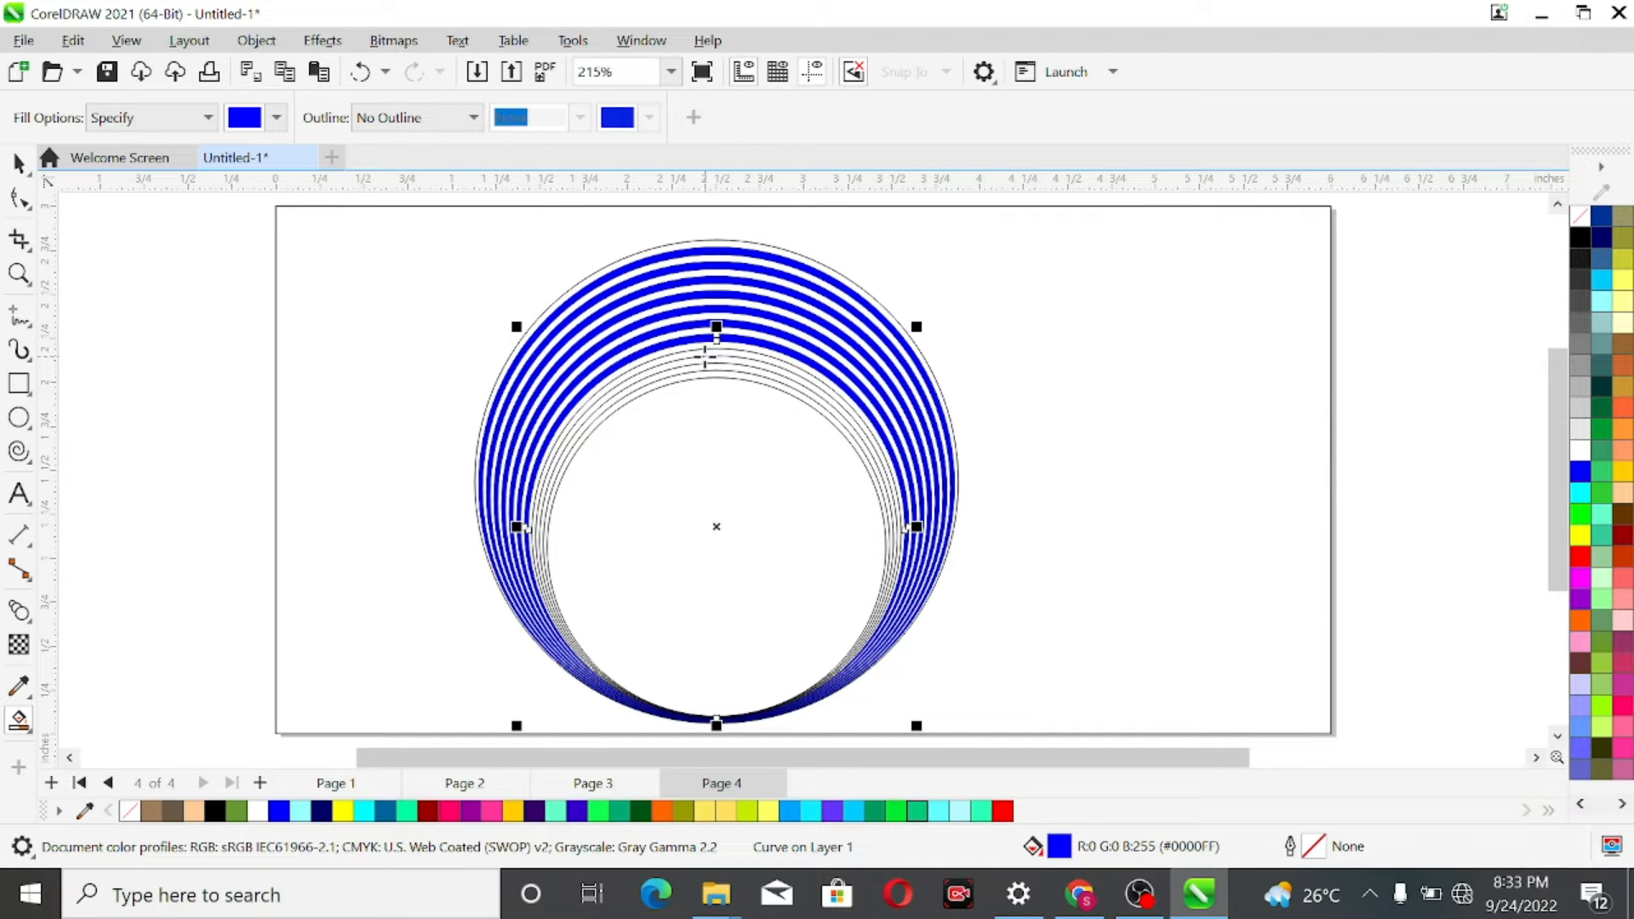
click(705, 357)
key(ctrl+z)
click(706, 352)
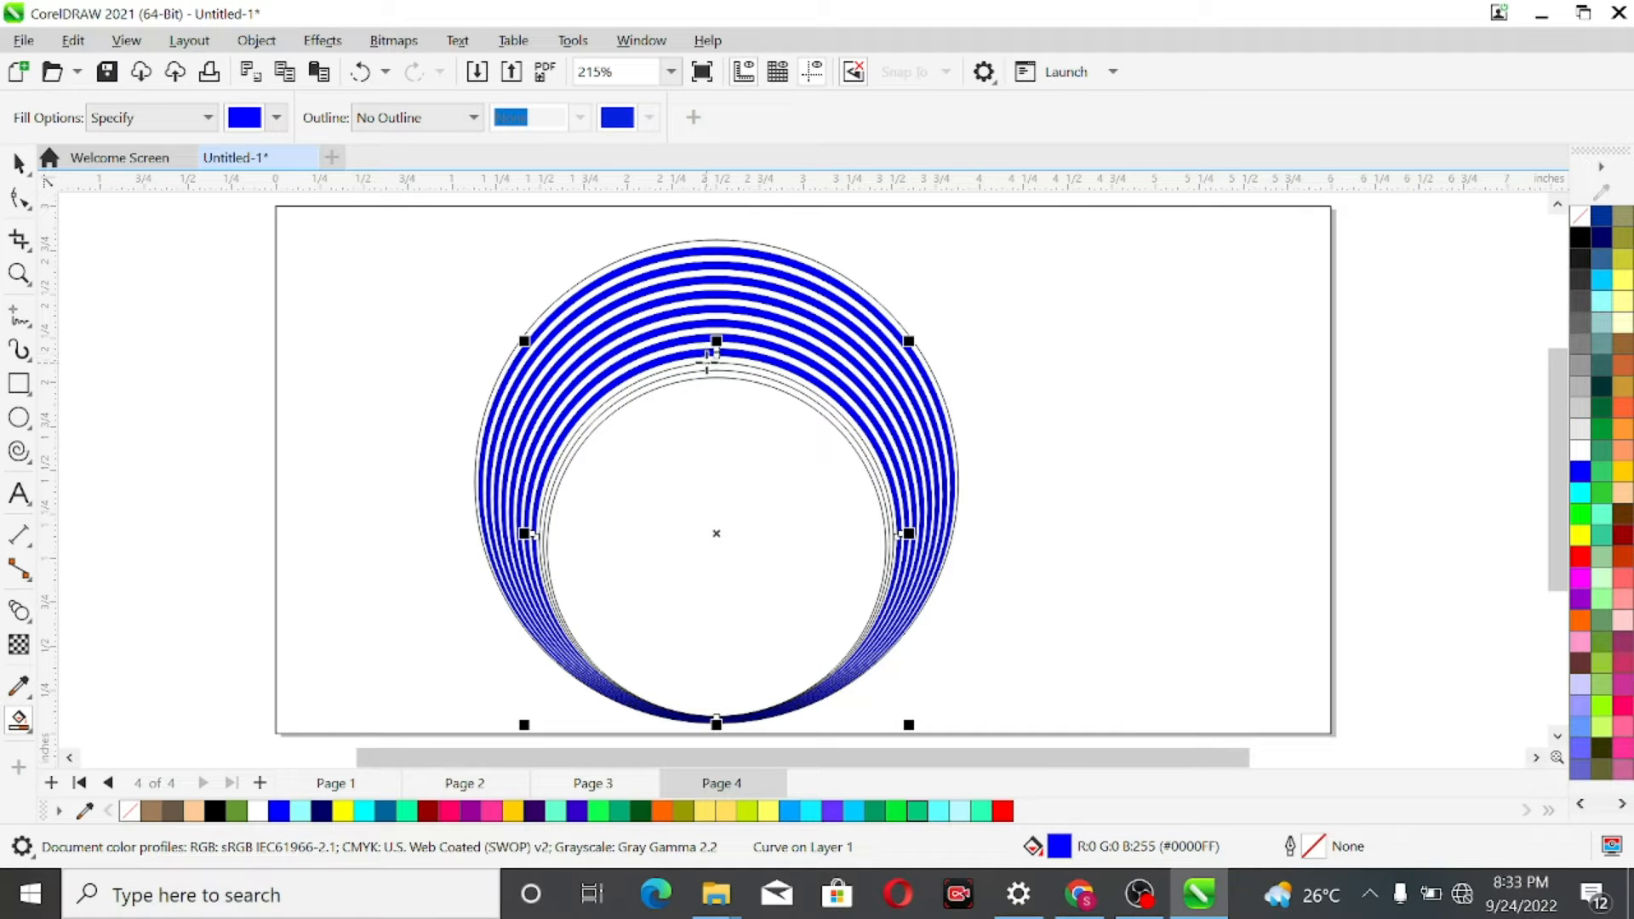
click(706, 366)
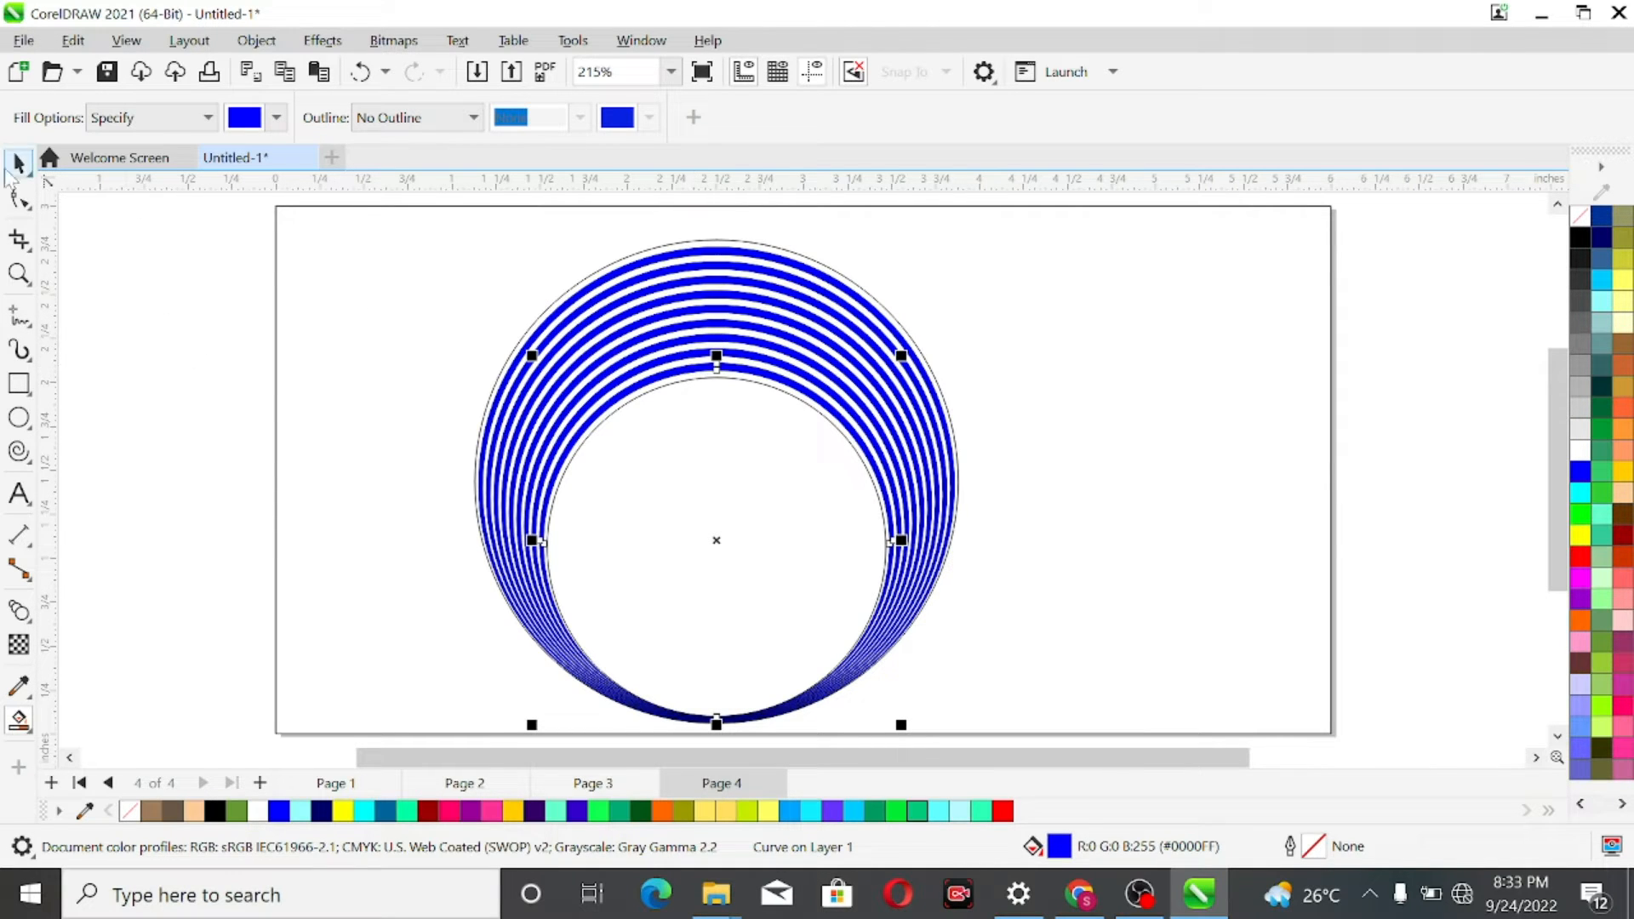
Select the whole circle artwork and remove its outline, leaving only the blue filled bands.
click(19, 163)
scroll(415, 368, down, 2)
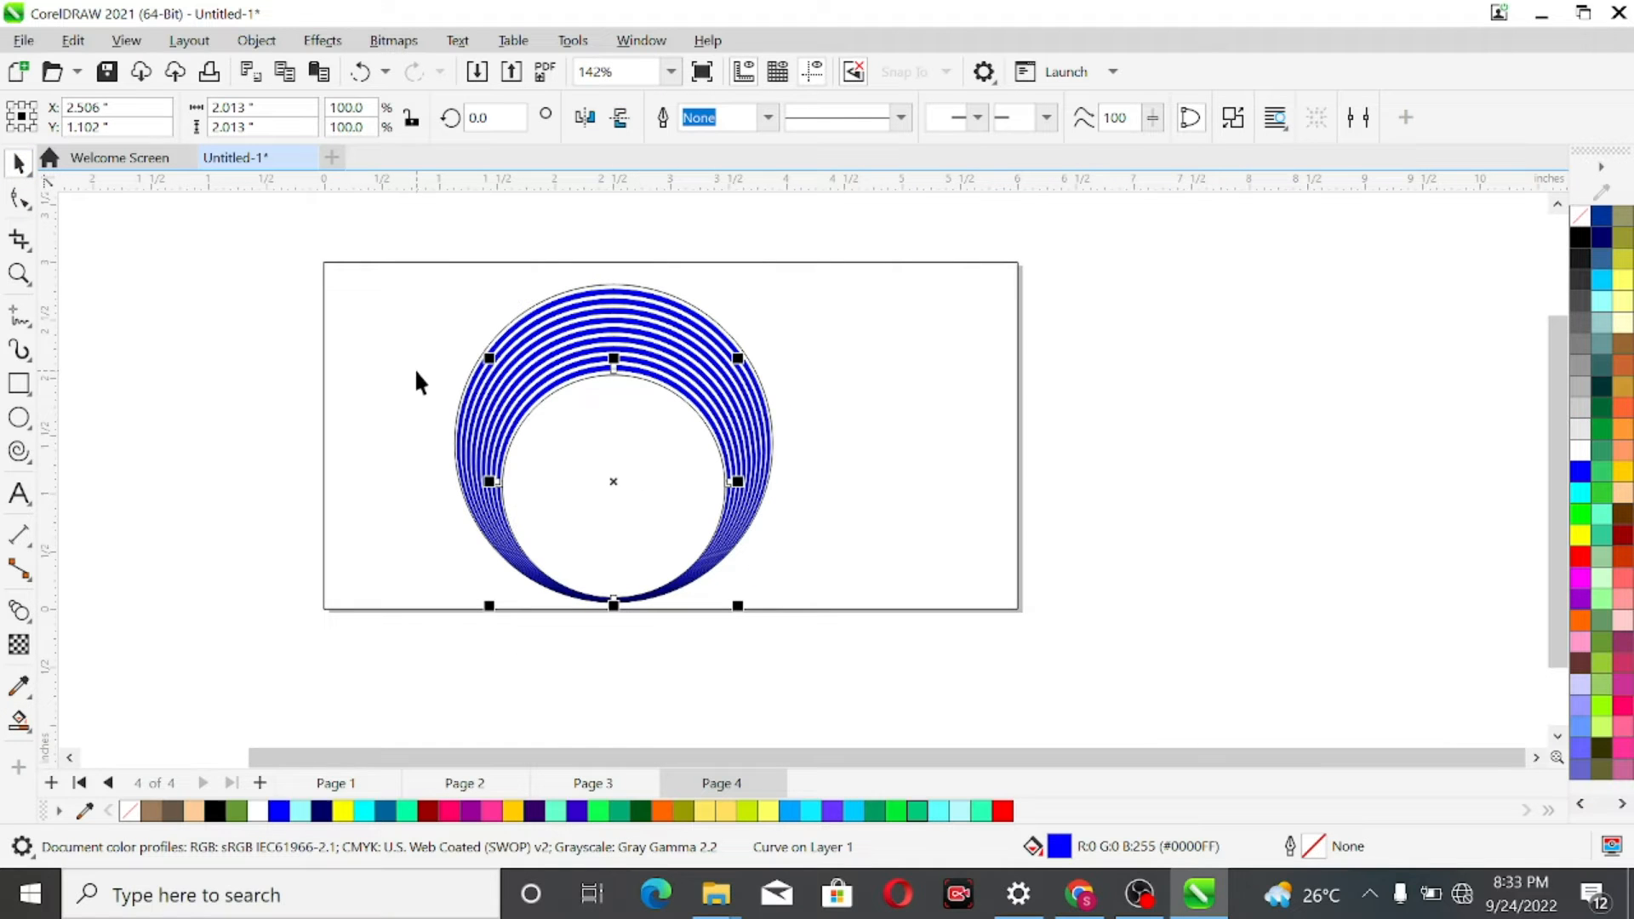
drag(445, 218, 851, 611)
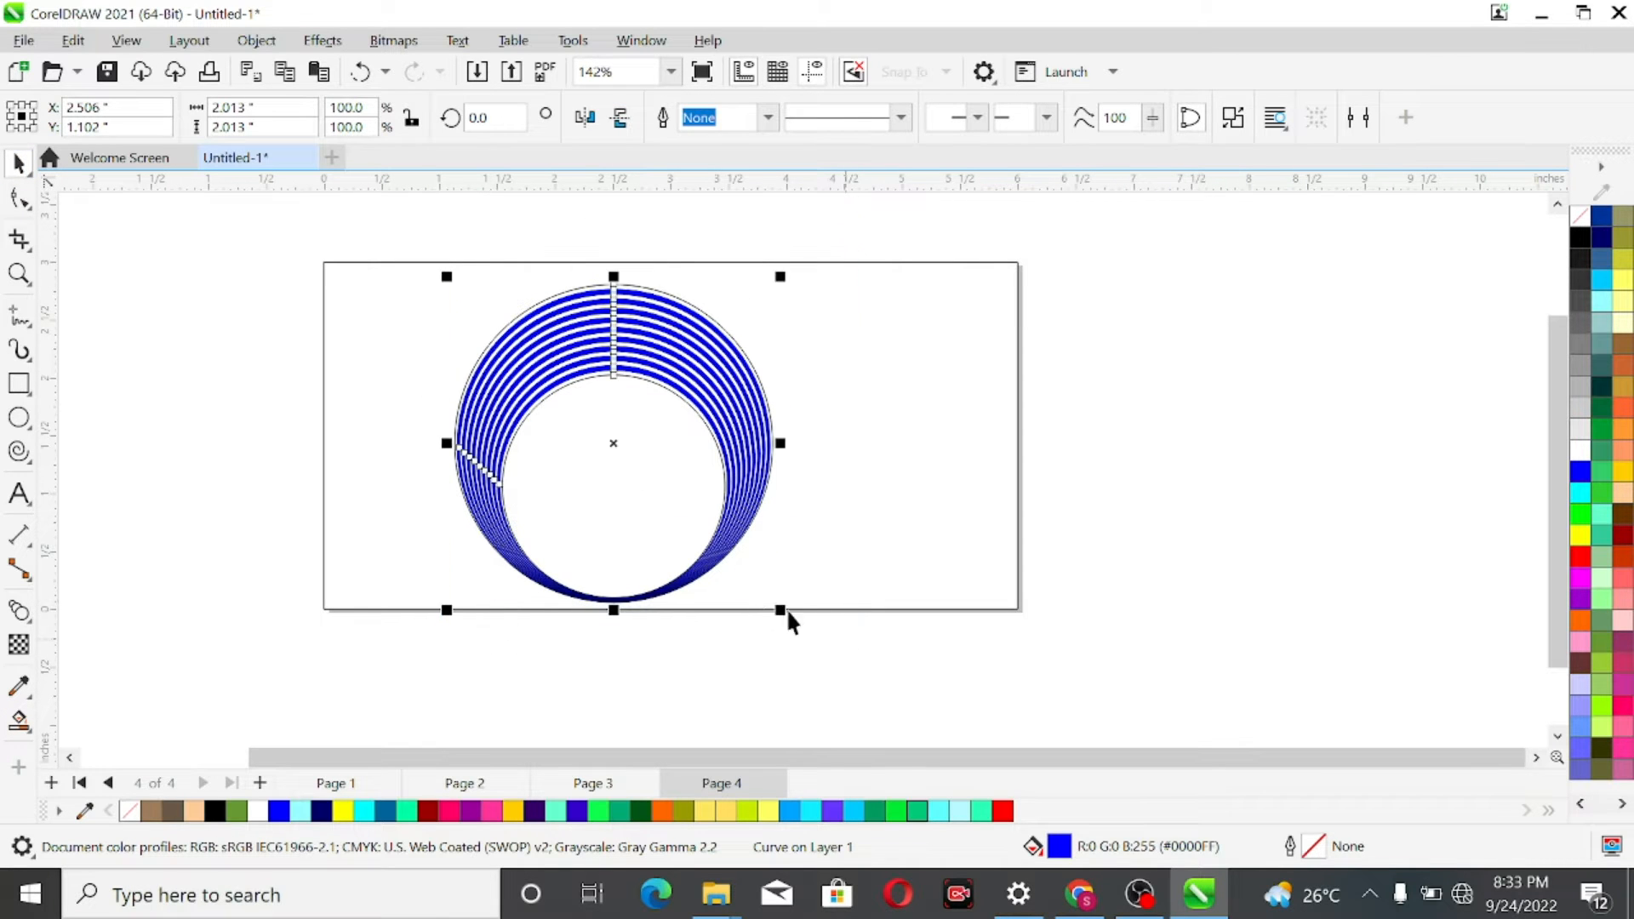
right_click(1580, 217)
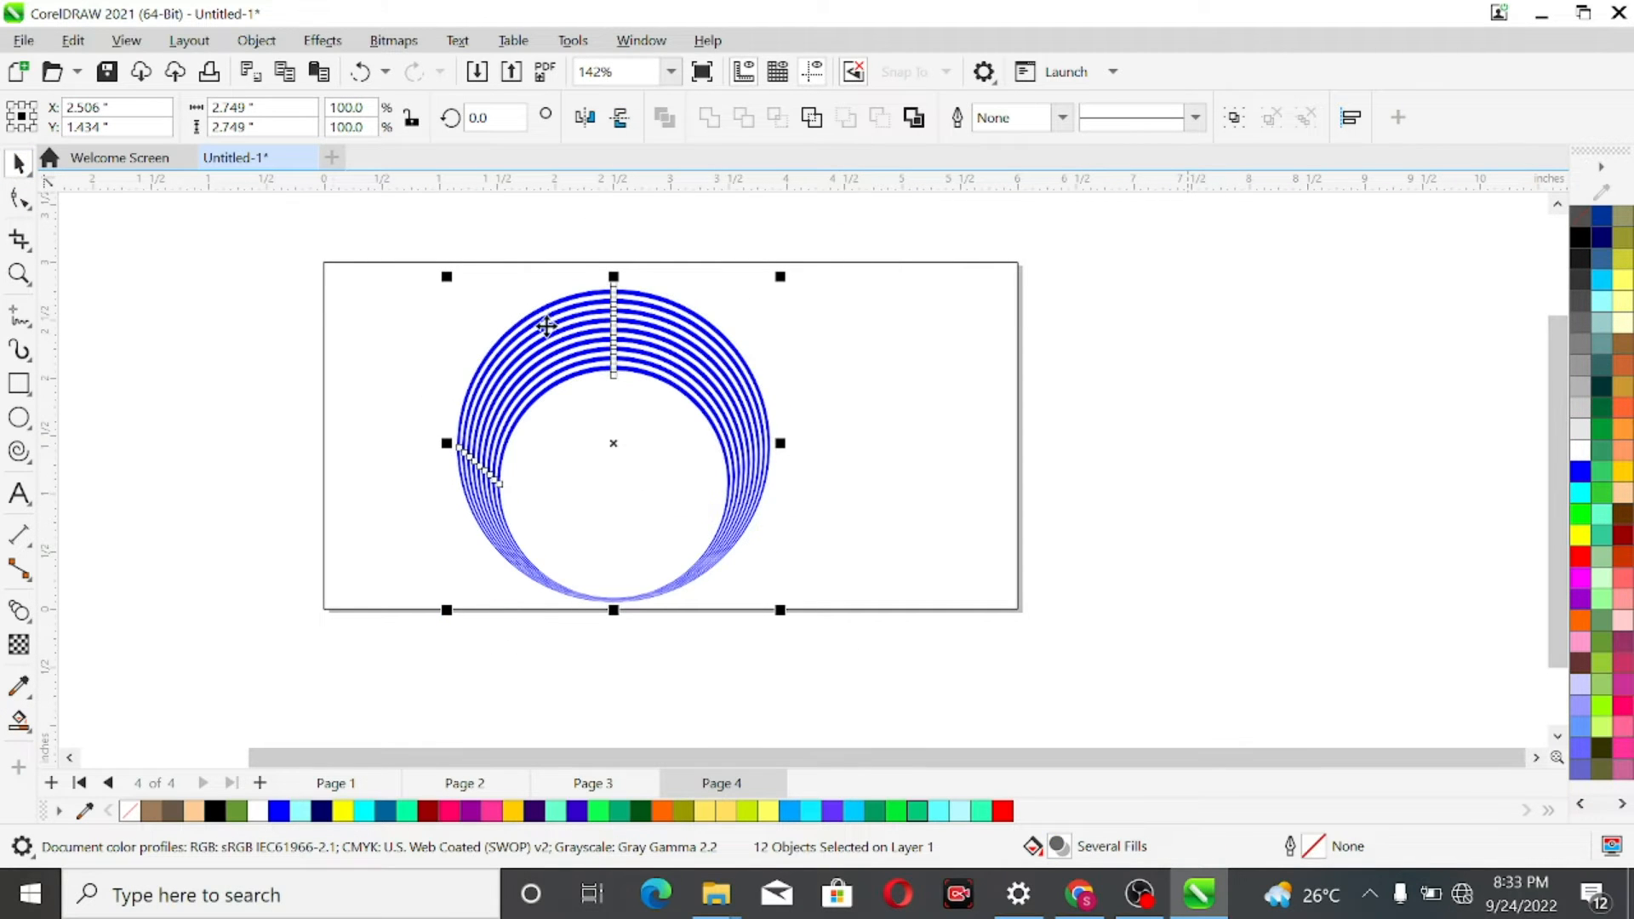
click(660, 339)
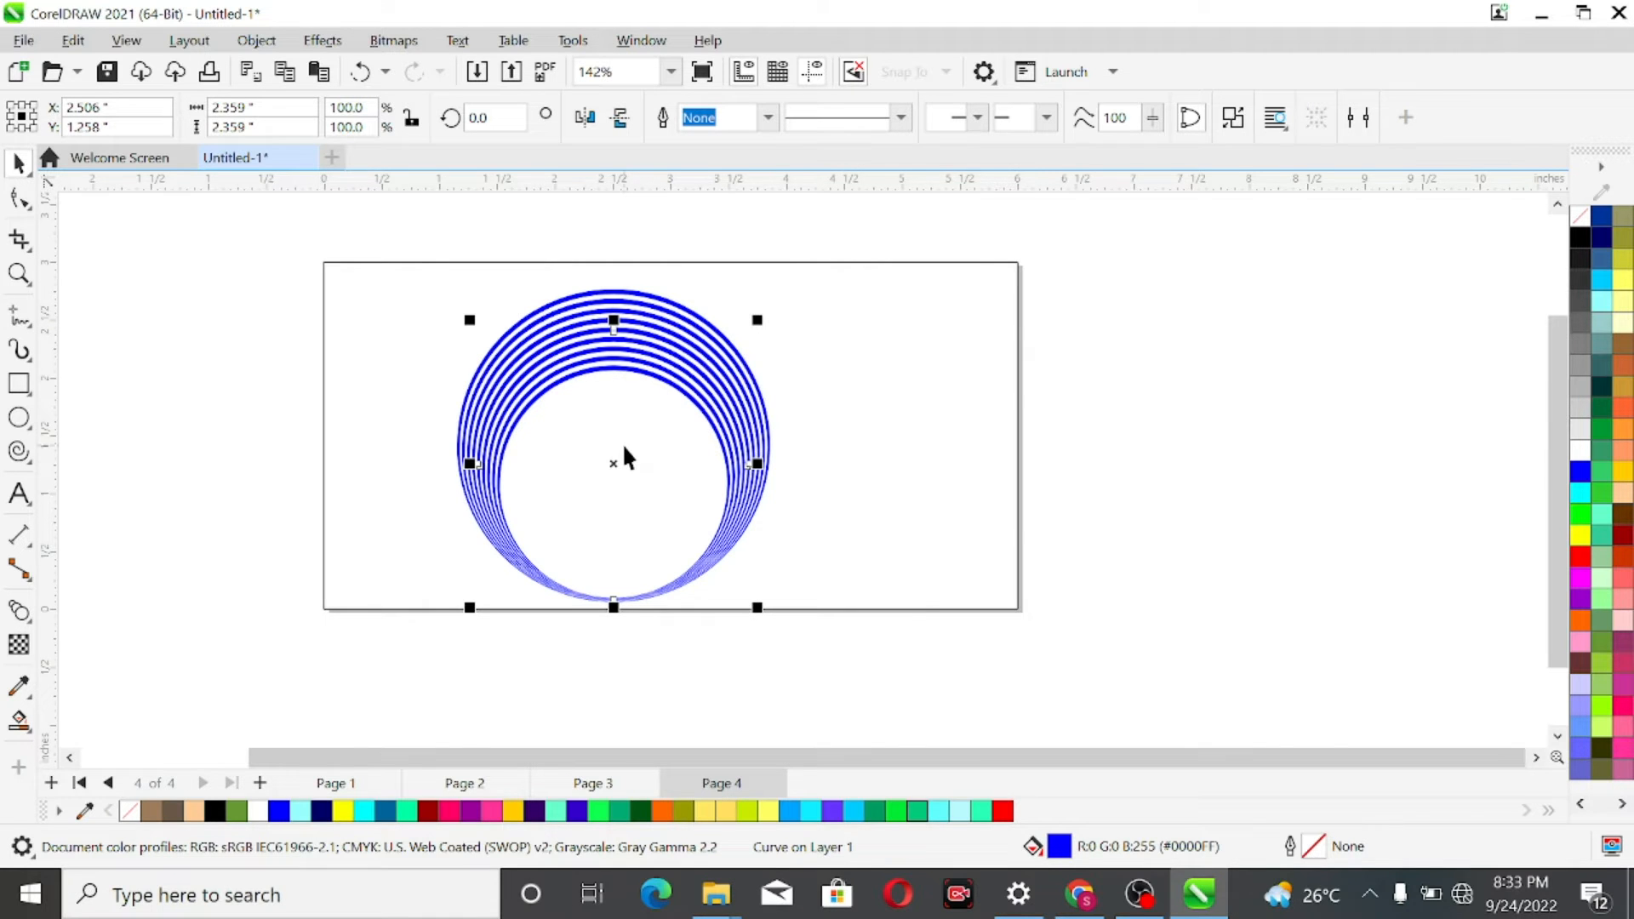
scroll(623, 458, up, 1)
click(656, 353)
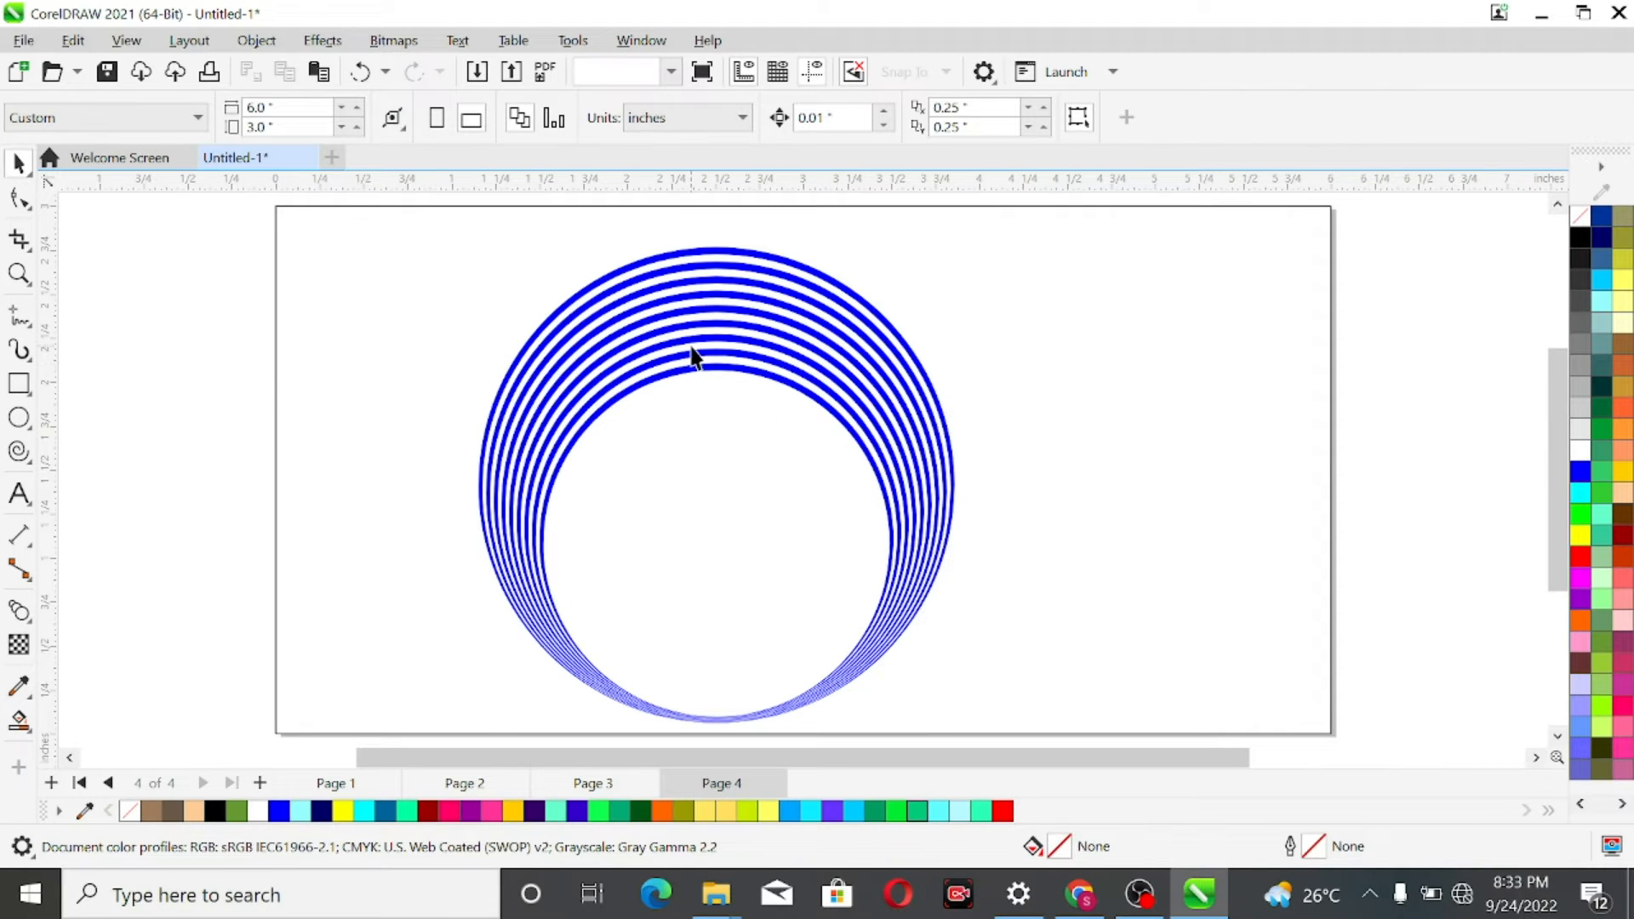
click(691, 345)
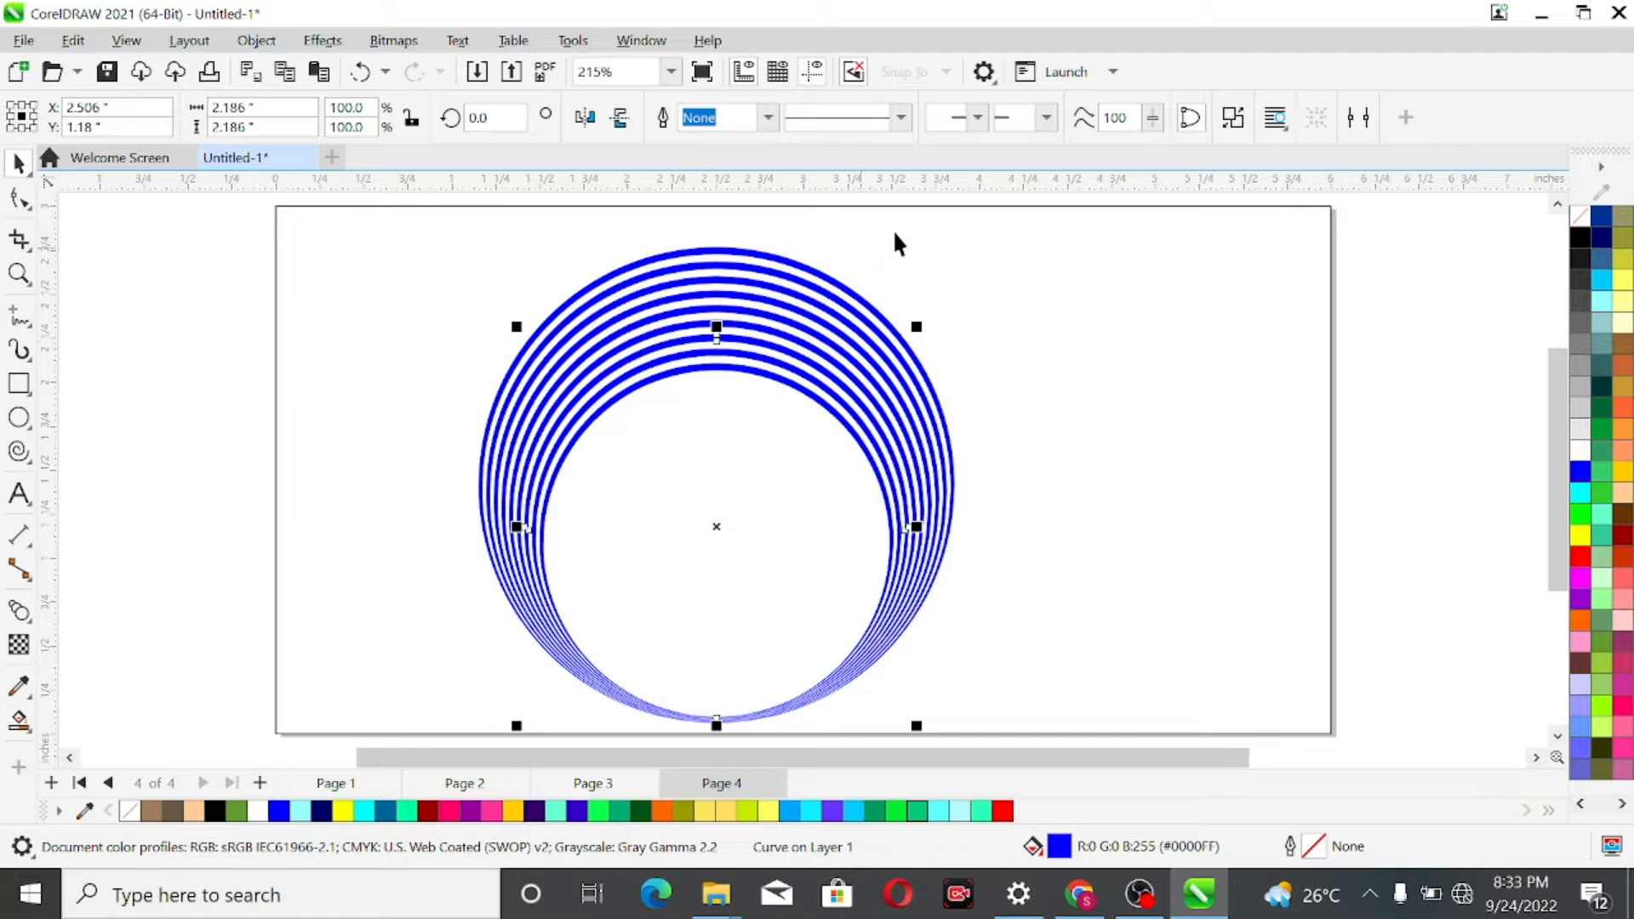
drag(716, 519, 848, 523)
key(ctrl+z)
Select all twelve objects of the ring artwork and group them.
scroll(647, 376, down, 2)
drag(506, 229, 896, 540)
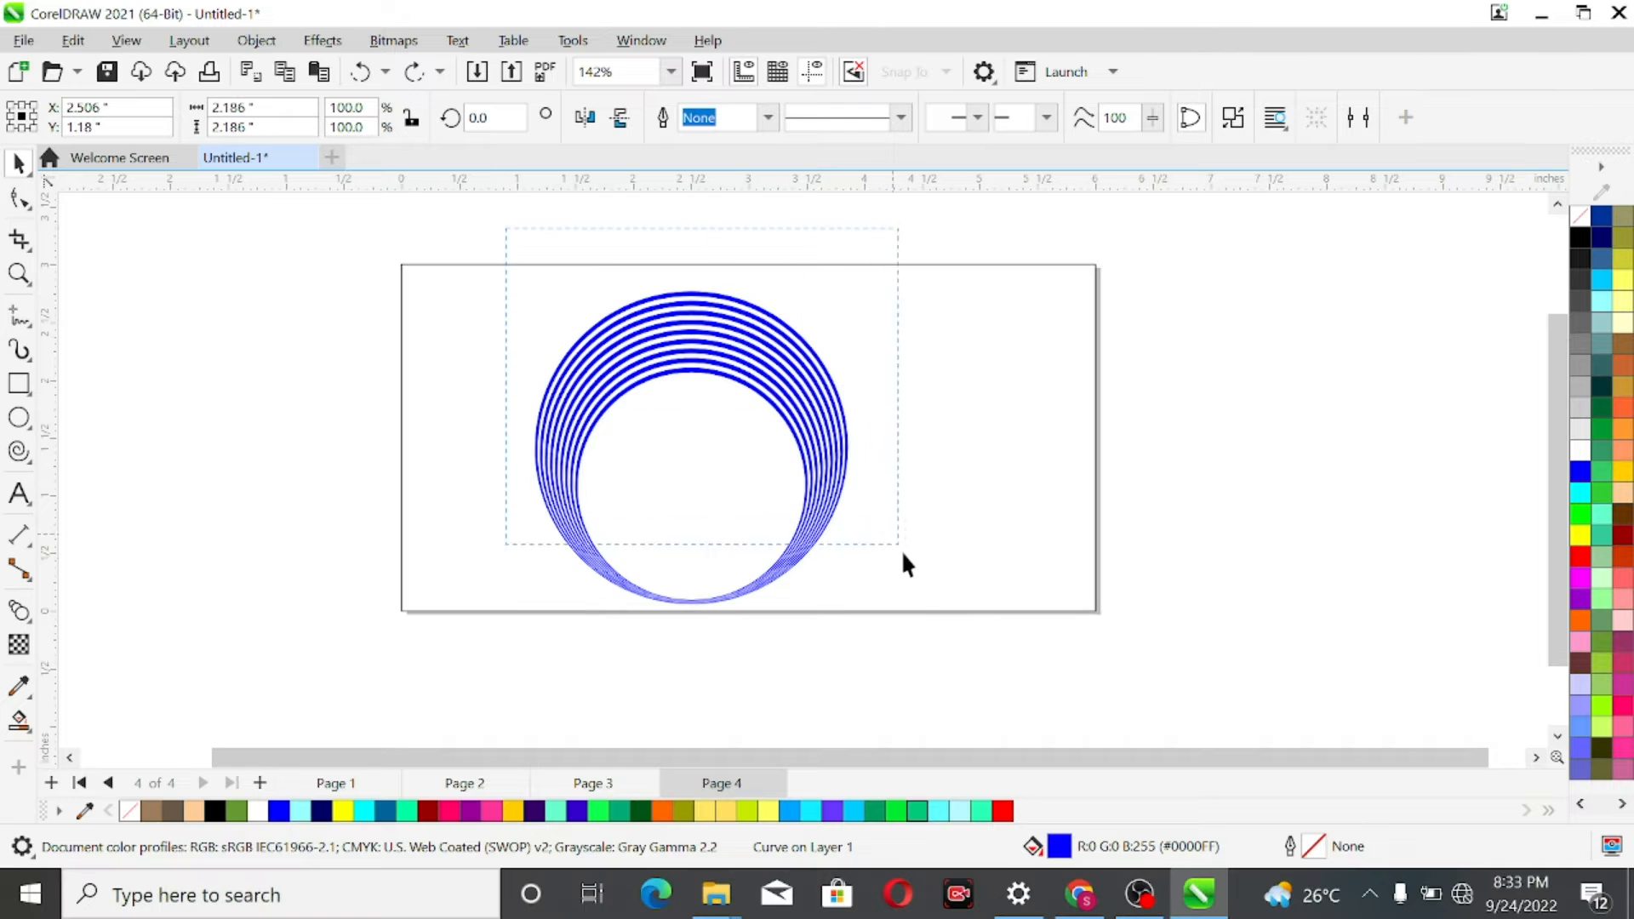
drag(925, 626, 928, 630)
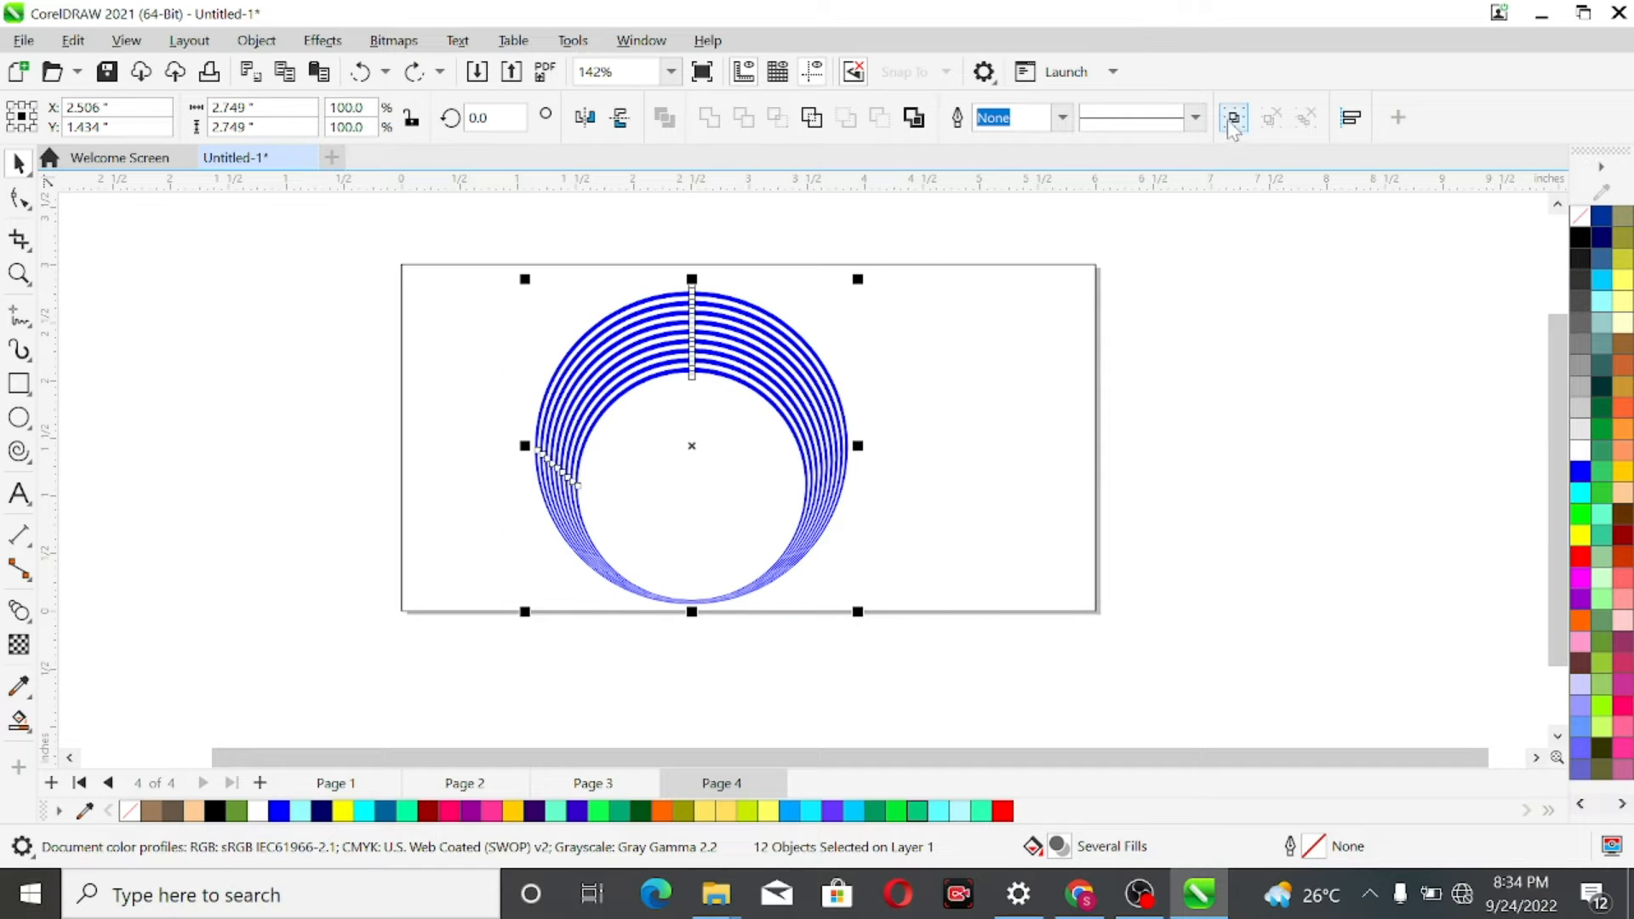
key(ctrl+g)
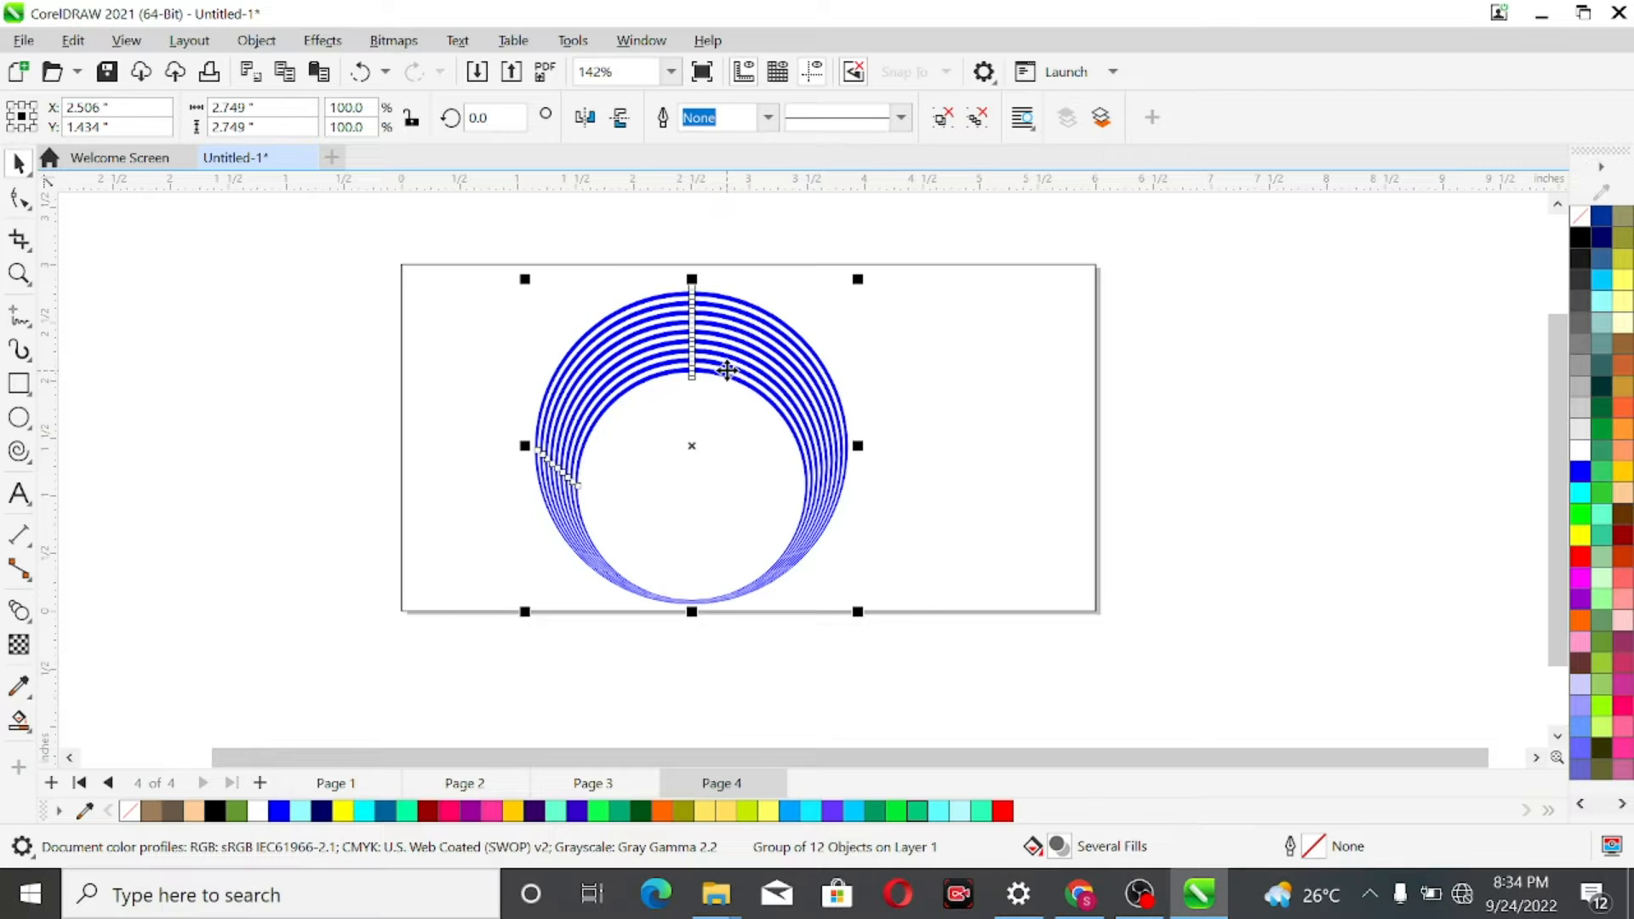
Make a concentric copy of the ring group, shrink it to about 2.013 inches wide, and move it down towards the original's lower edge.
key(shift+F4)
click(223, 303)
click(640, 342)
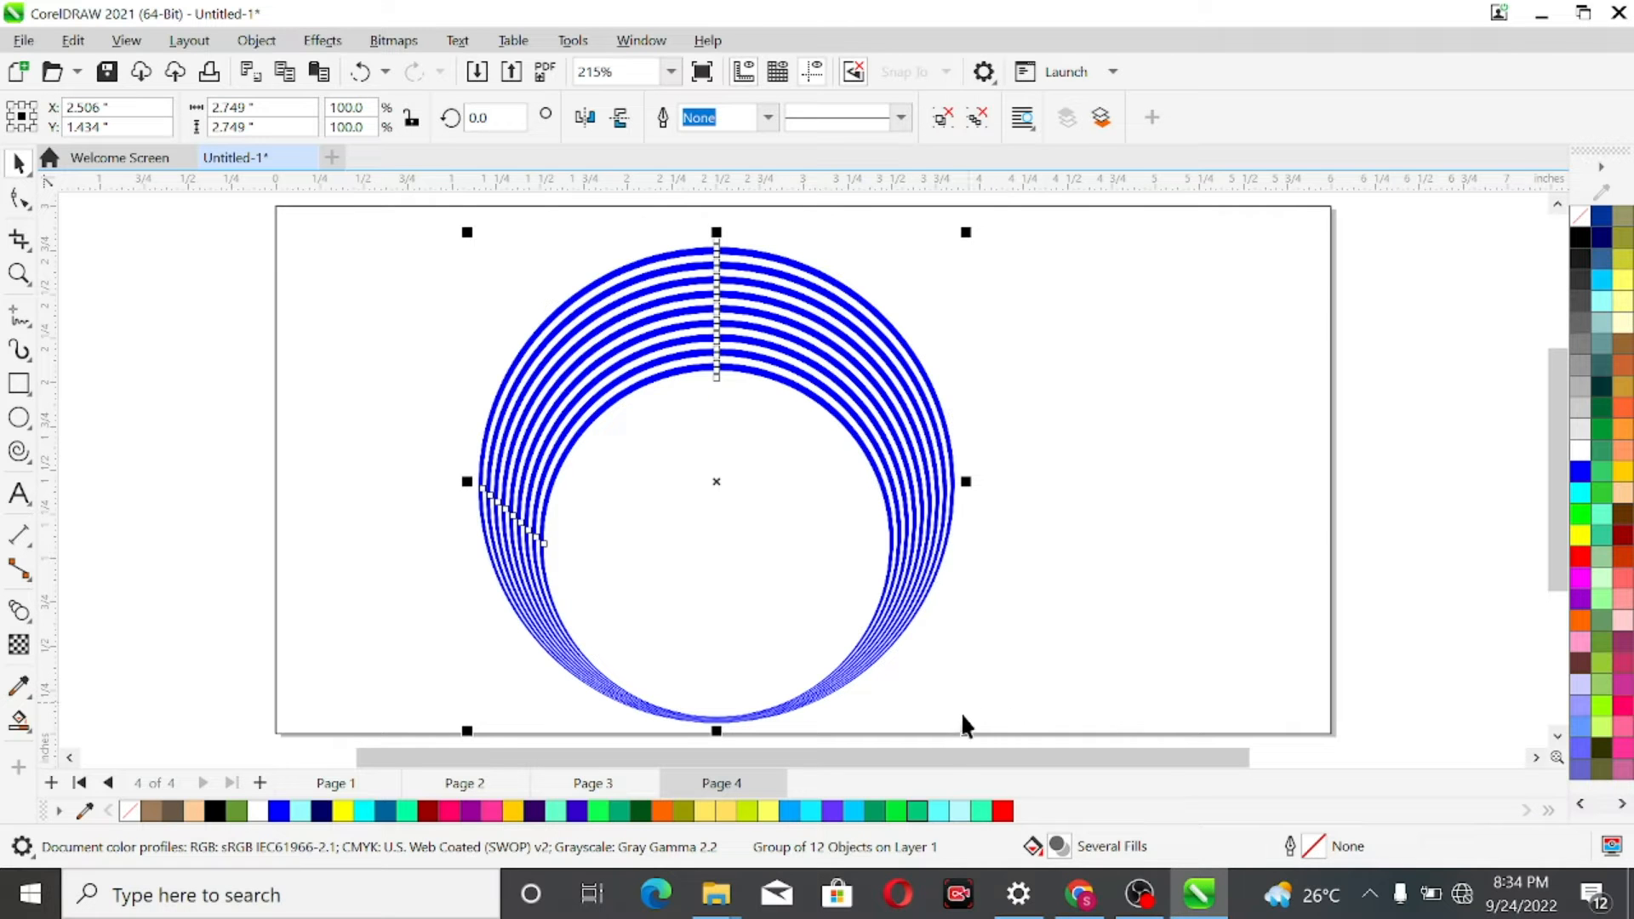
drag(966, 733, 936, 681)
right_click(936, 681)
drag(714, 480, 714, 519)
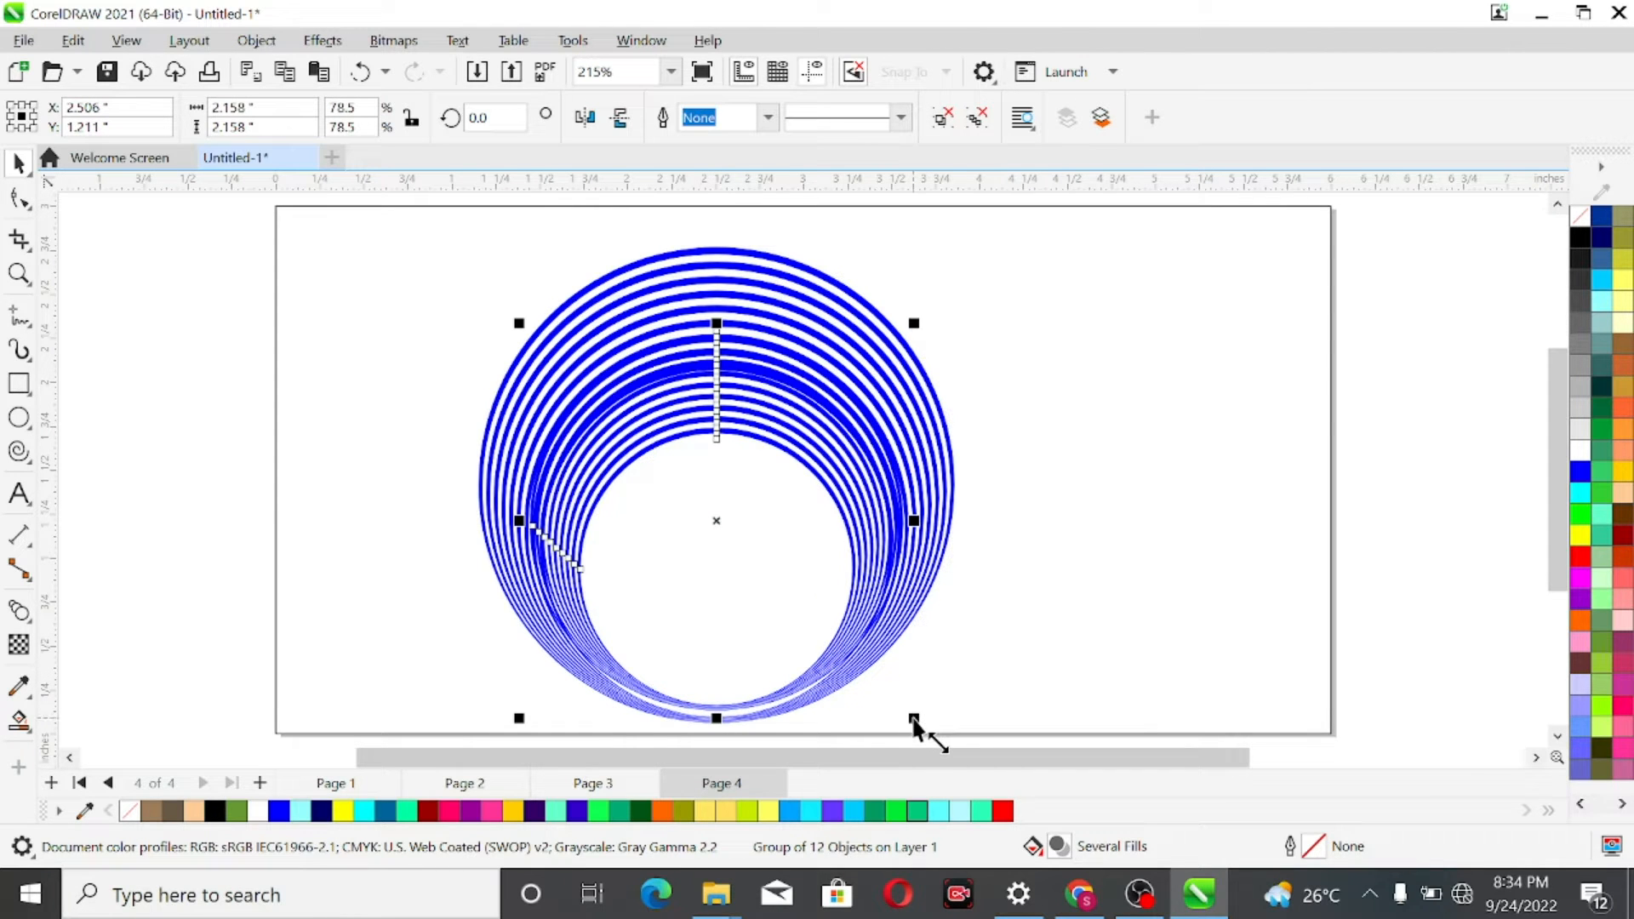
drag(913, 720, 911, 704)
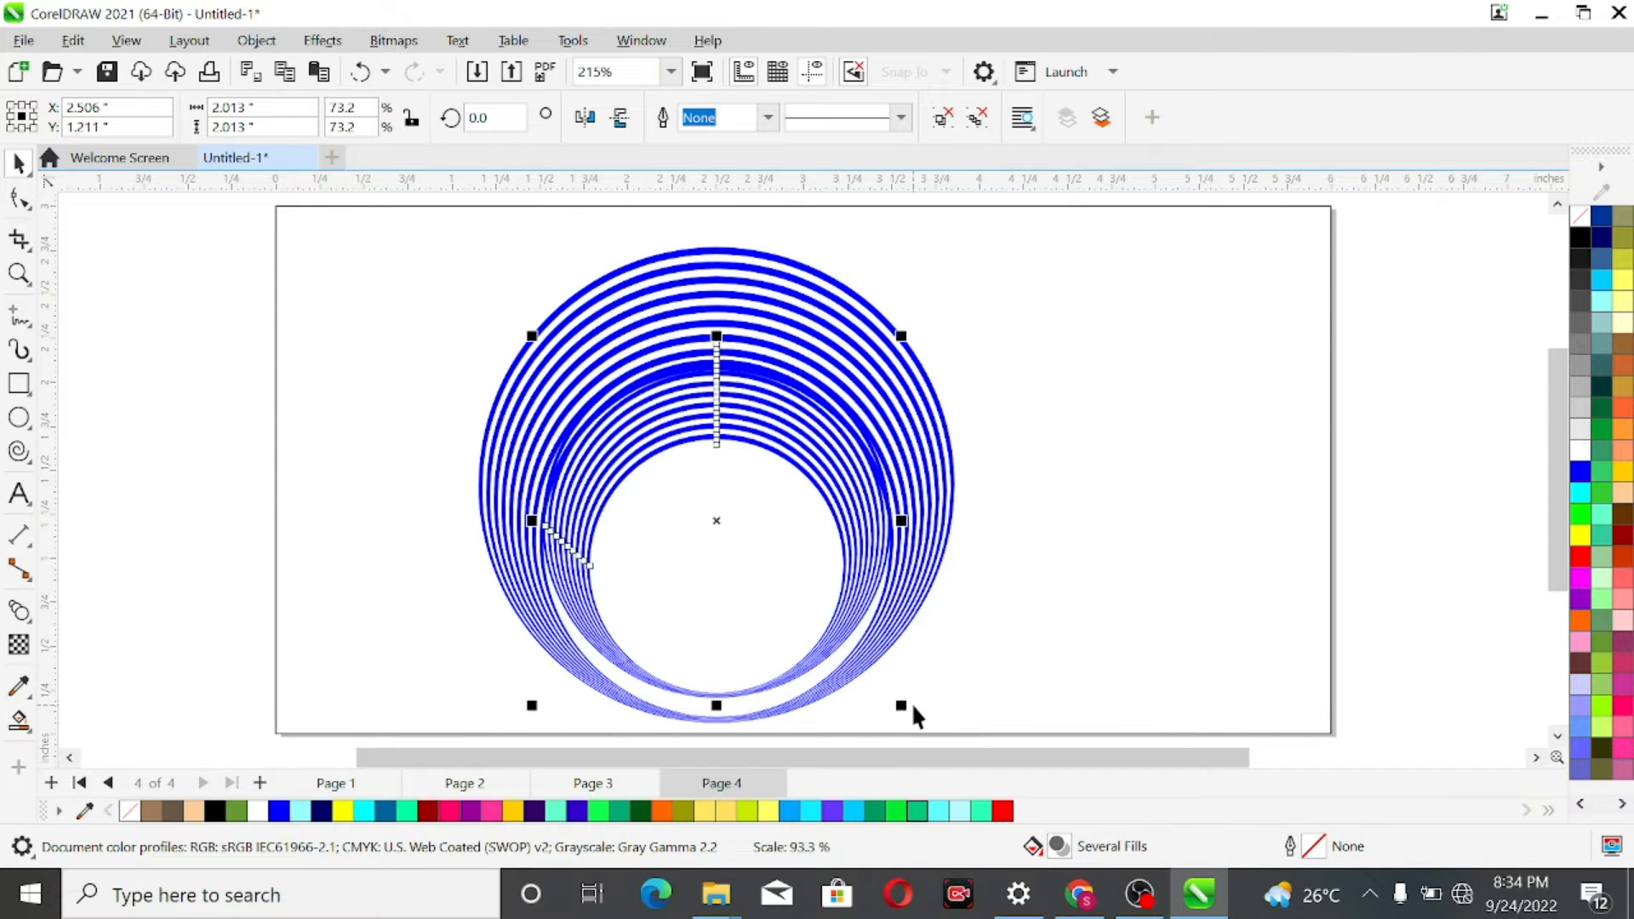
drag(718, 521, 715, 538)
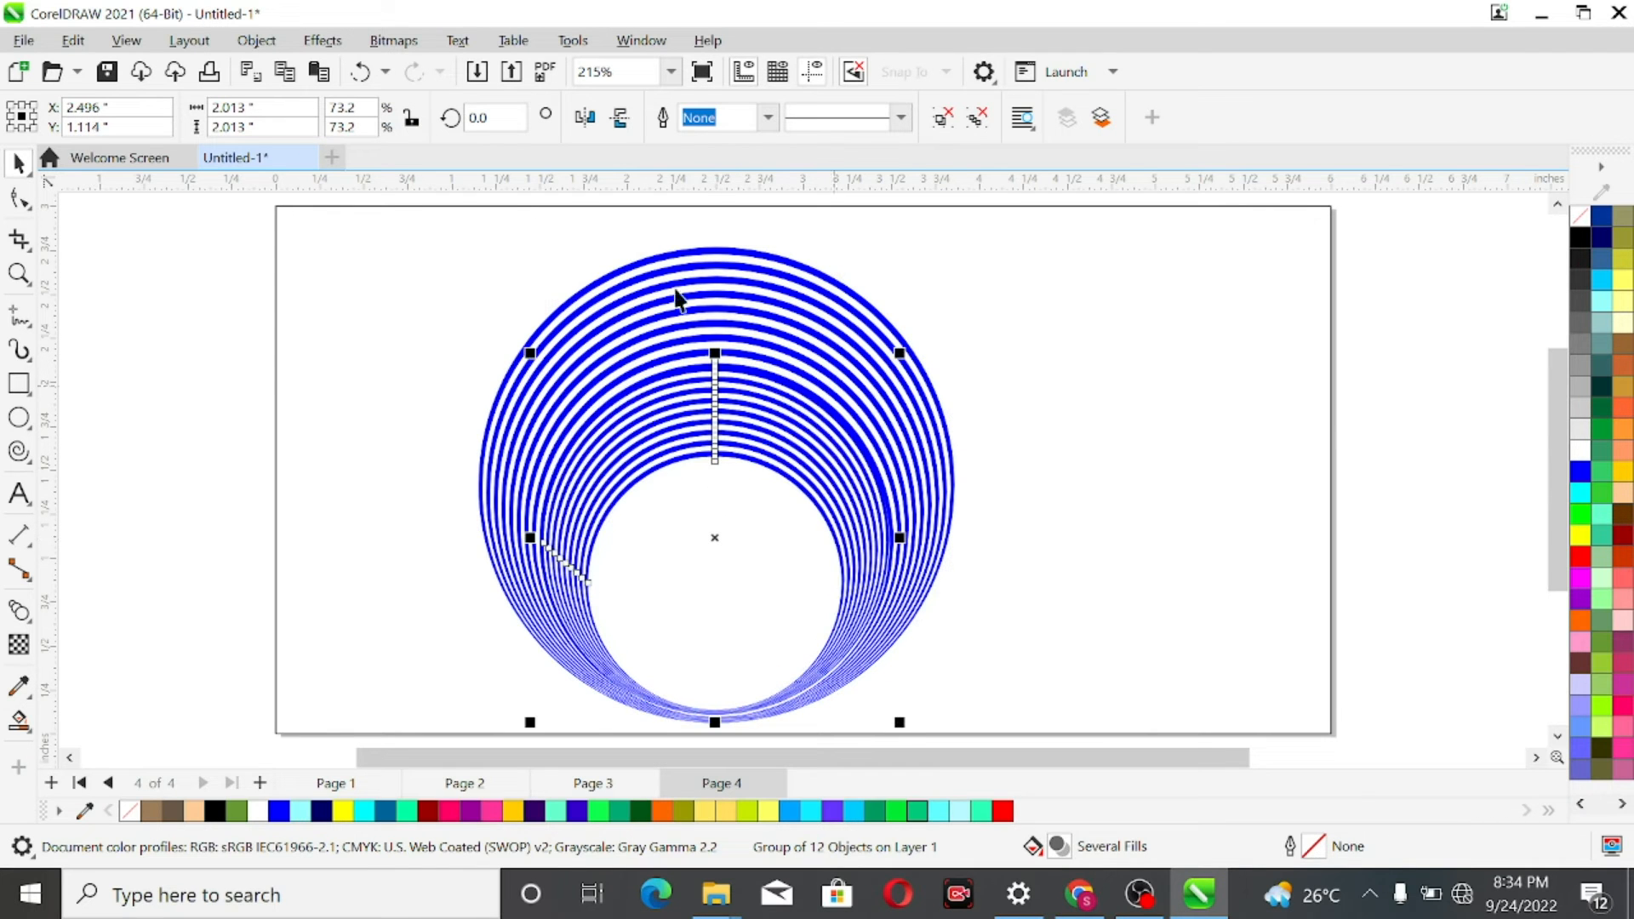
Mirror the smaller ring group vertically and lower it to a vertical position of about 1.075 inches.
click(620, 116)
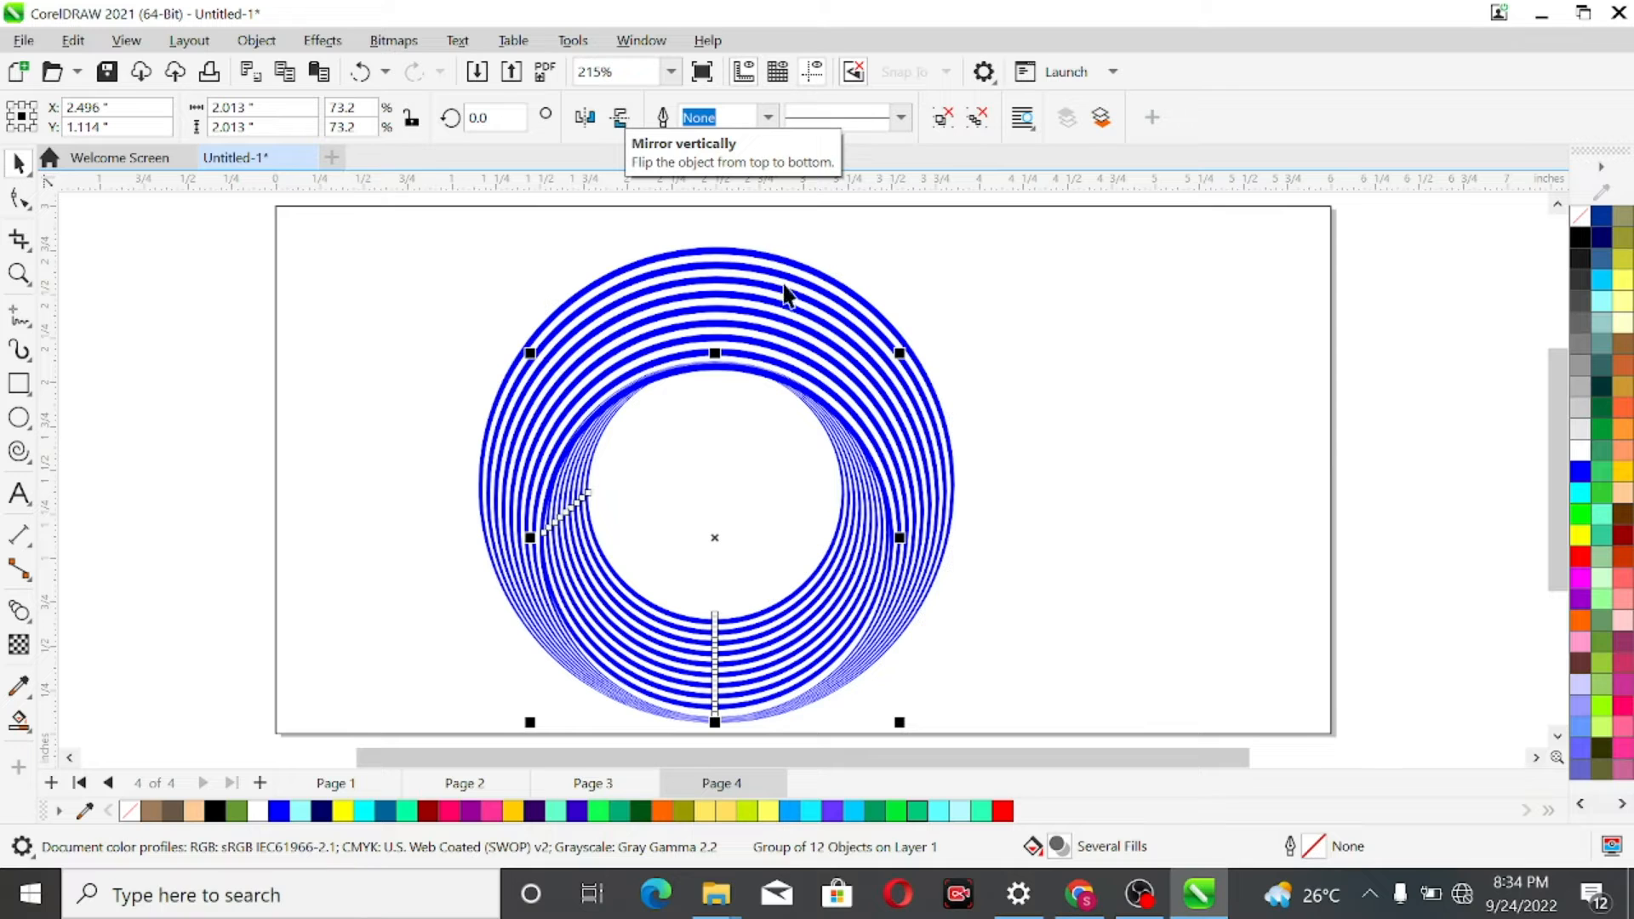
drag(716, 536, 716, 542)
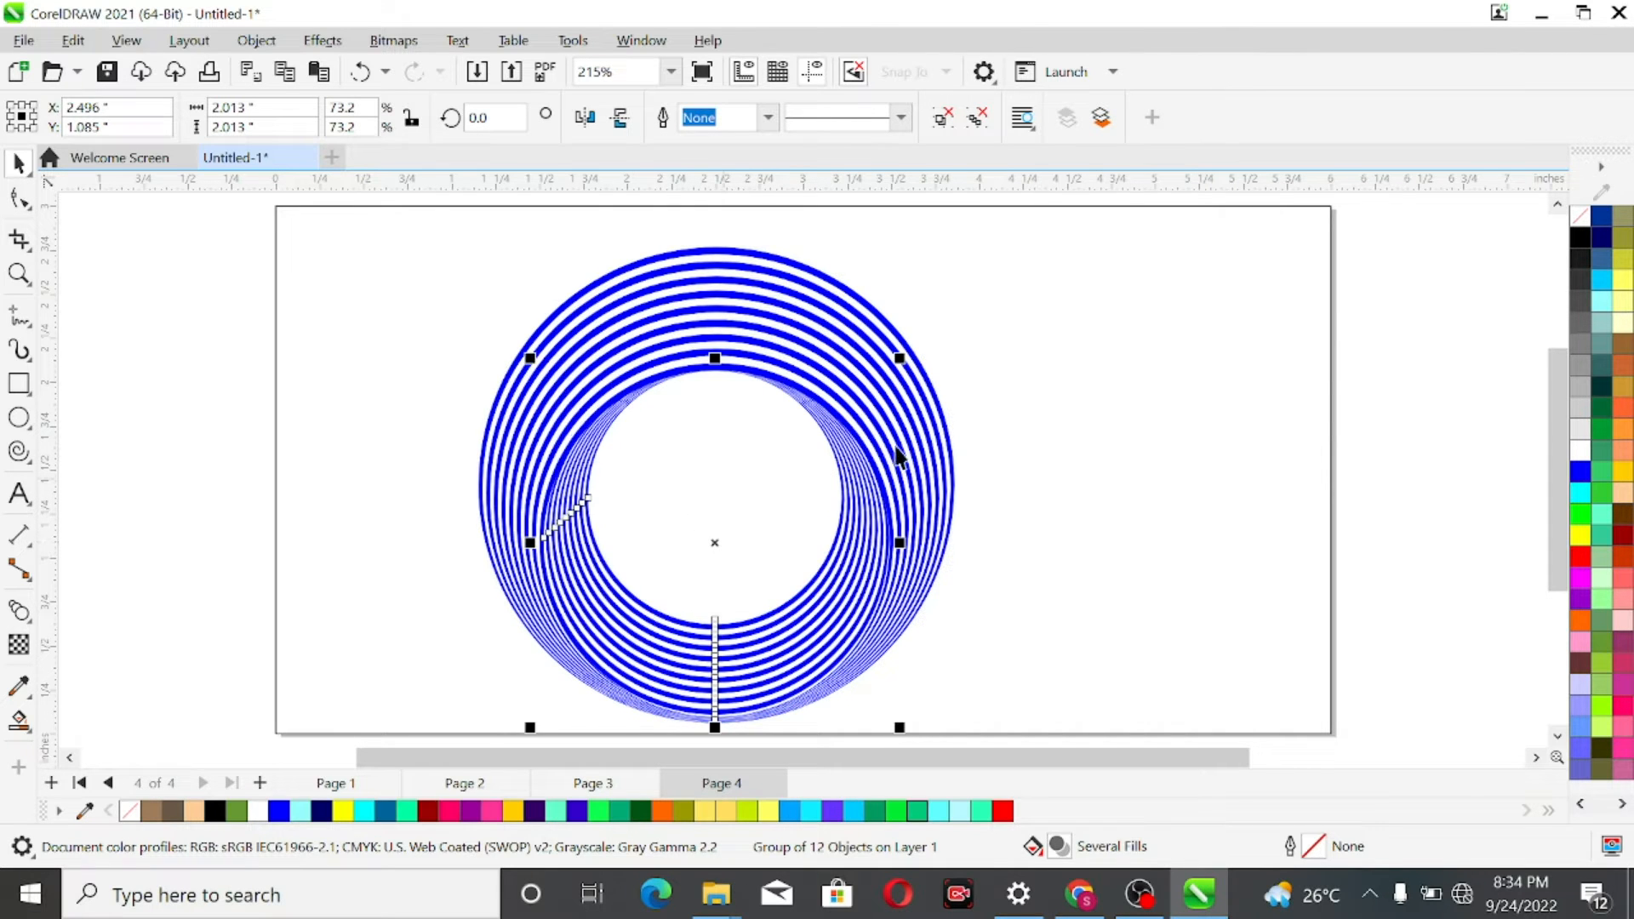
key(Down)
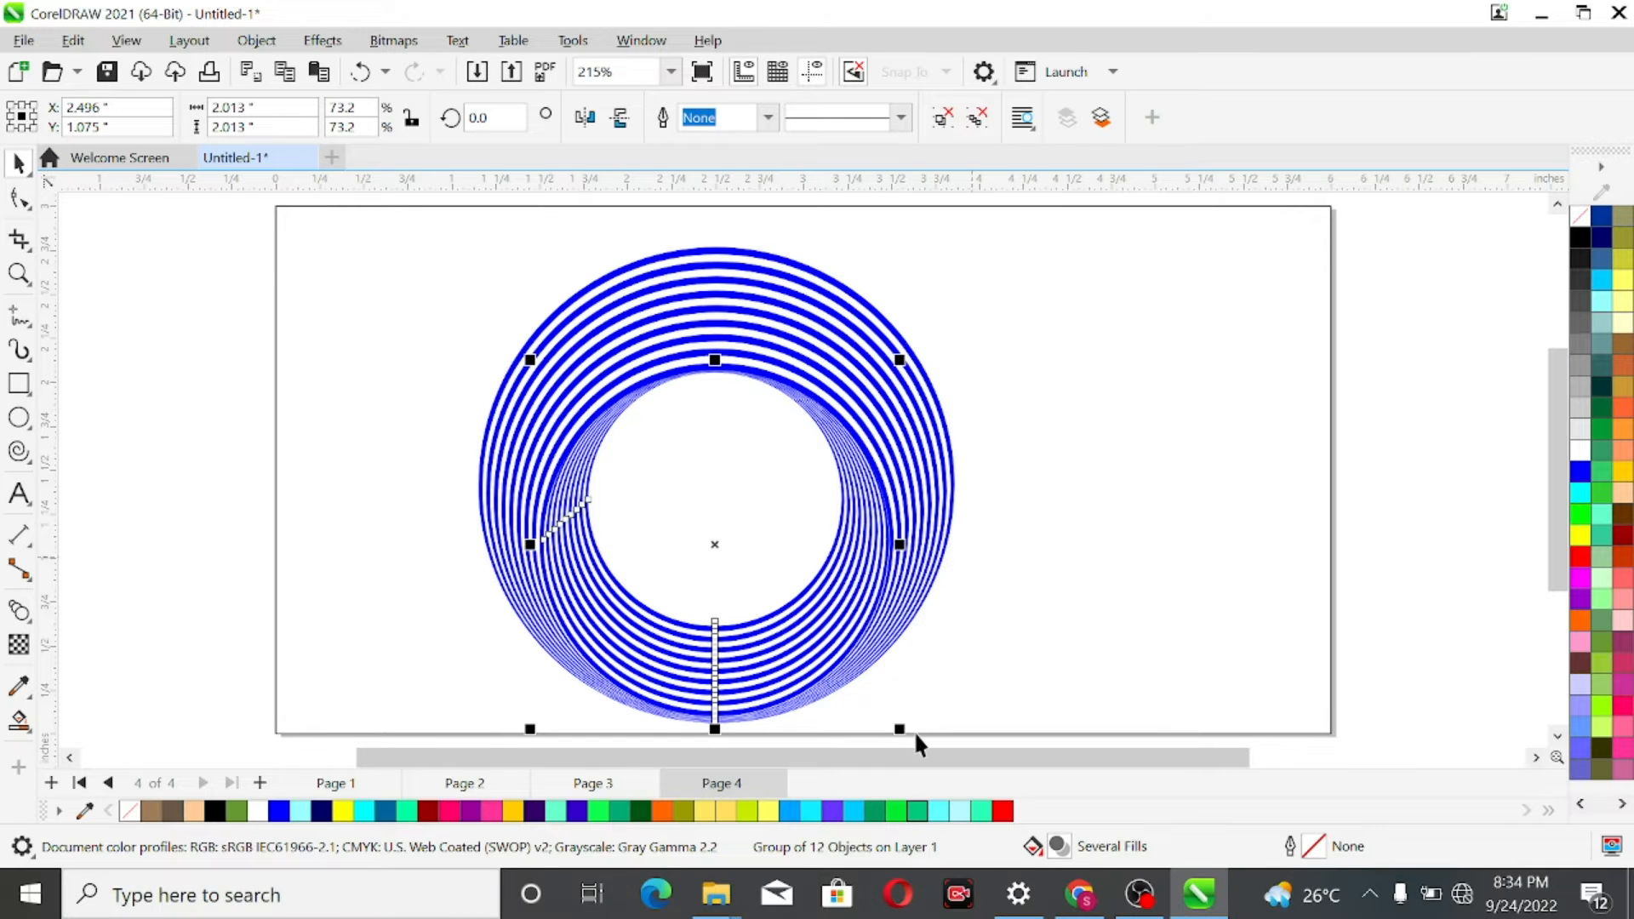
Resize the mirrored ring group to about 1.968 inches wide and nudge it to X 2.506, Y 1.065 inches so it fits inside the outer rings.
drag(900, 729, 902, 722)
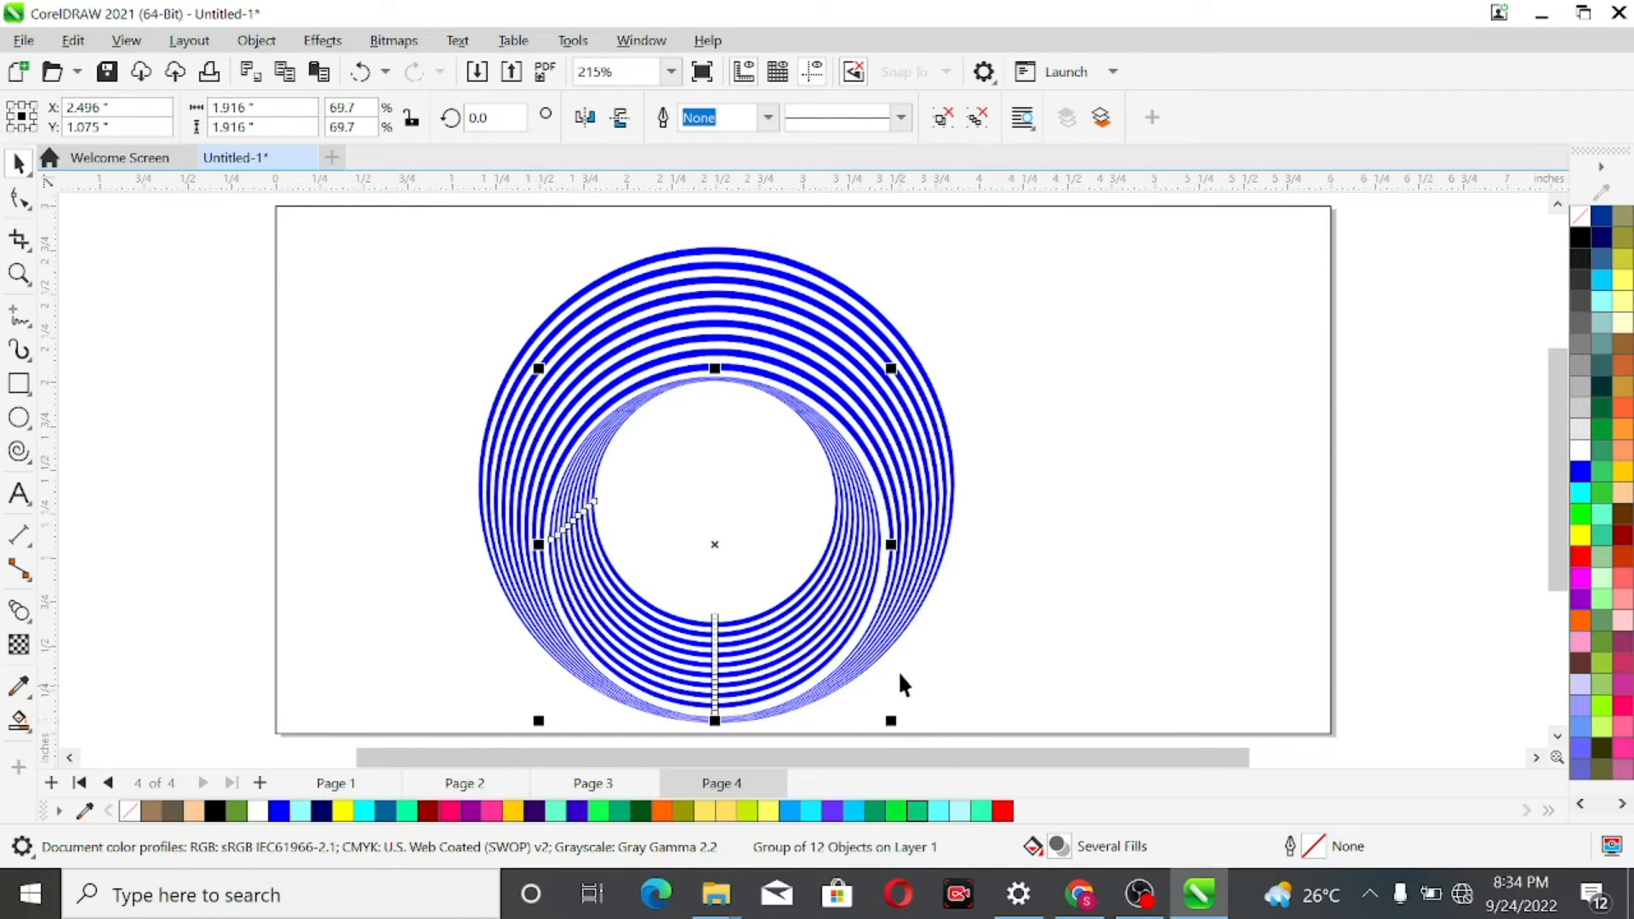
scroll(793, 467, up, 1)
scroll(793, 467, up, 1)
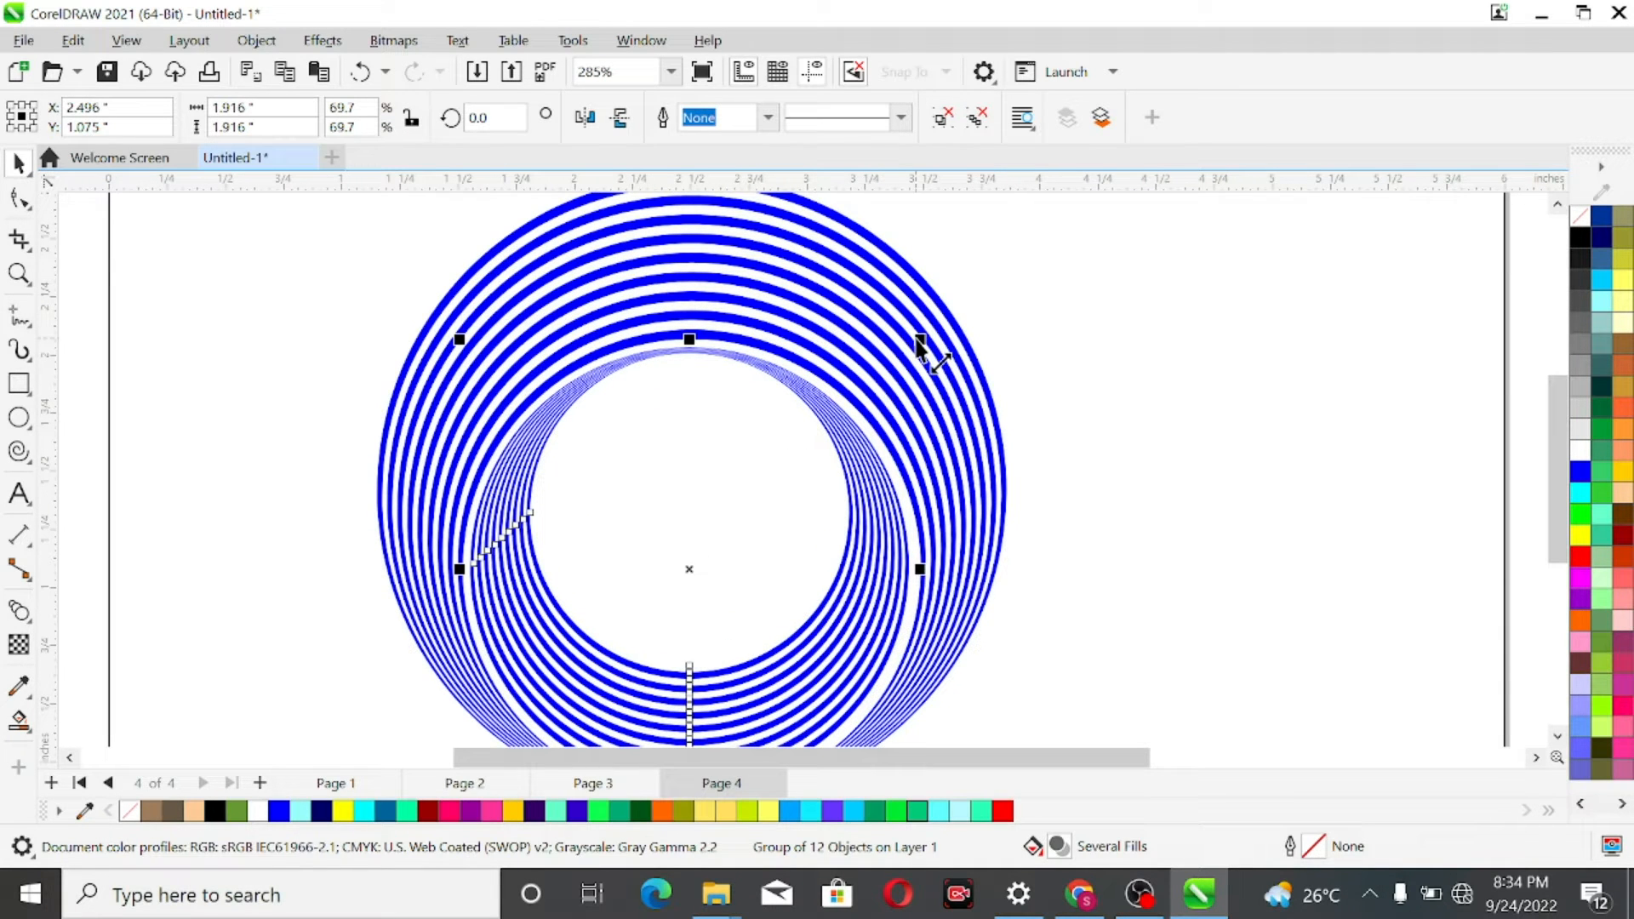
drag(917, 337, 917, 337)
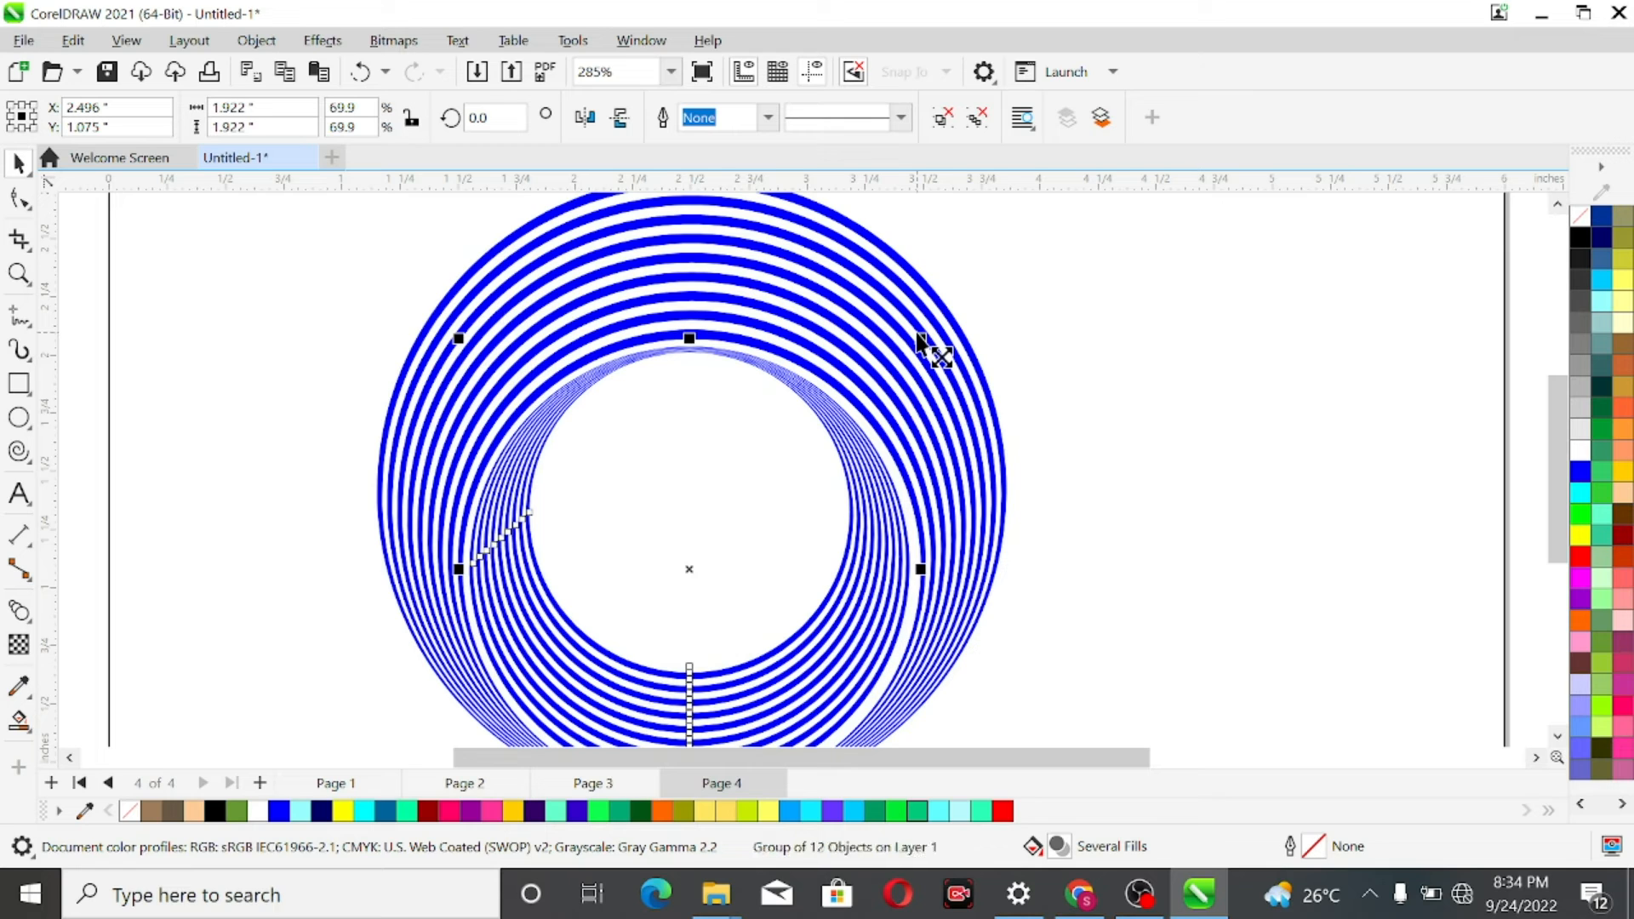
key(Right)
key(Right)
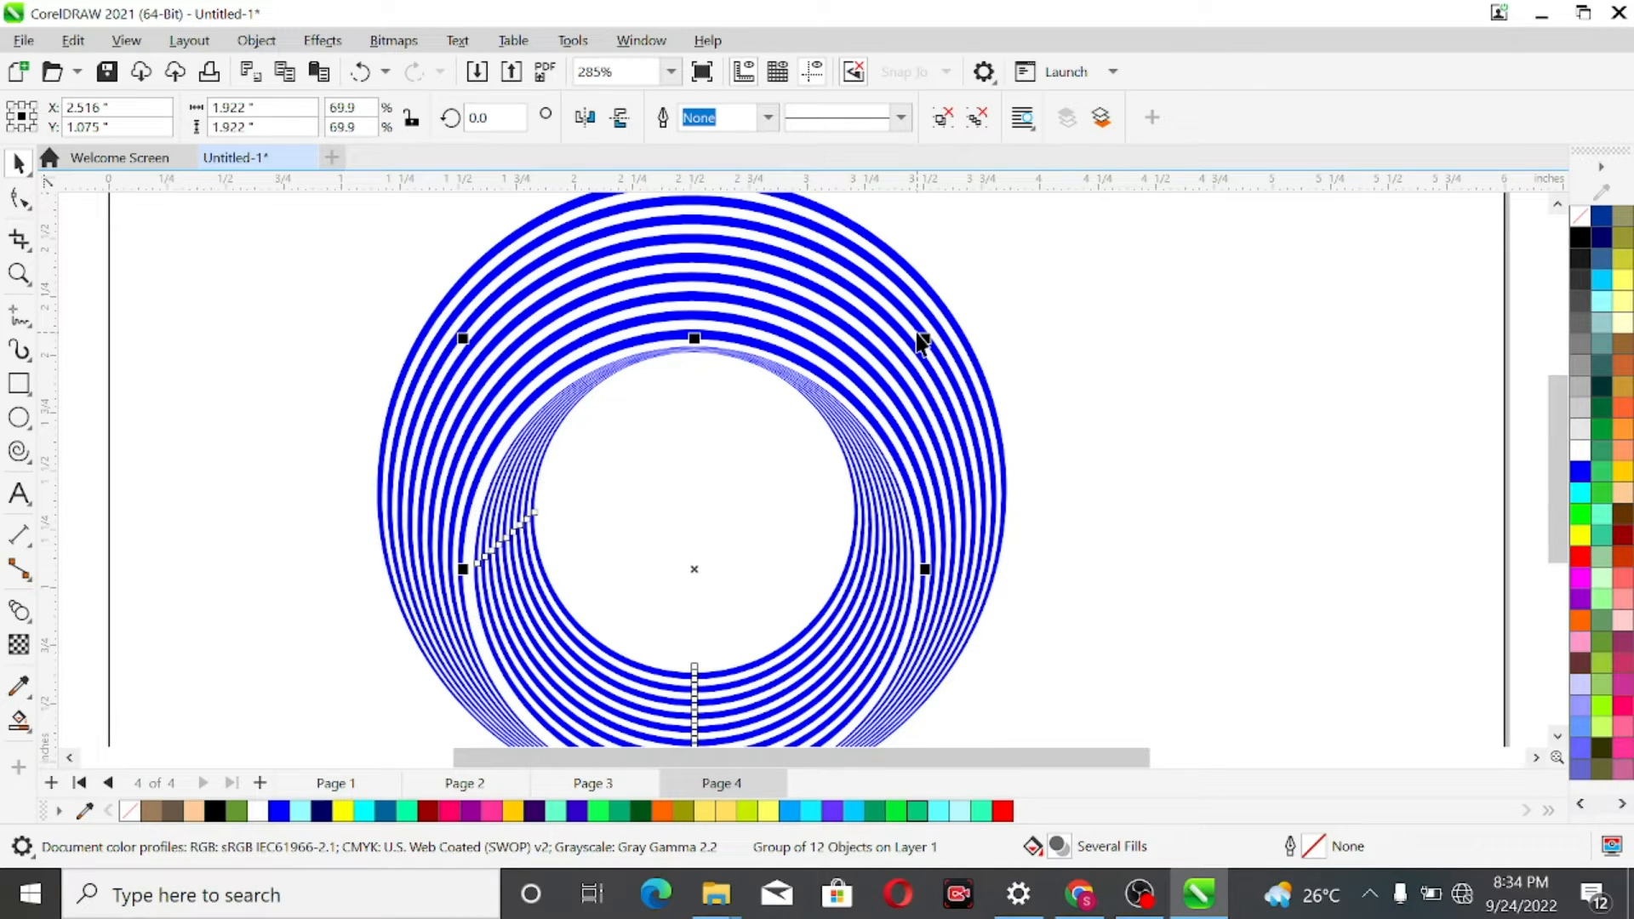
key(Down)
key(Left)
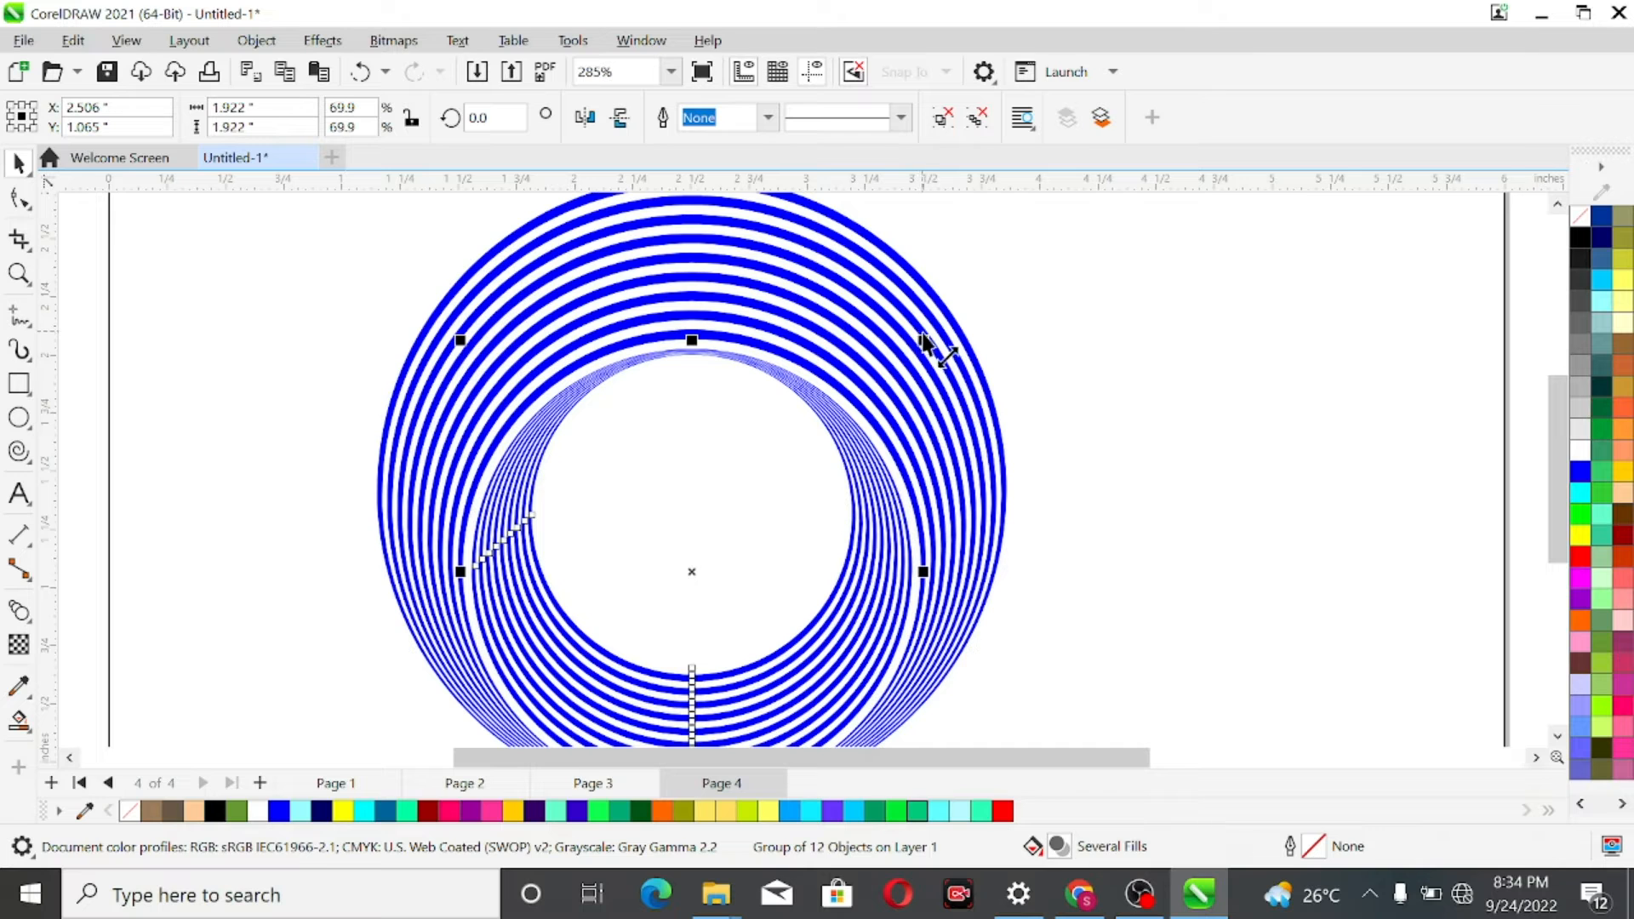
drag(925, 343, 927, 335)
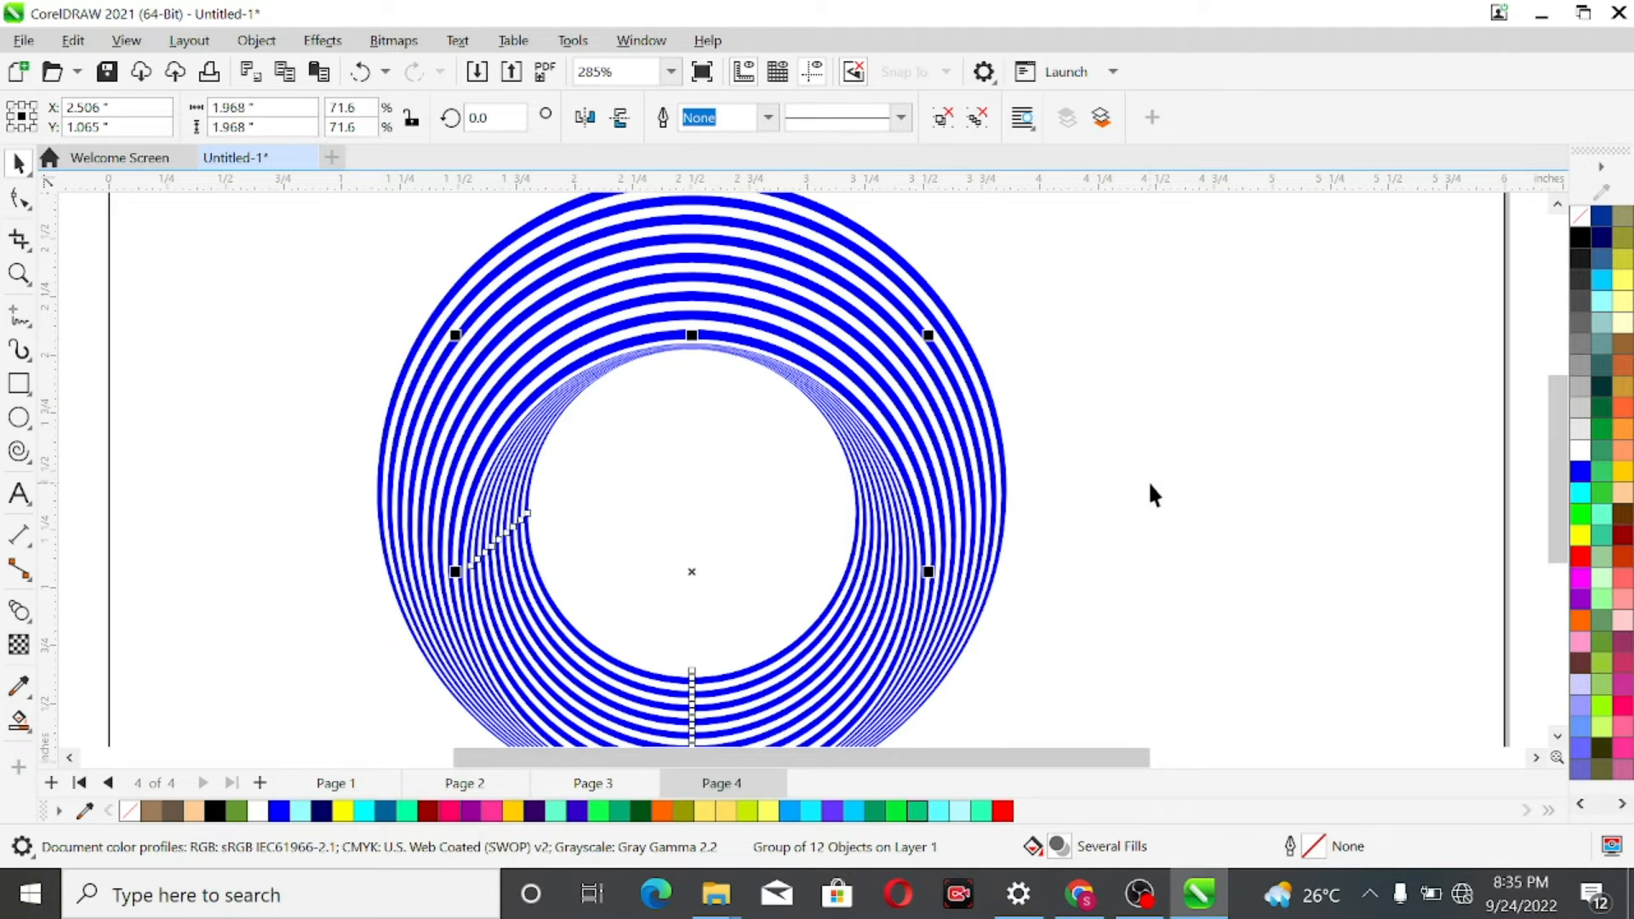
Make a smaller copy of the mirrored ring group, about 1.452 inches wide, move it up inside the inner rings, and flip it vertically.
scroll(1151, 486, down, 1)
drag(1558, 441, 1558, 456)
click(1215, 366)
click(848, 626)
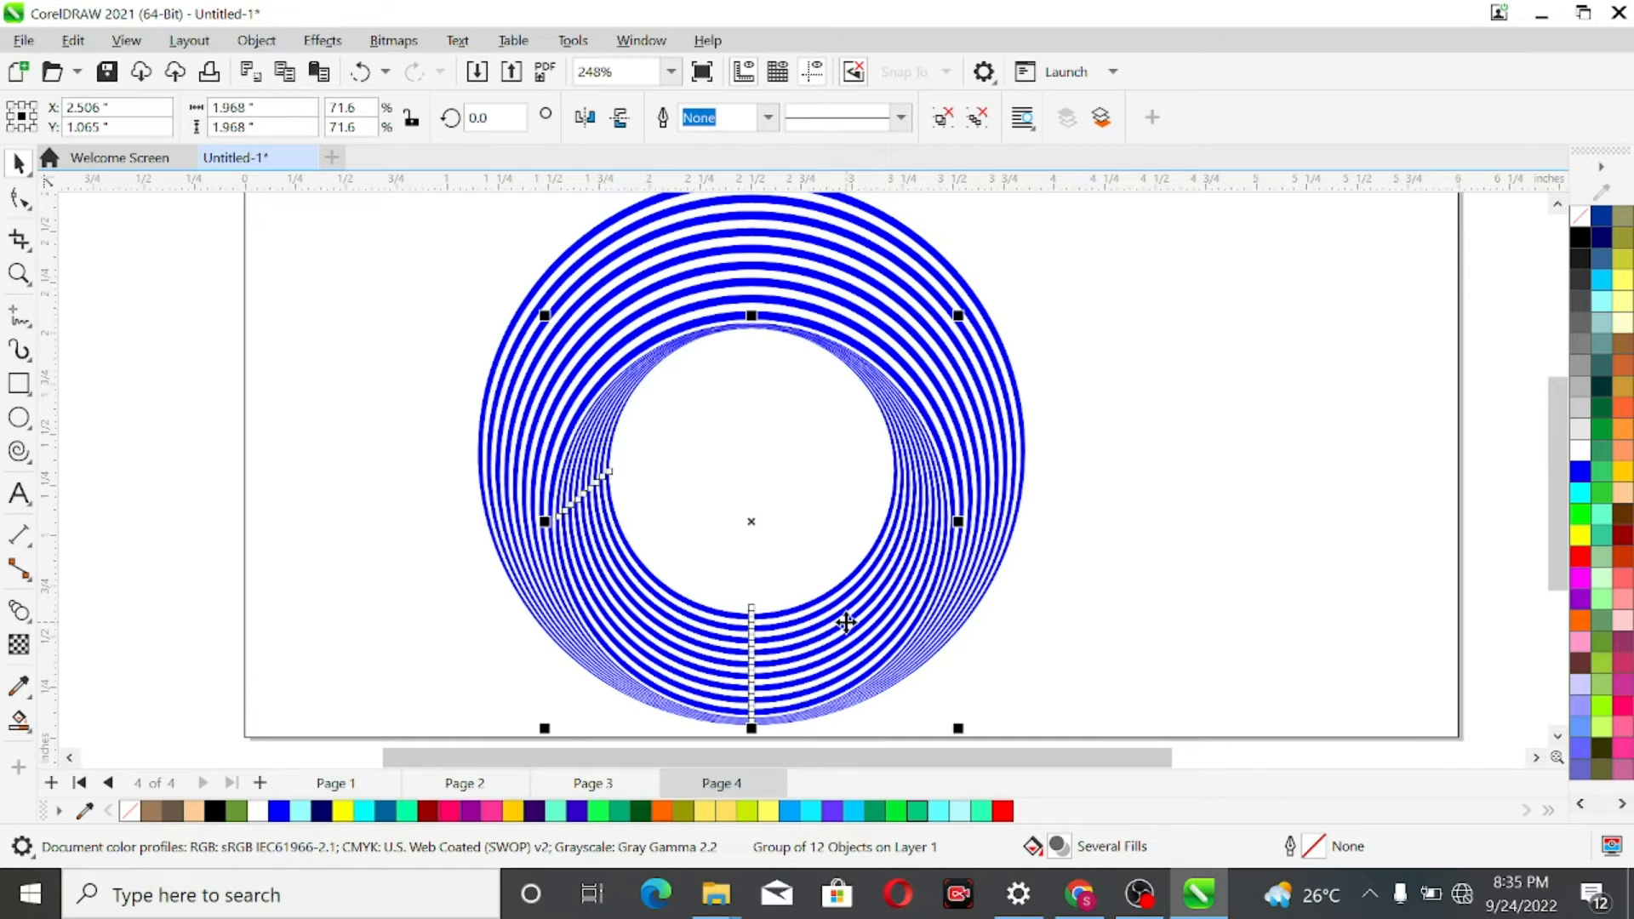
click(953, 721)
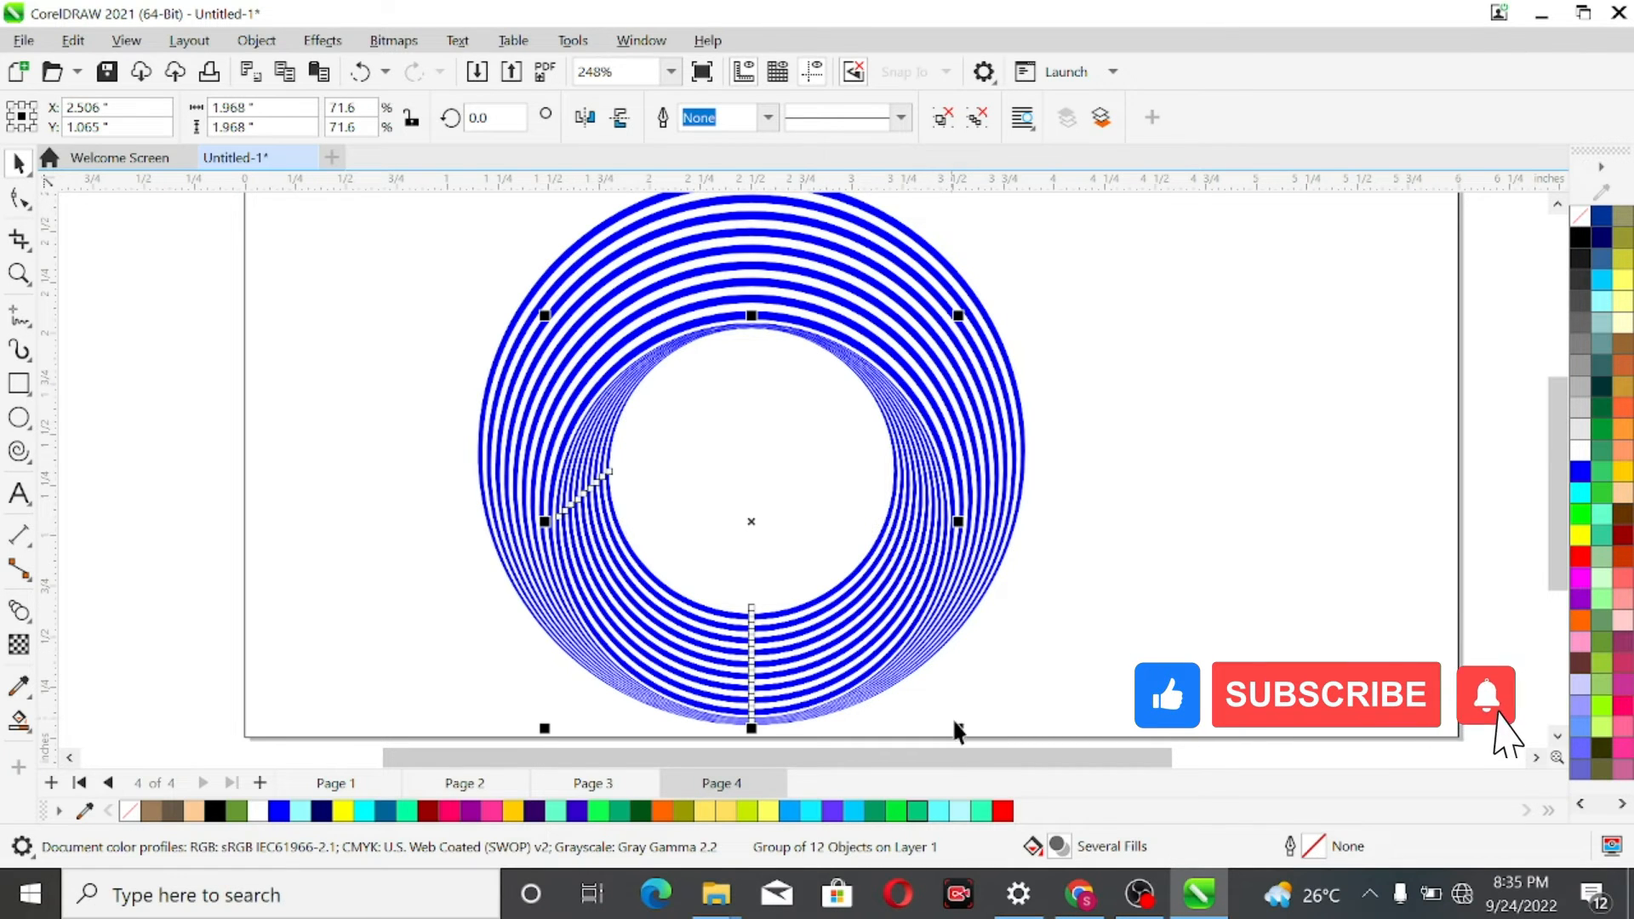
drag(958, 728, 930, 681)
drag(746, 500, 744, 476)
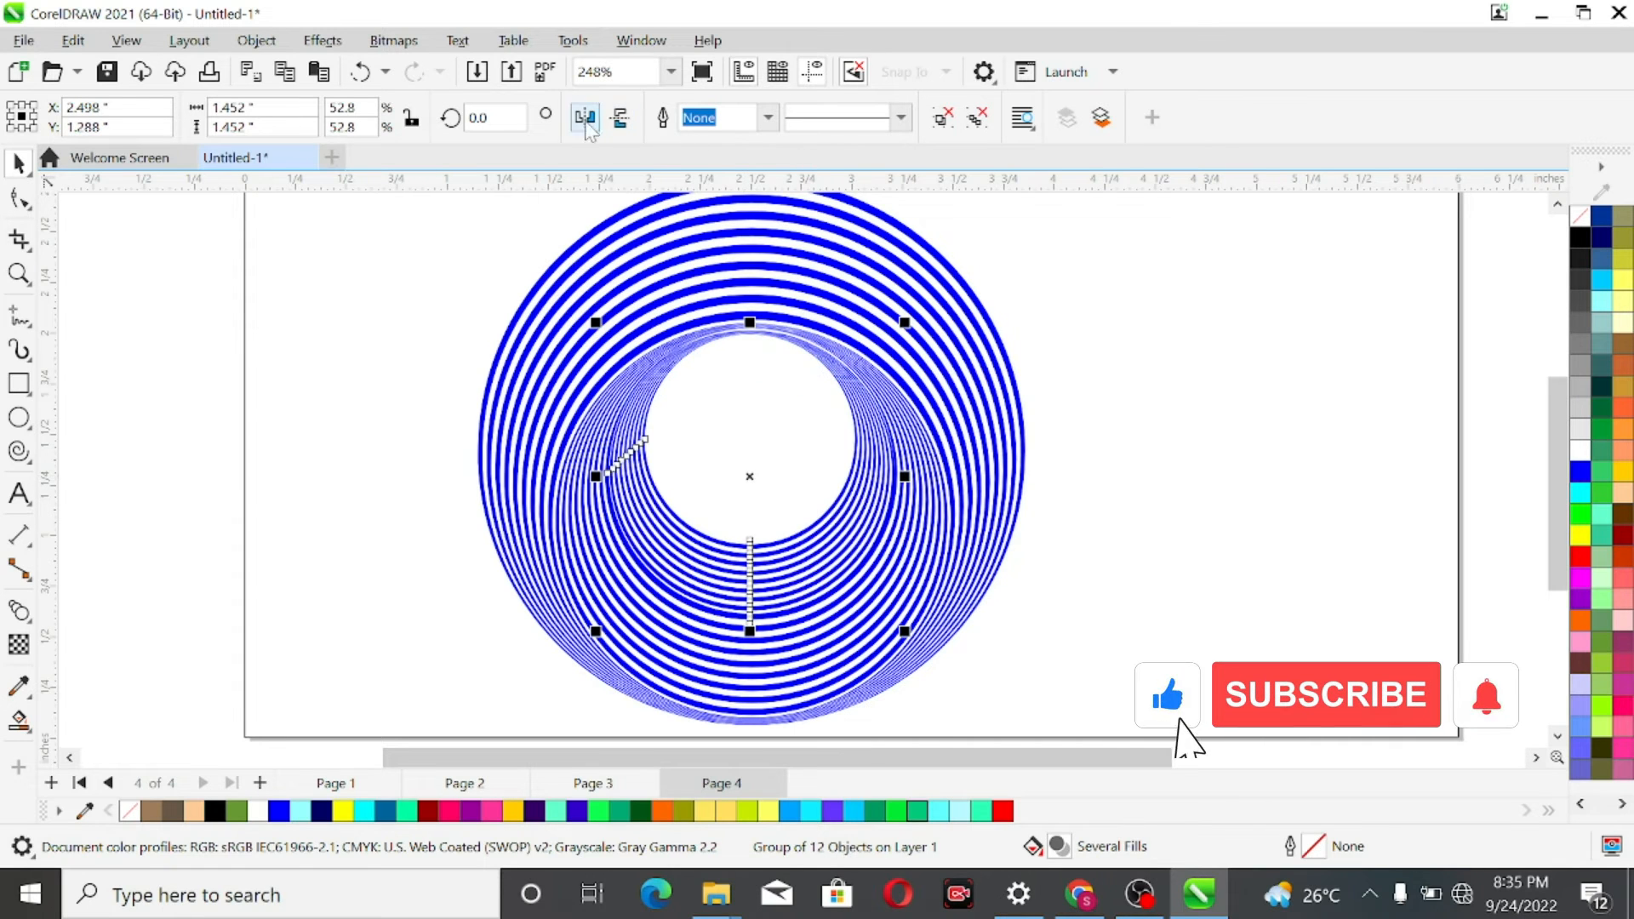
click(621, 117)
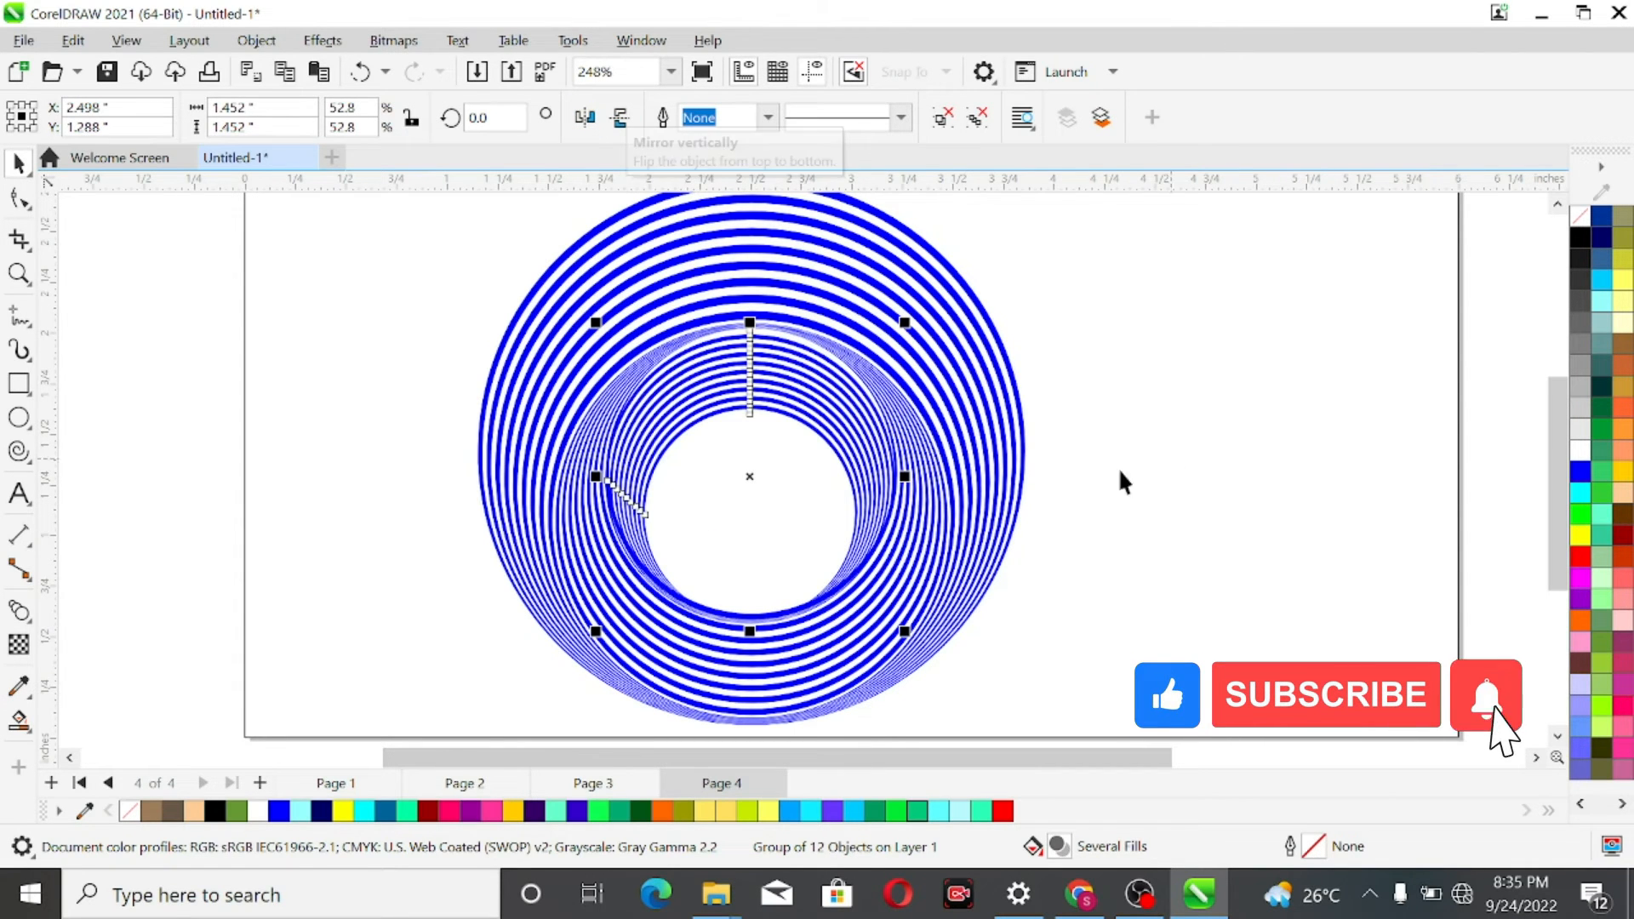
Scale the innermost ring group to about 1.407 inches wide and nudge it to X 2.508, Y 1.328 inches, leaving it deselected.
scroll(822, 450, up, 1)
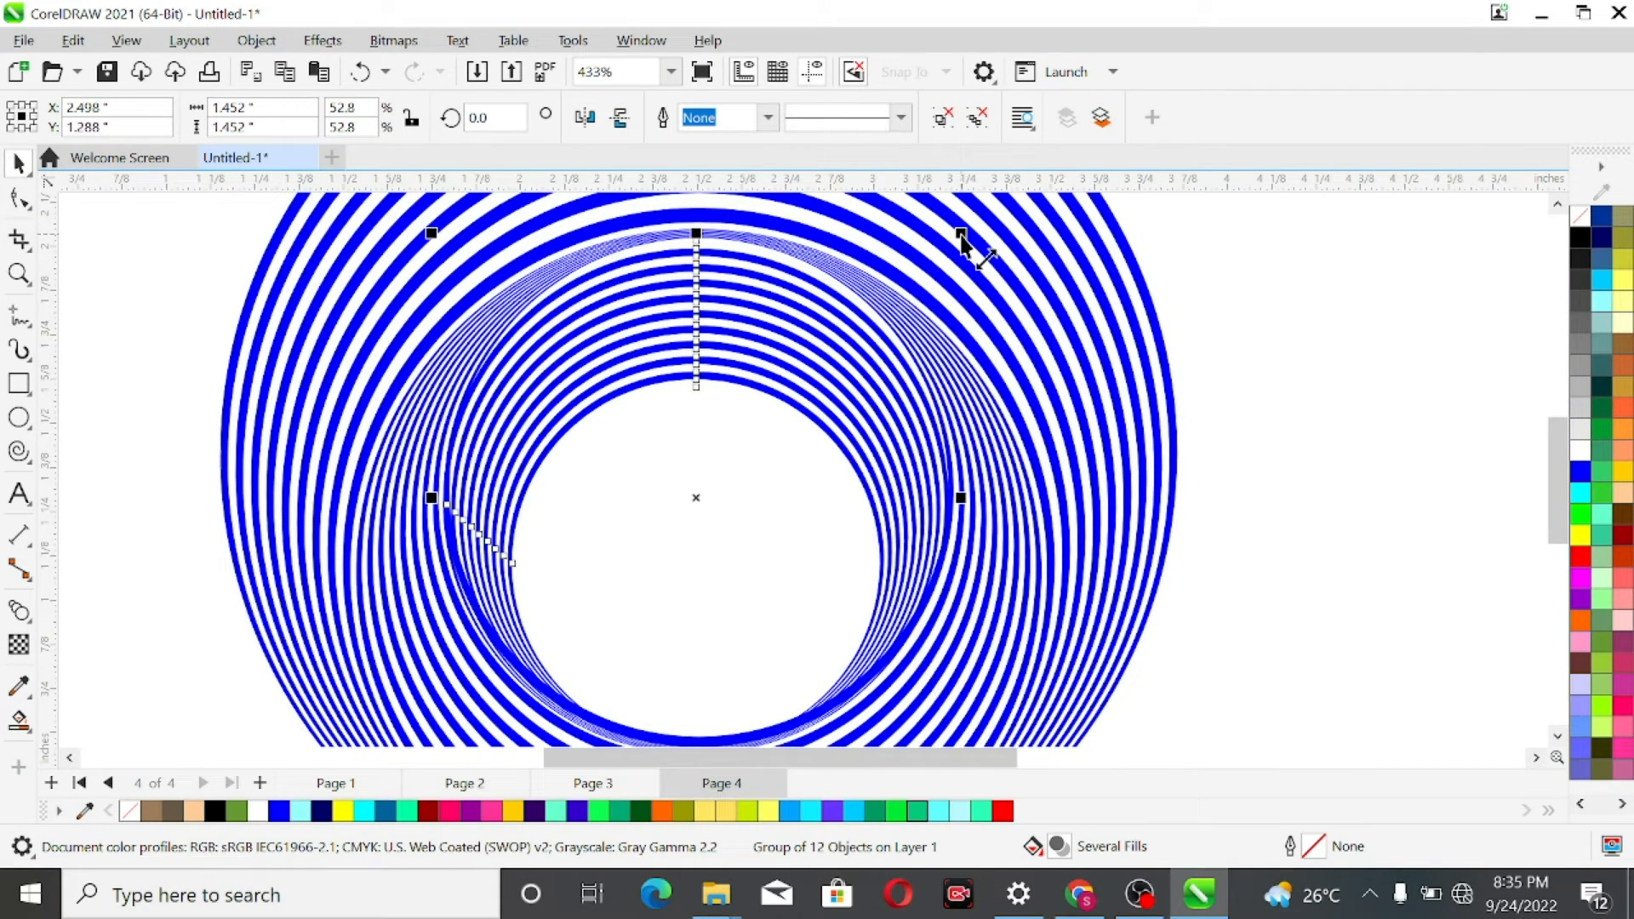
key(Up)
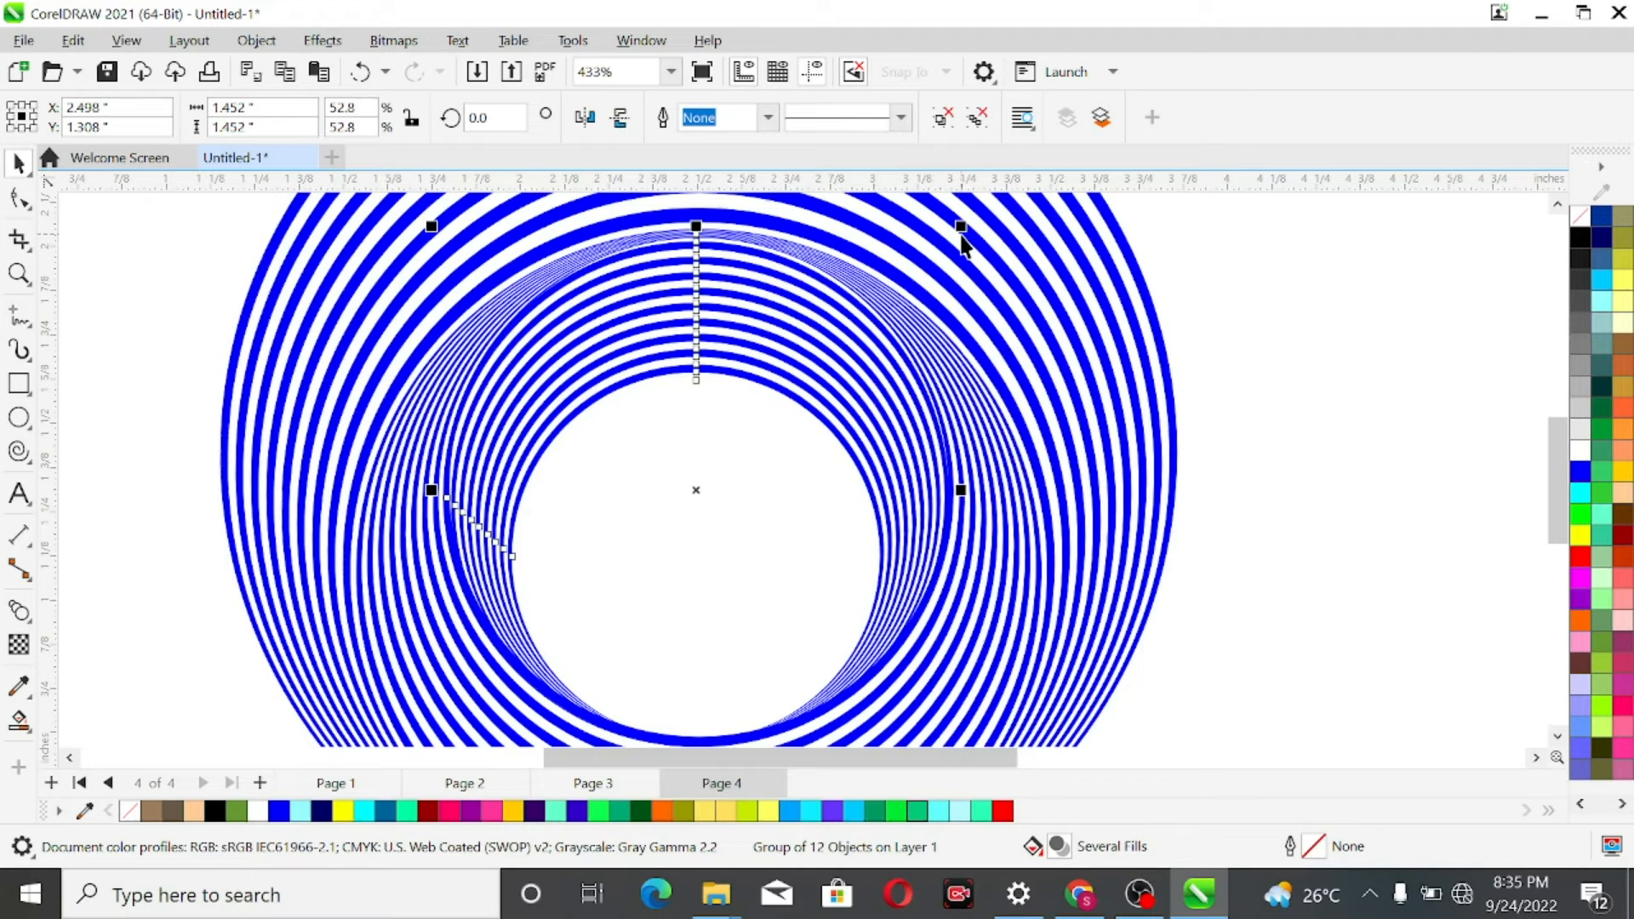
drag(957, 229, 957, 240)
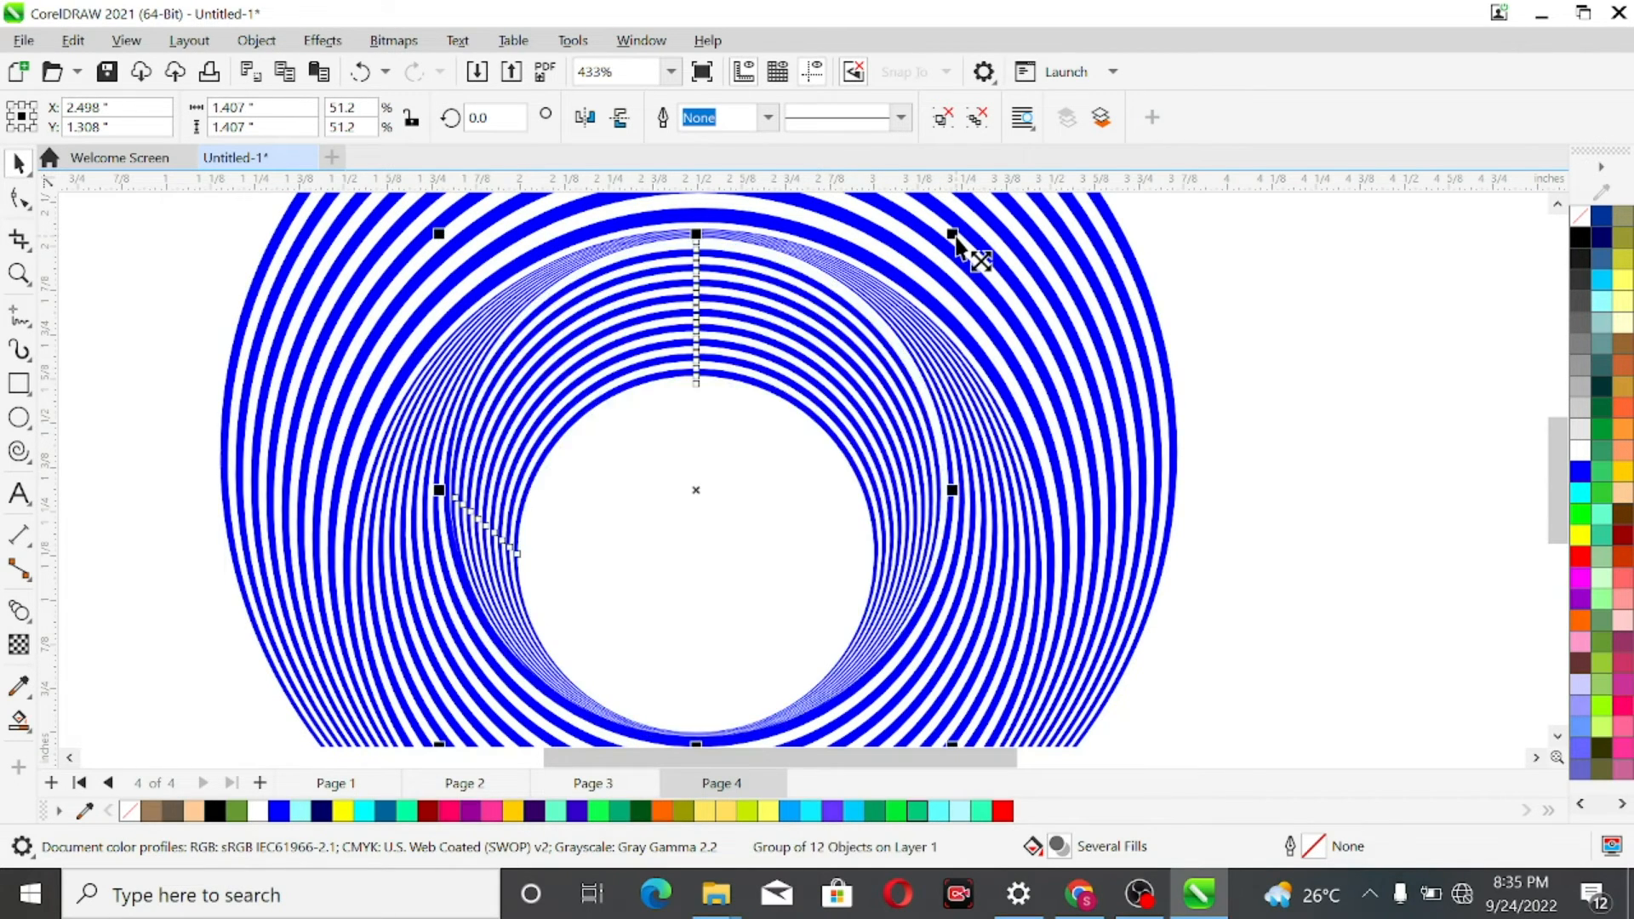
key(Up)
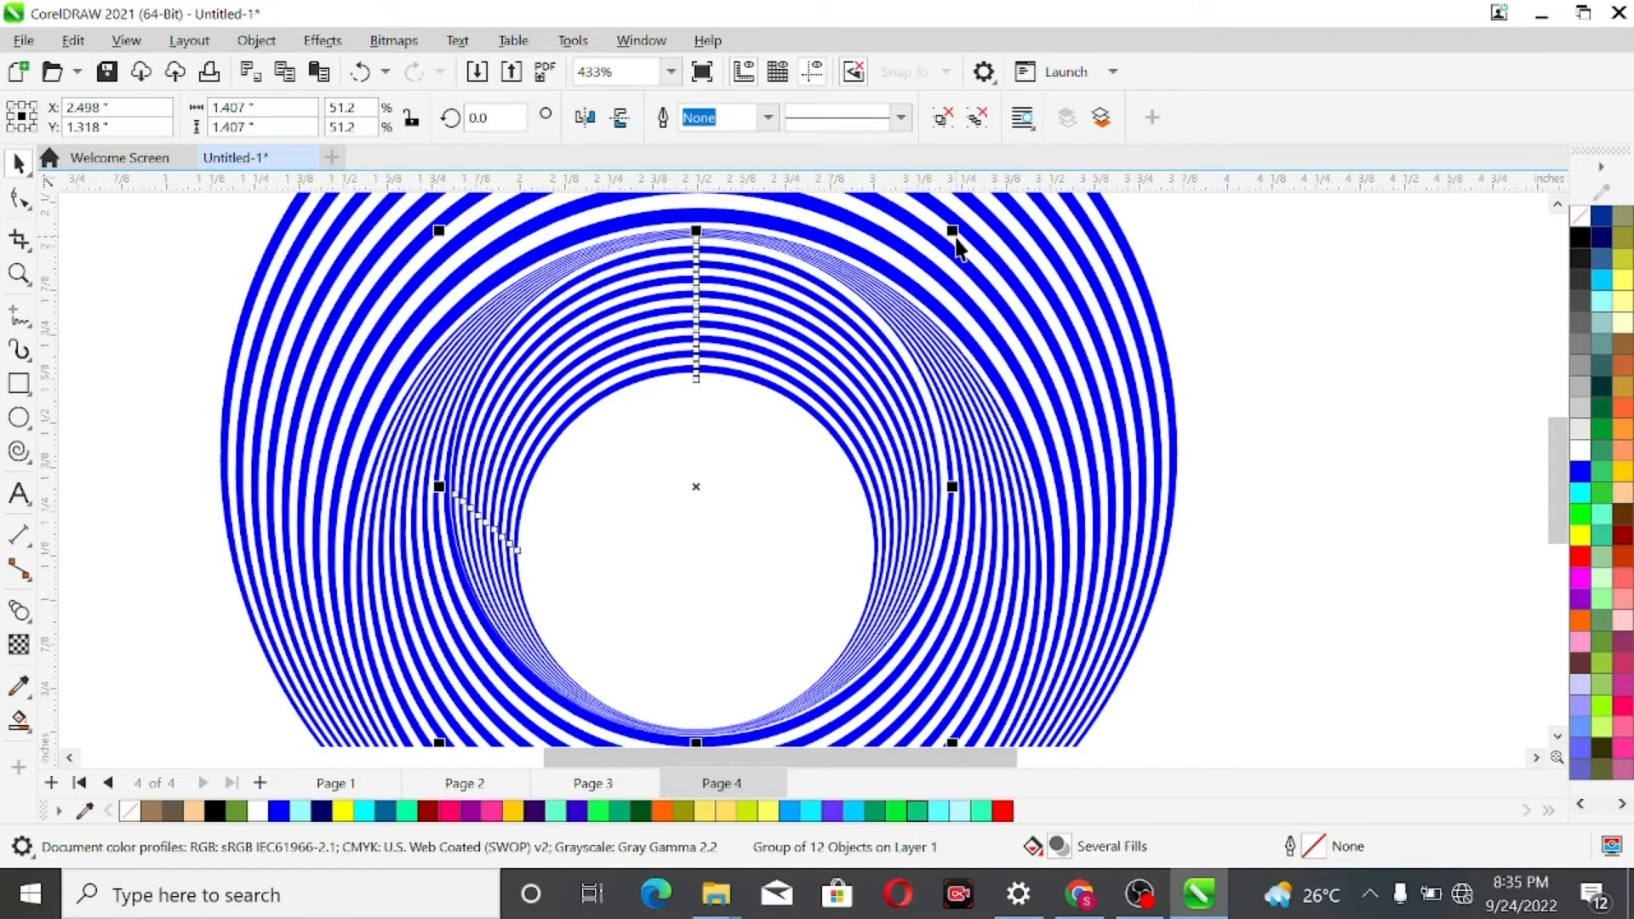
key(Right)
key(Up)
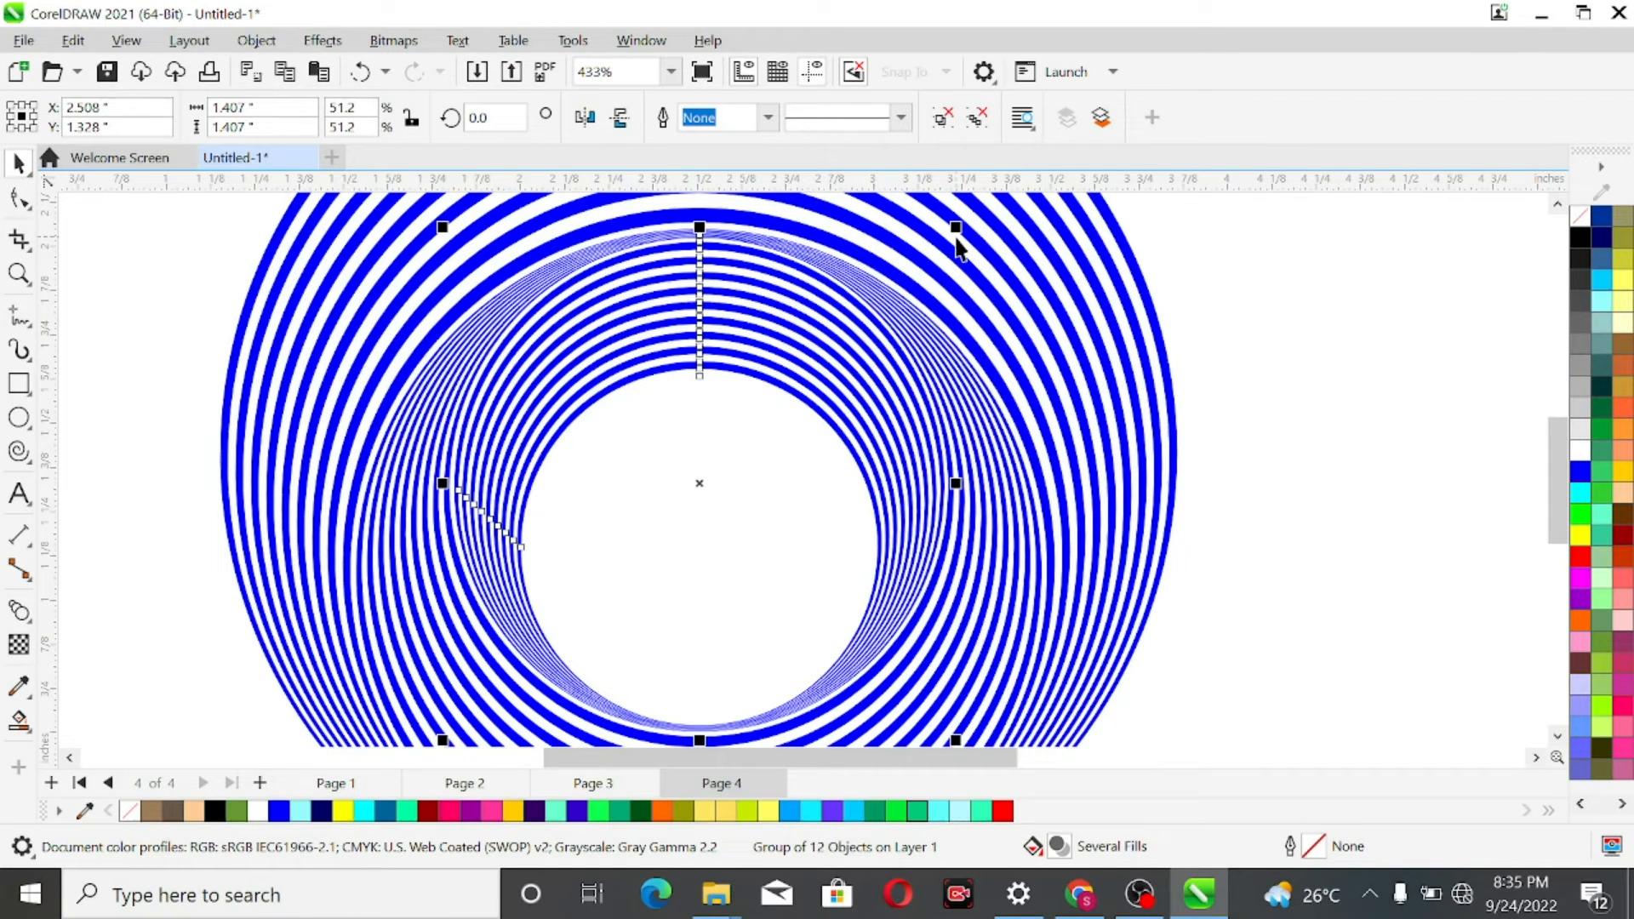
scroll(1309, 439, down, 1)
click(1309, 440)
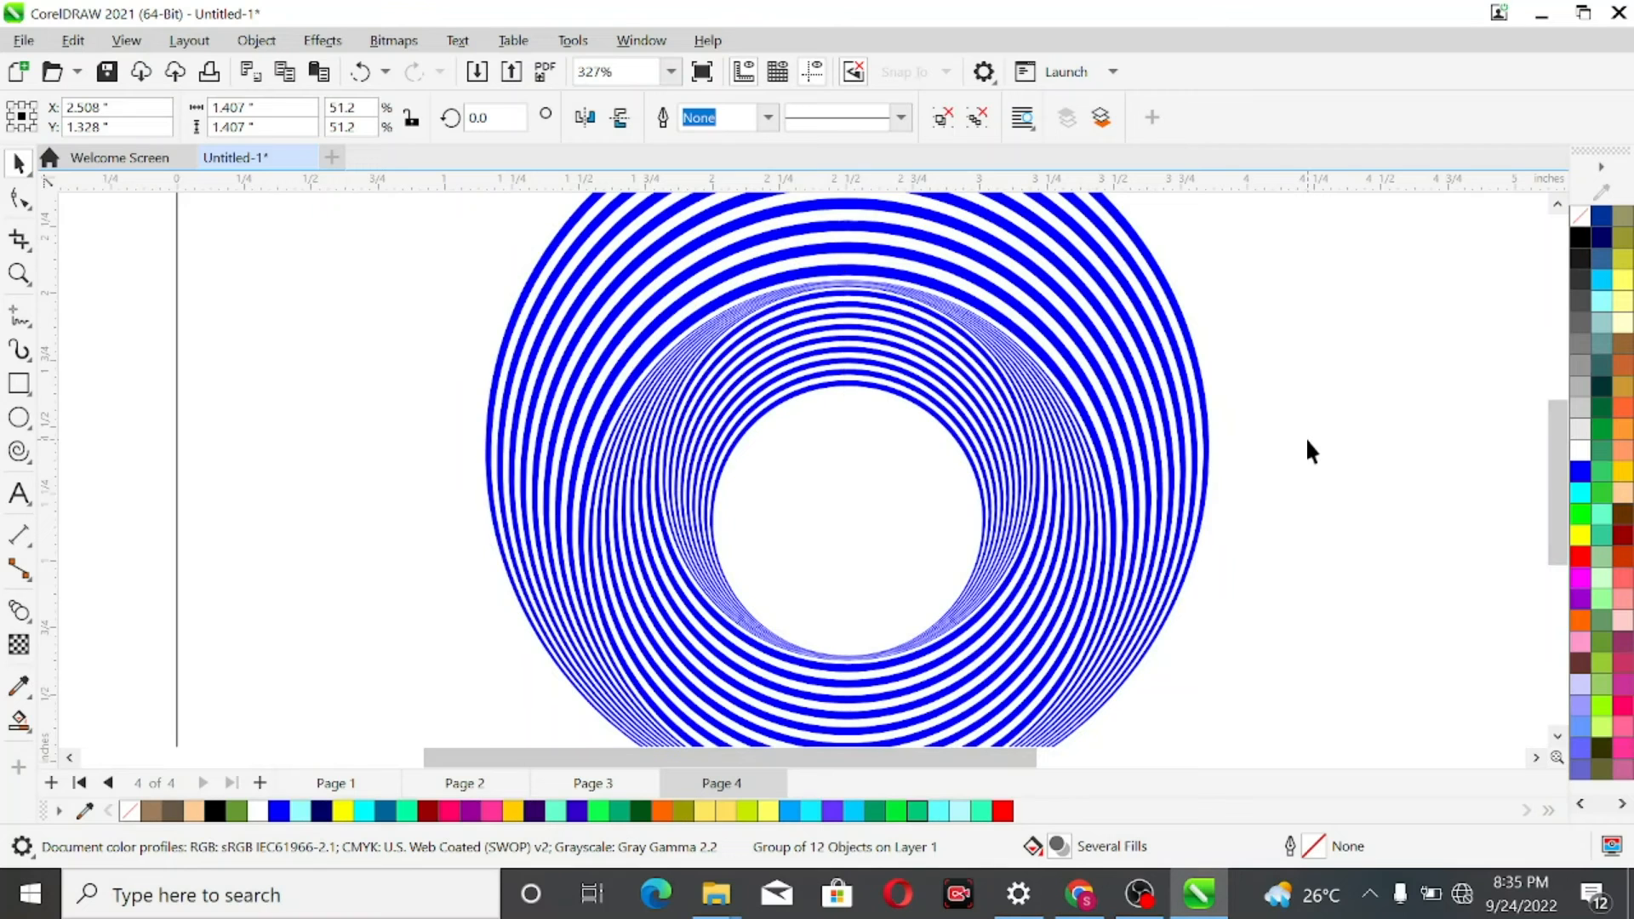
Select the innermost ring group and mirror it vertically.
scroll(1313, 445, down, 2)
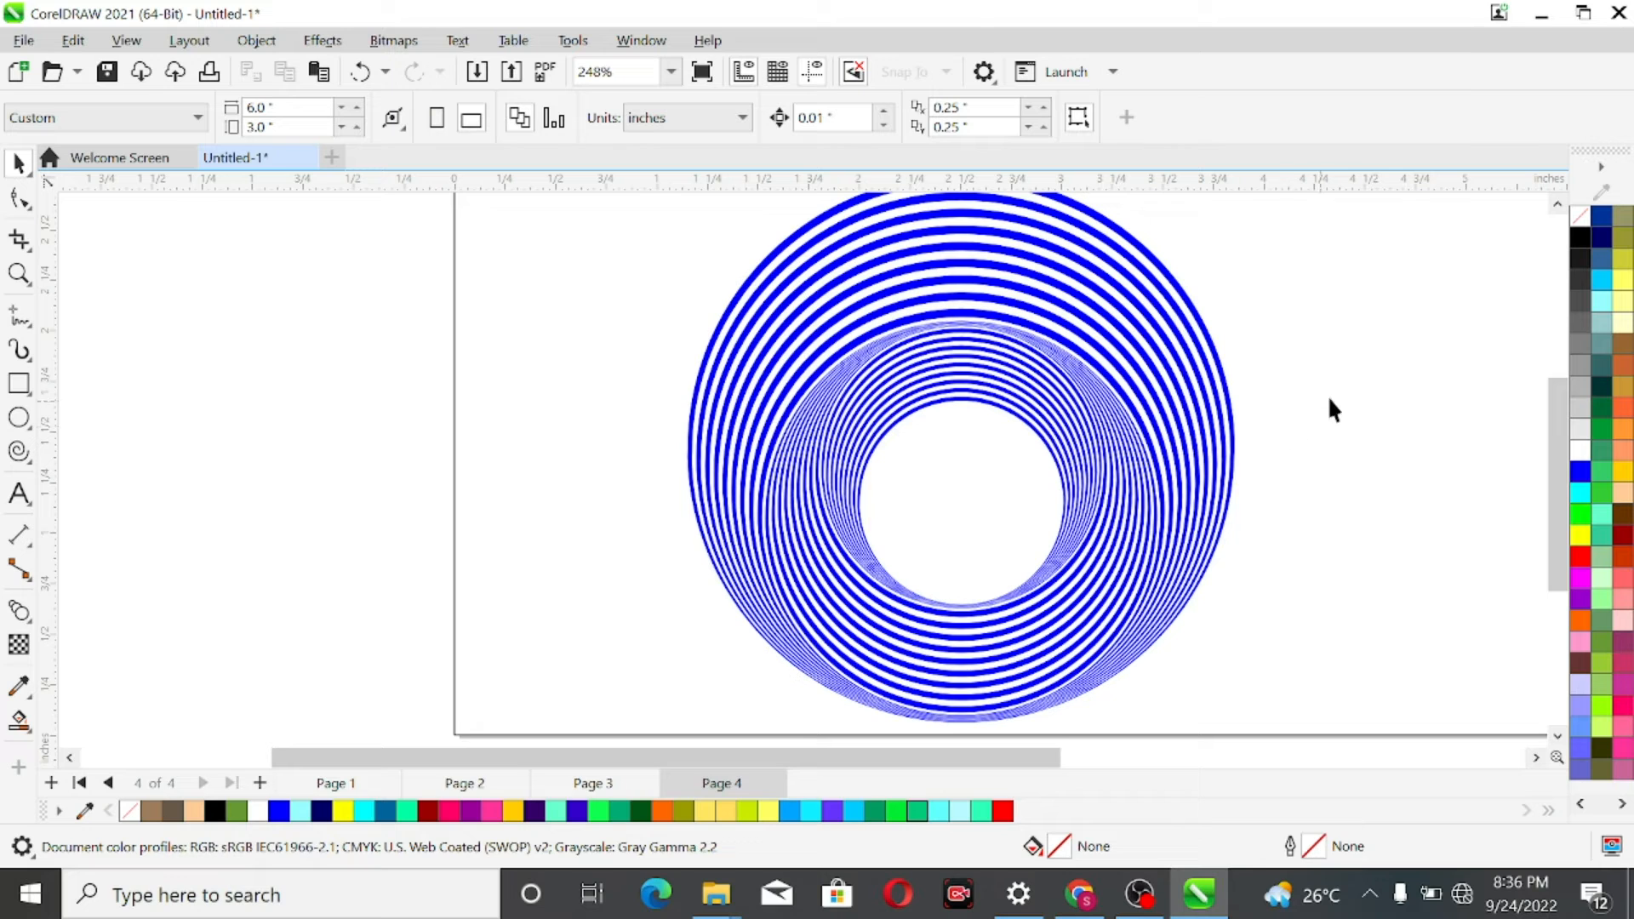
click(966, 404)
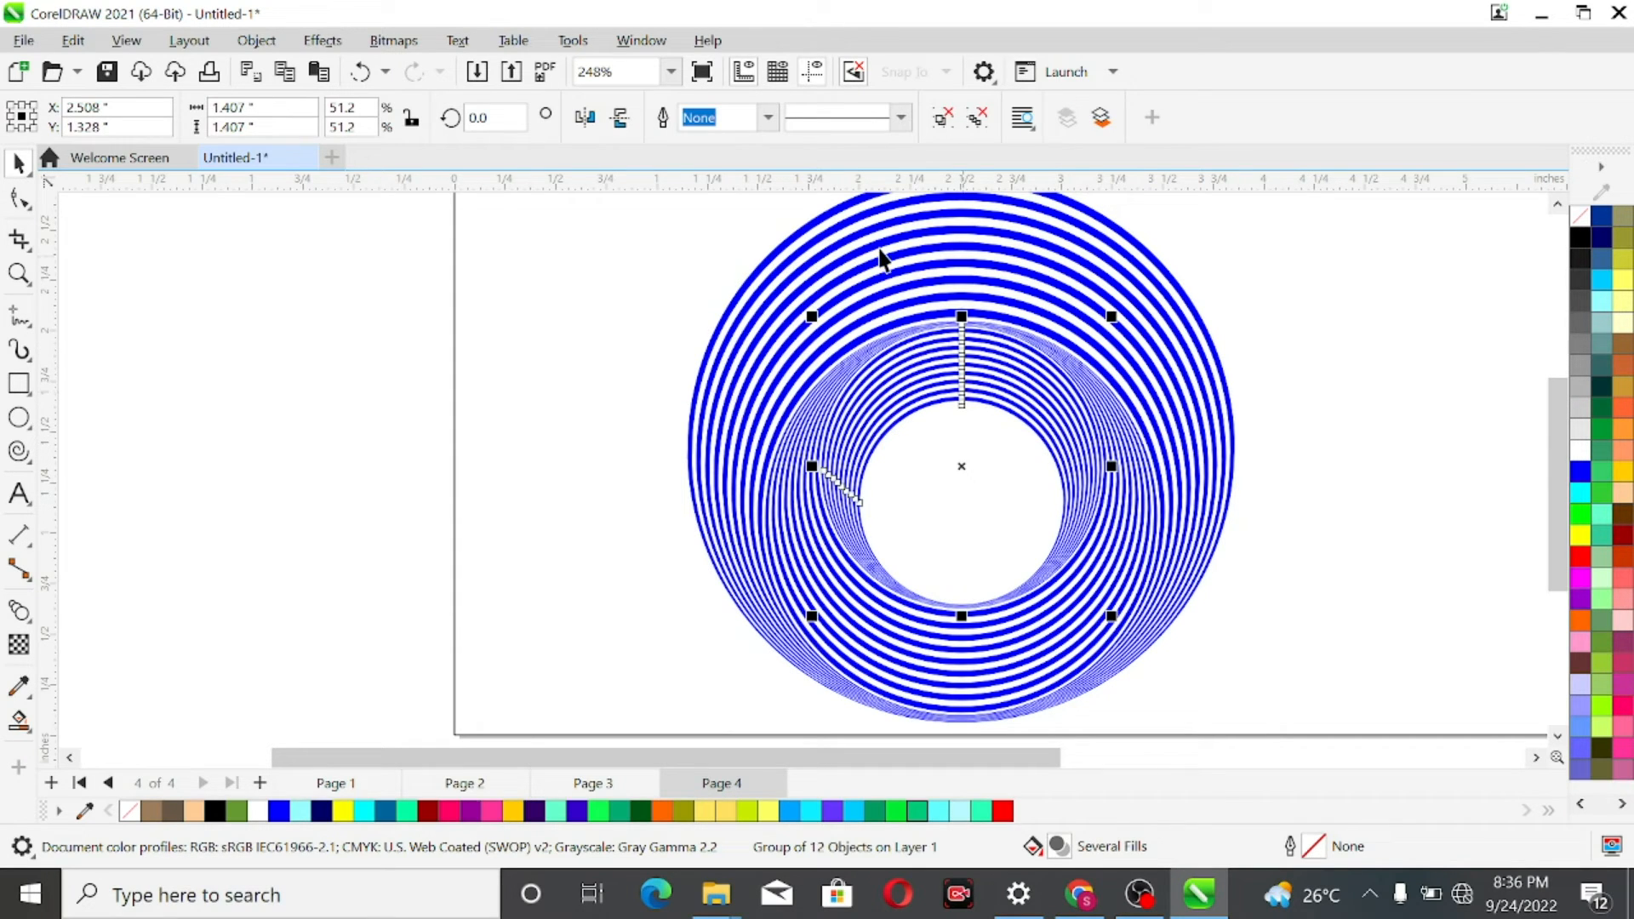
click(621, 117)
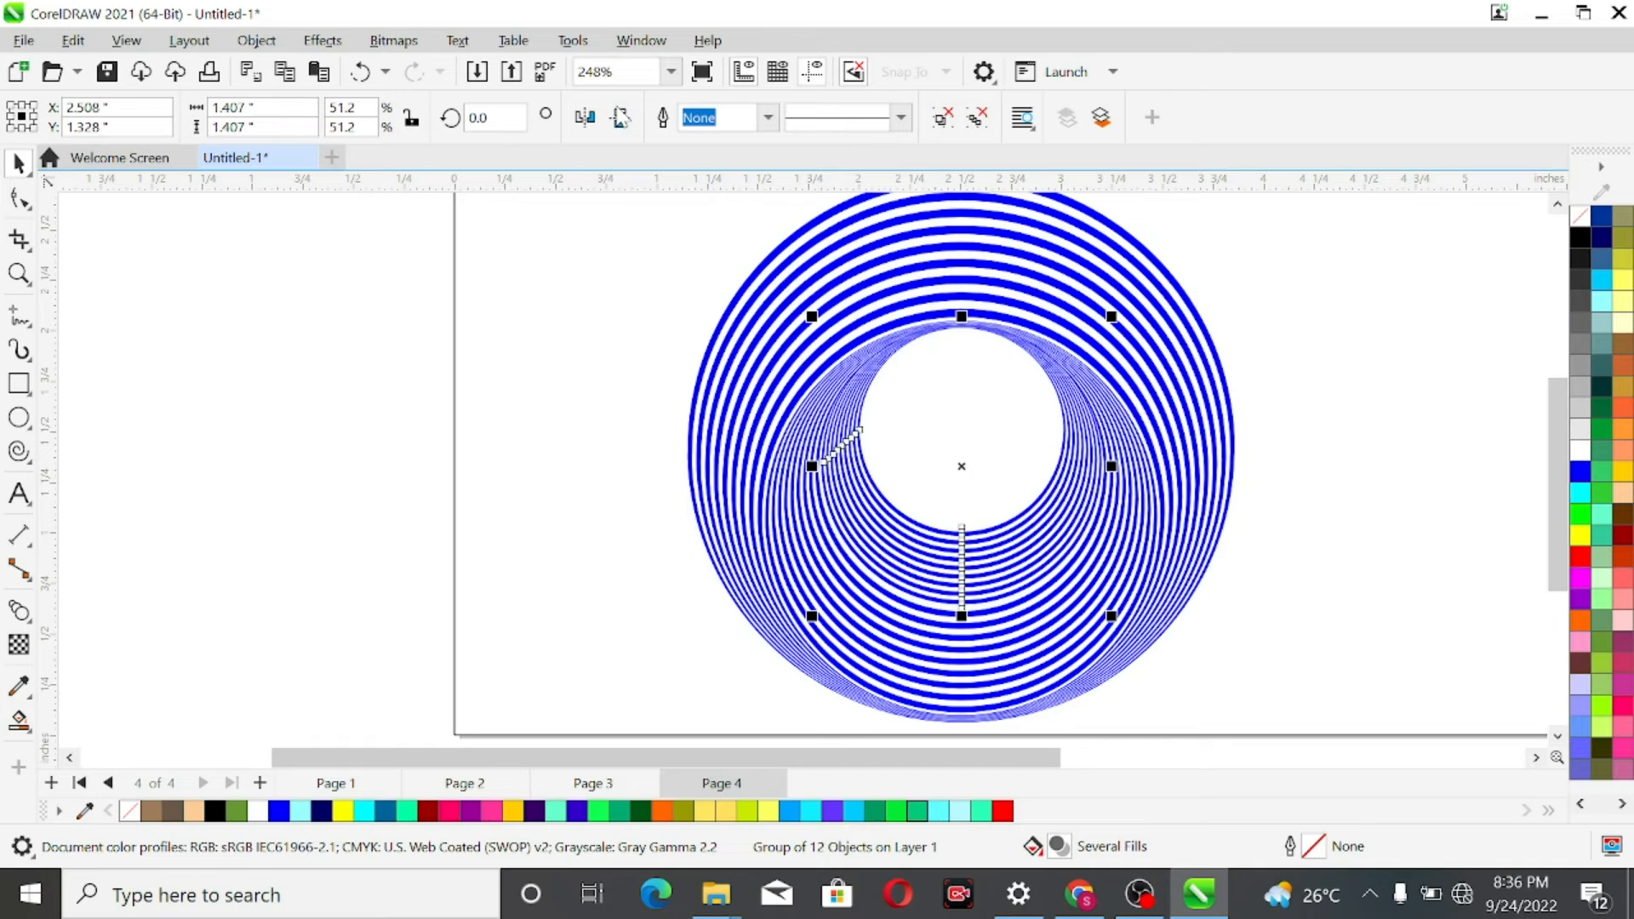
Mirror the innermost ring group vertically and overlay a vertically flipped copy of it in place.
click(623, 127)
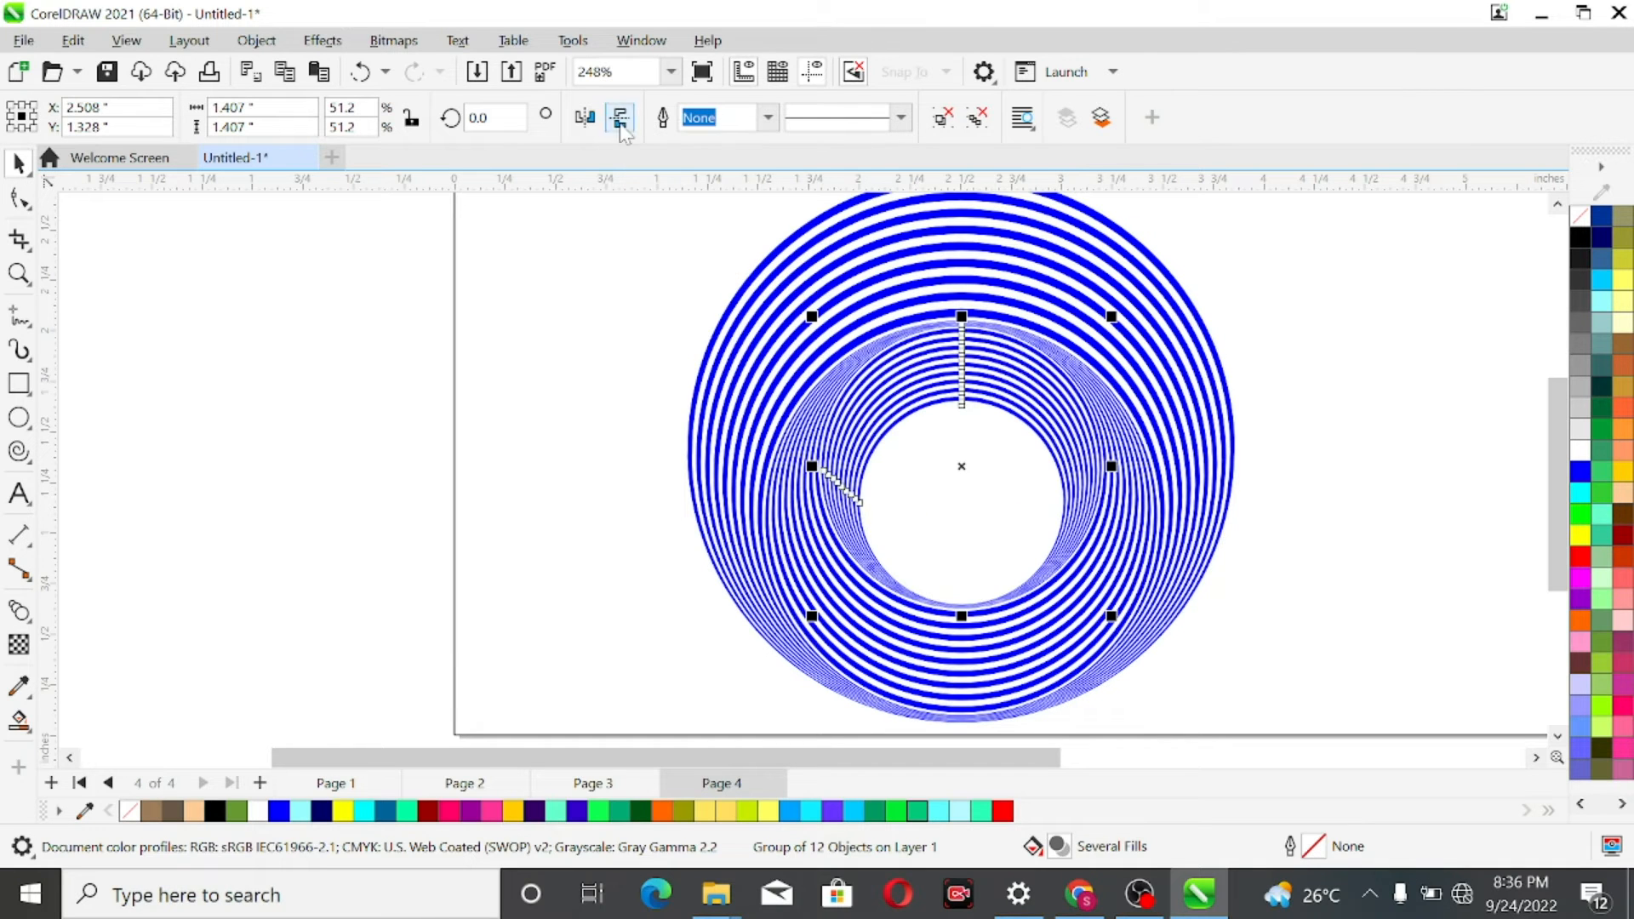
click(595, 274)
click(943, 372)
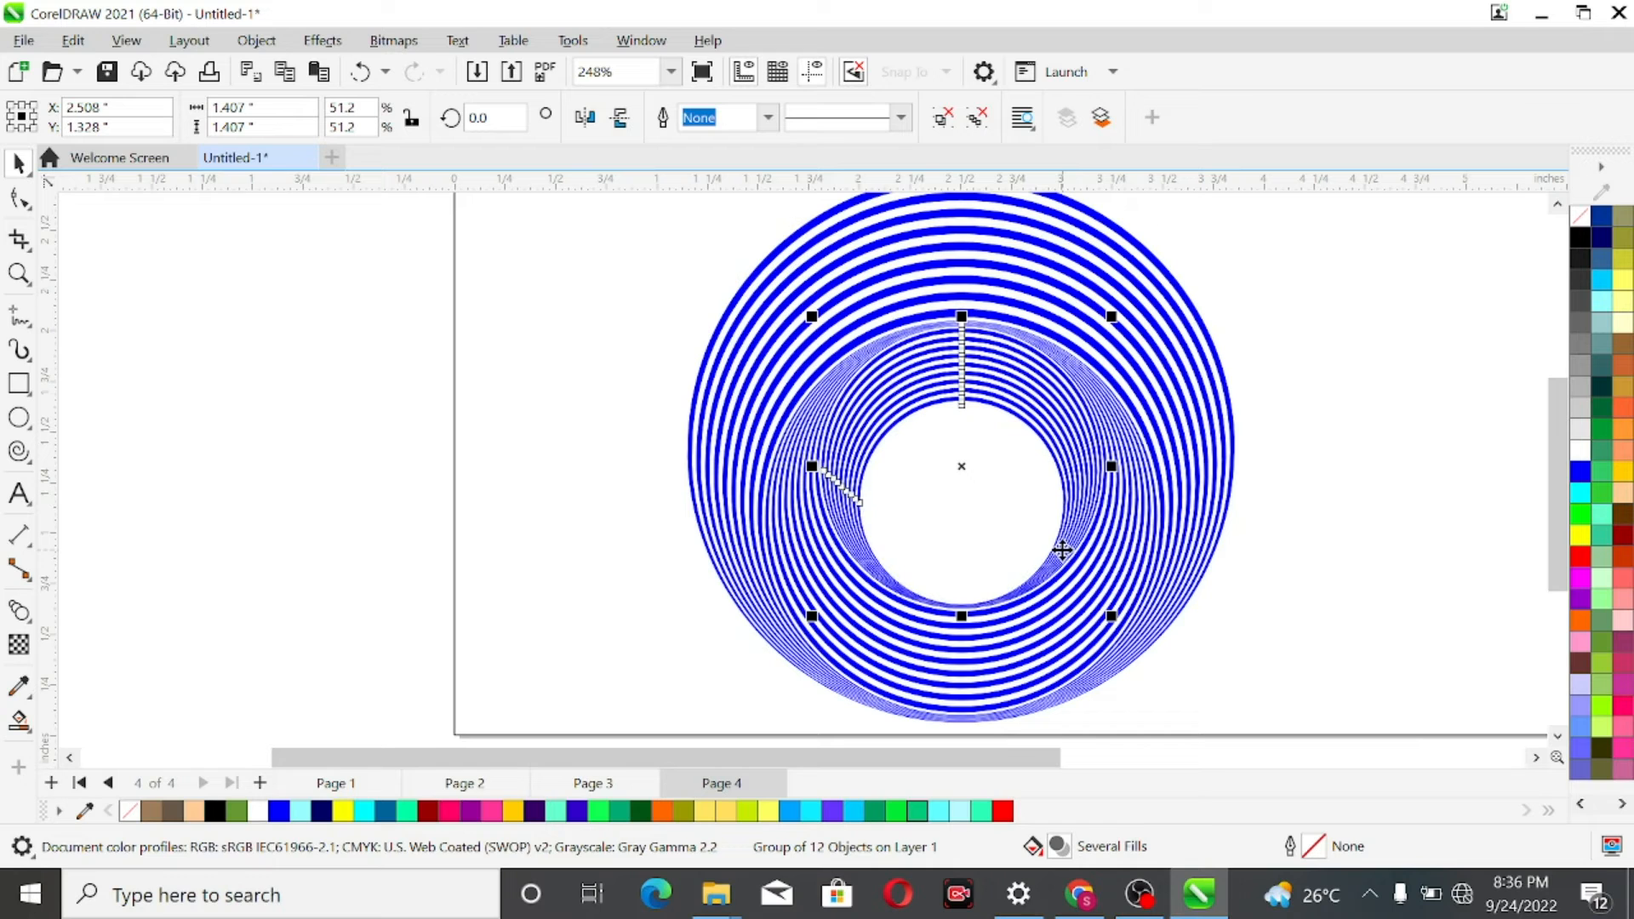
click(620, 118)
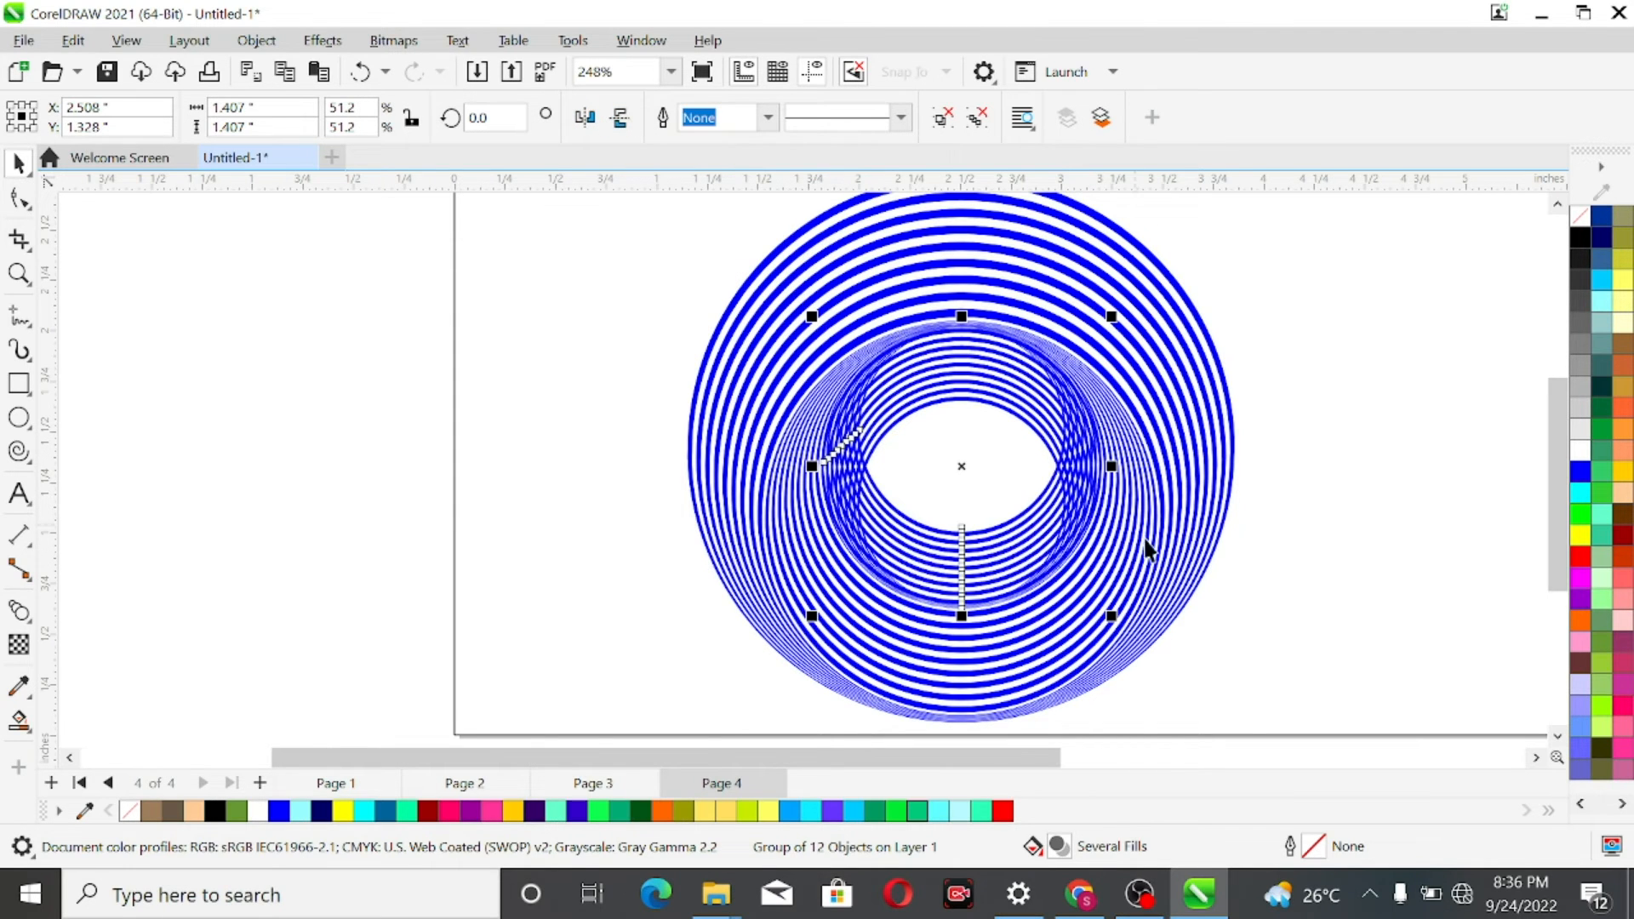
Scale the flipped copy to about 0.984 inches wide and place it inside the innermost rings at about X 2.508, Y 1.143 inches.
mouse_move(1111, 617)
mouse_down()
mouse_move(1125, 620)
mouse_move(1110, 587)
mouse_up()
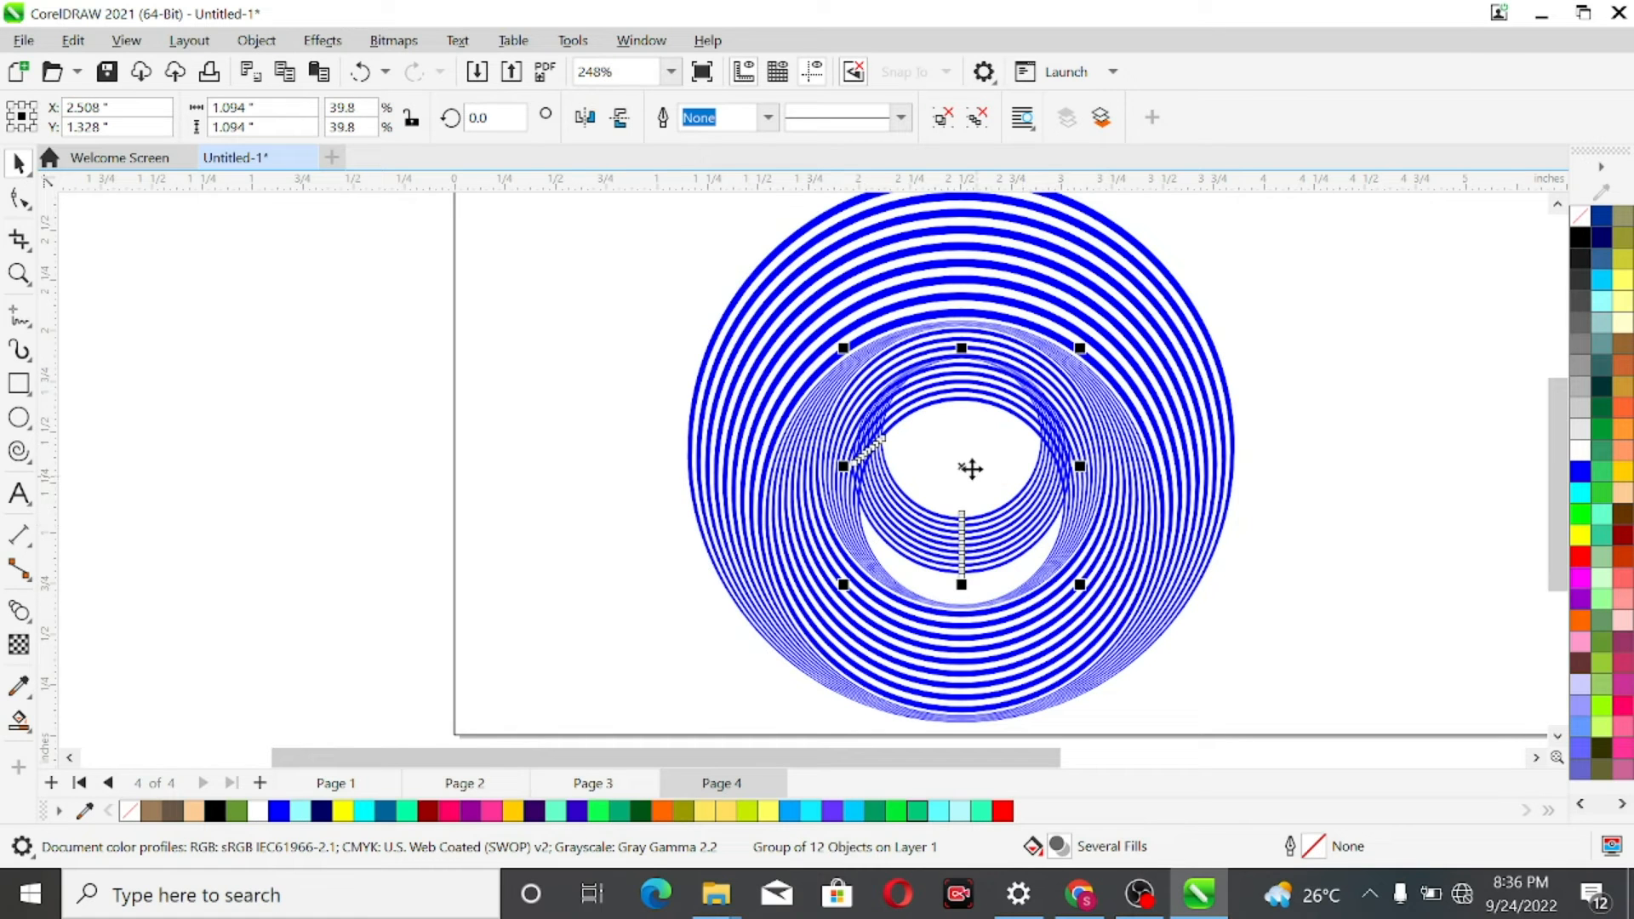
drag(966, 462, 964, 489)
drag(1079, 613, 1070, 599)
drag(961, 490, 964, 502)
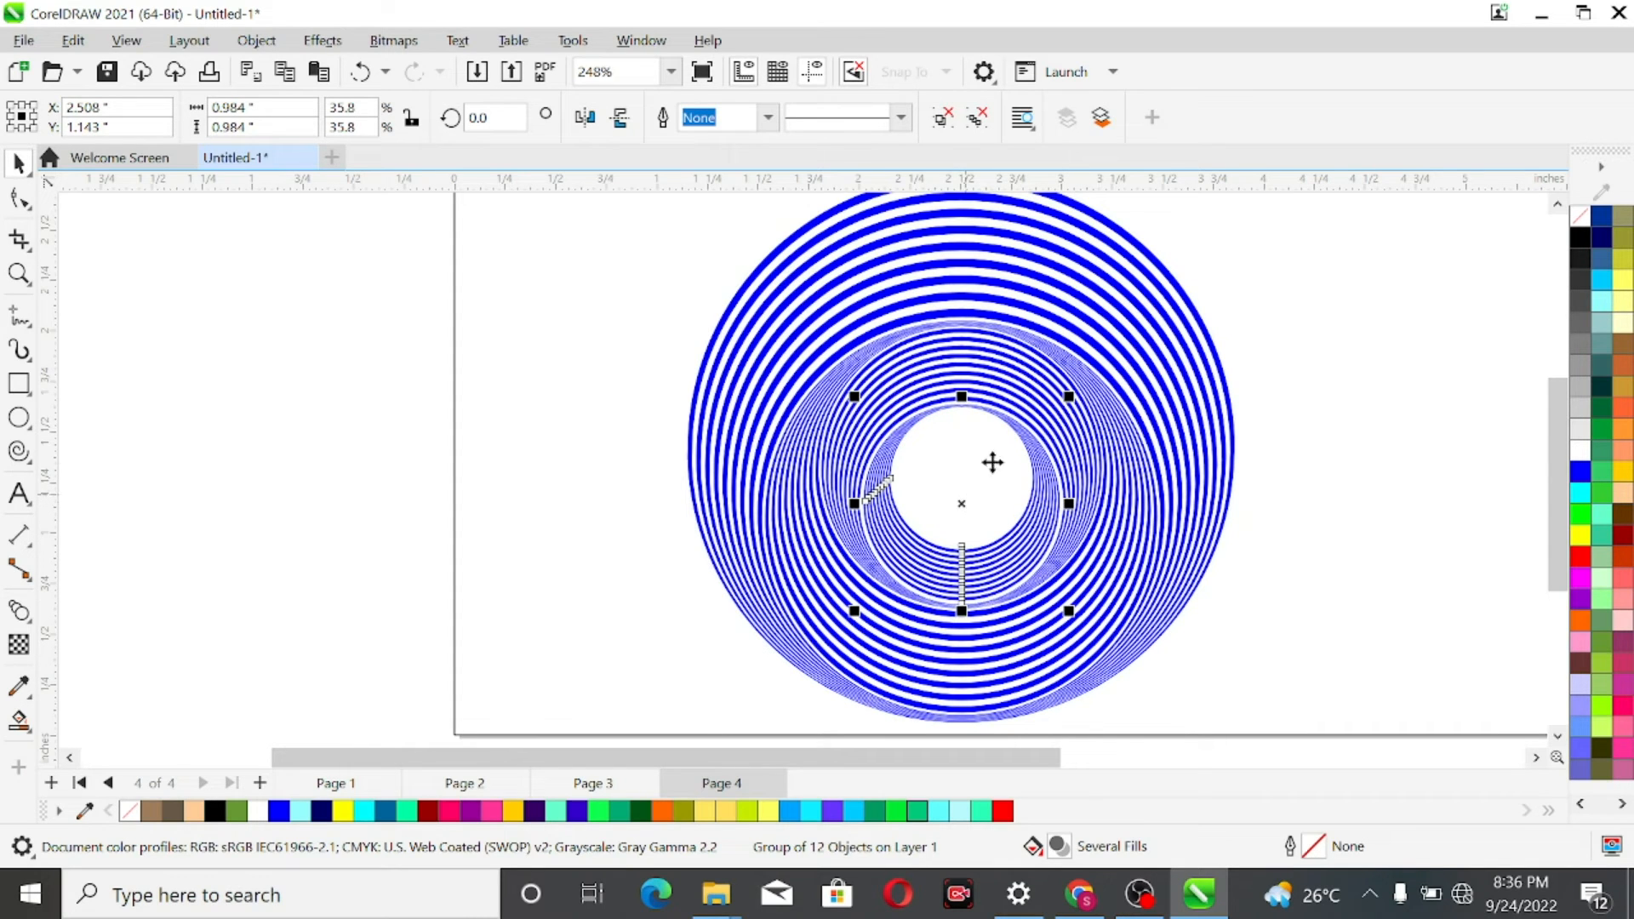
click(1292, 327)
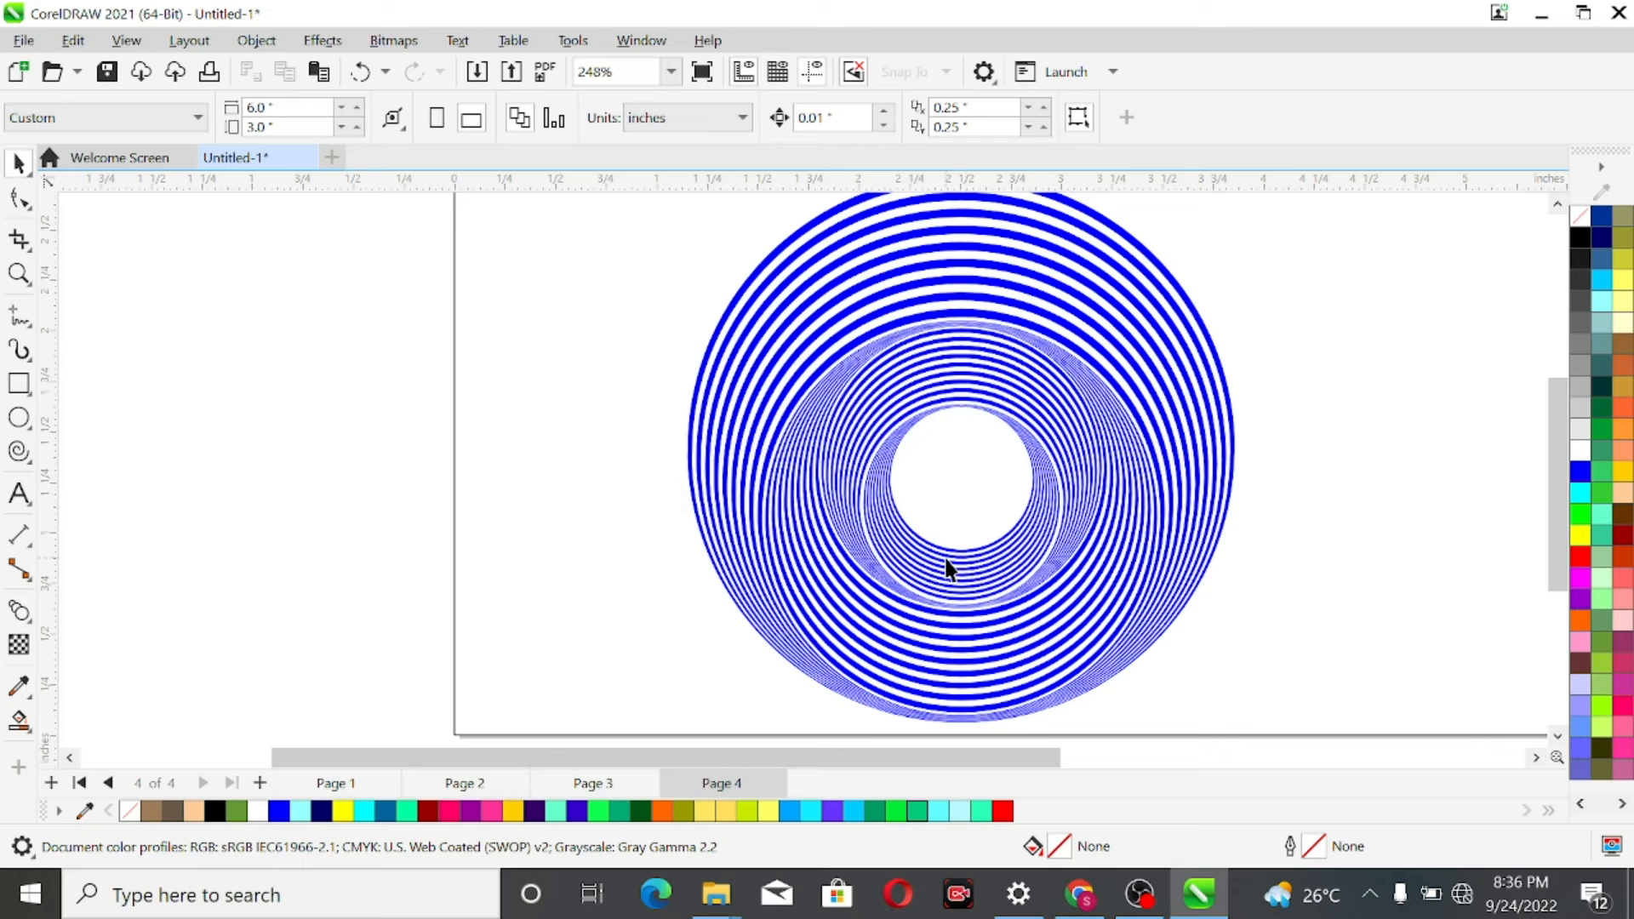
Overlay a vertically mirrored copy on the 0.984-inch innermost ring group.
scroll(1026, 508, up, 2)
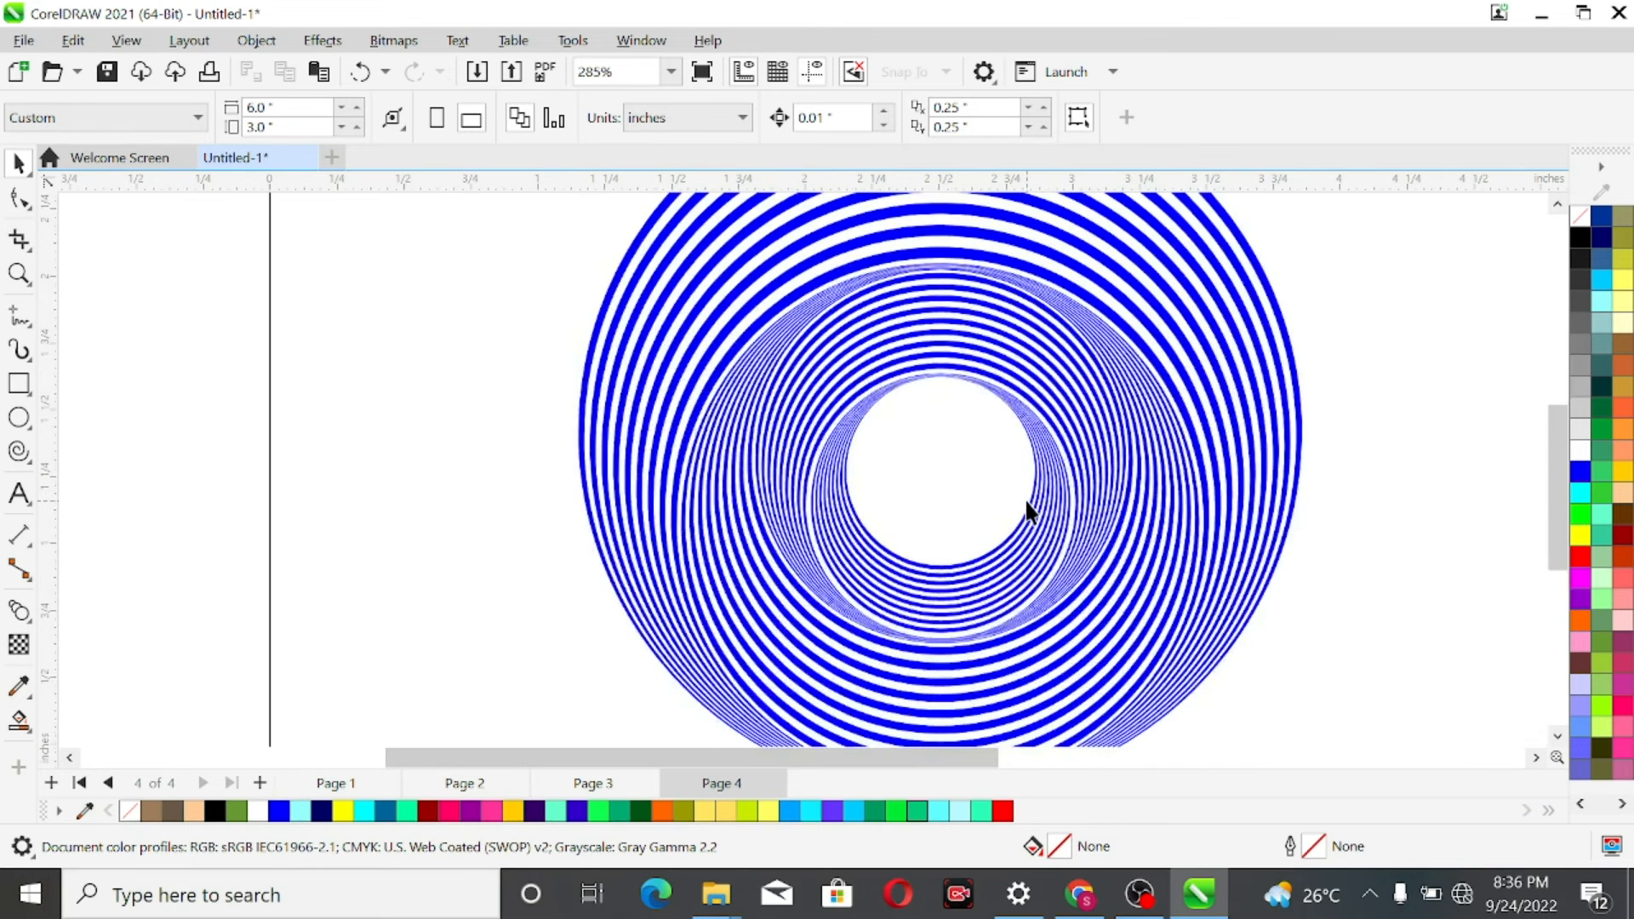
click(1000, 588)
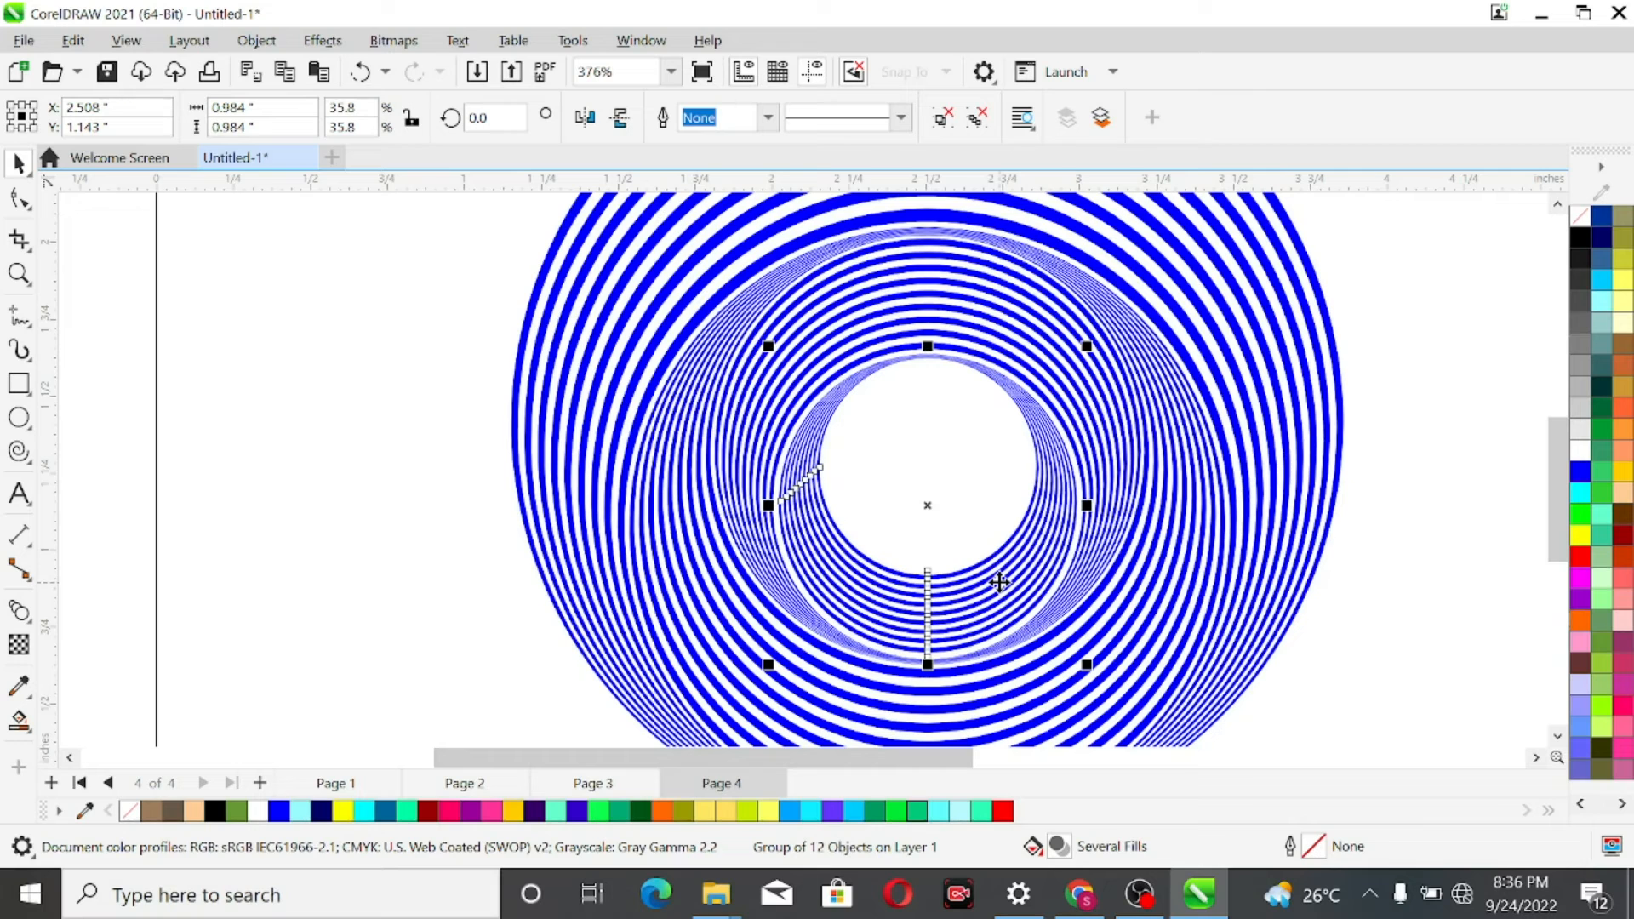
click(622, 118)
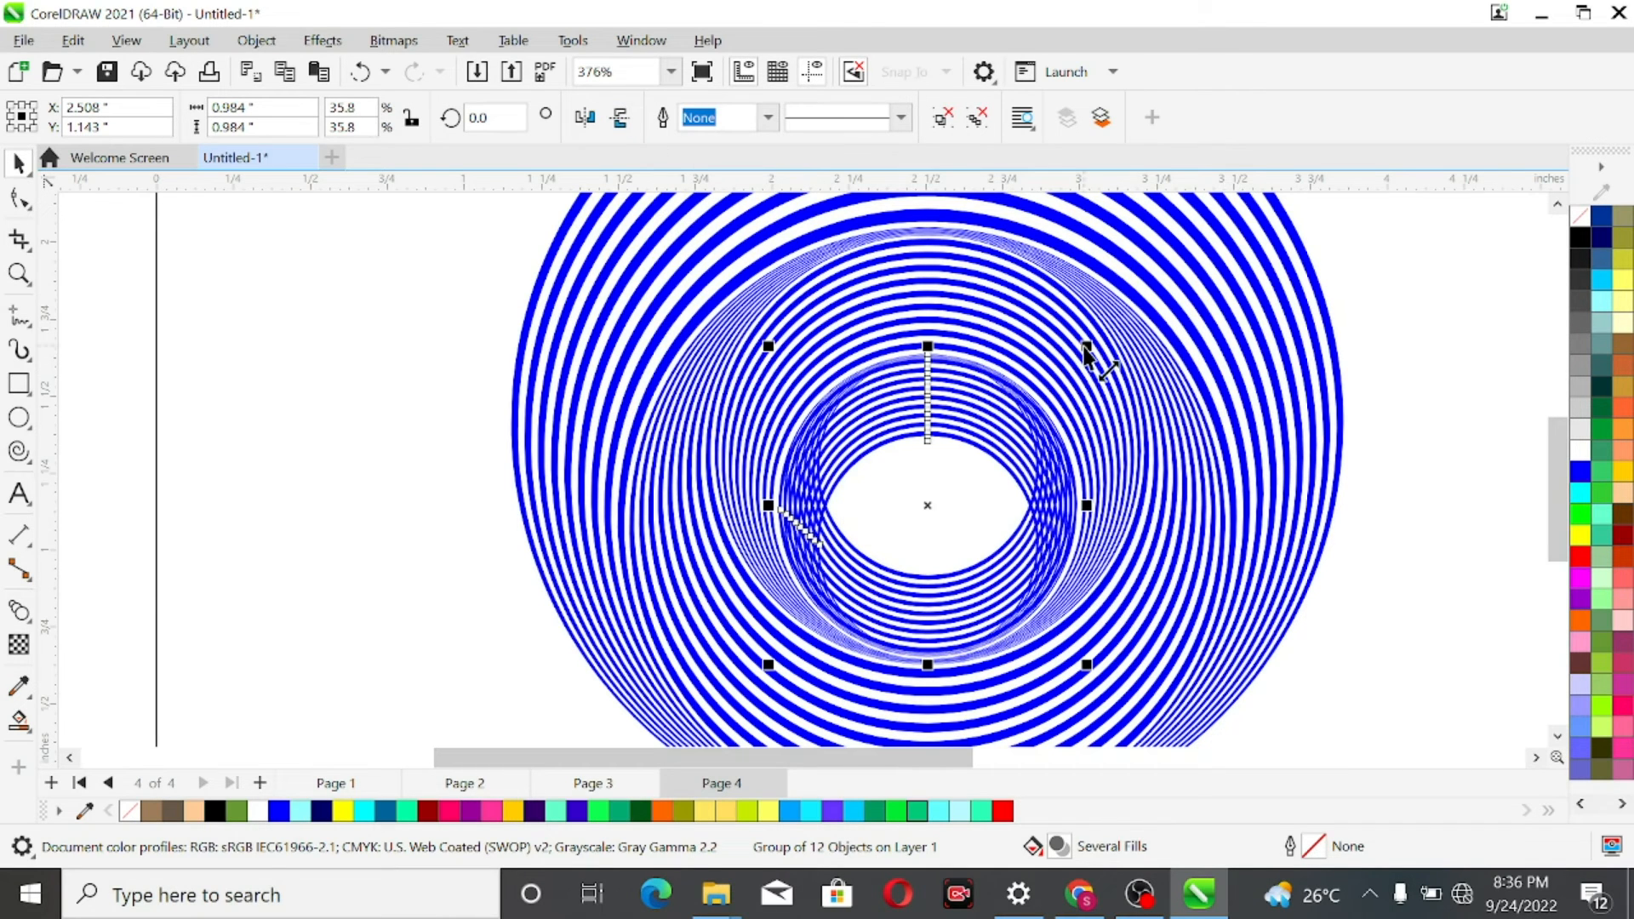
Scale the new mirrored copy to about 0.703 inches wide, position it at about X 2.508, Y 1.268 inches, and deselect it.
drag(1086, 346, 1063, 403)
drag(950, 454, 948, 422)
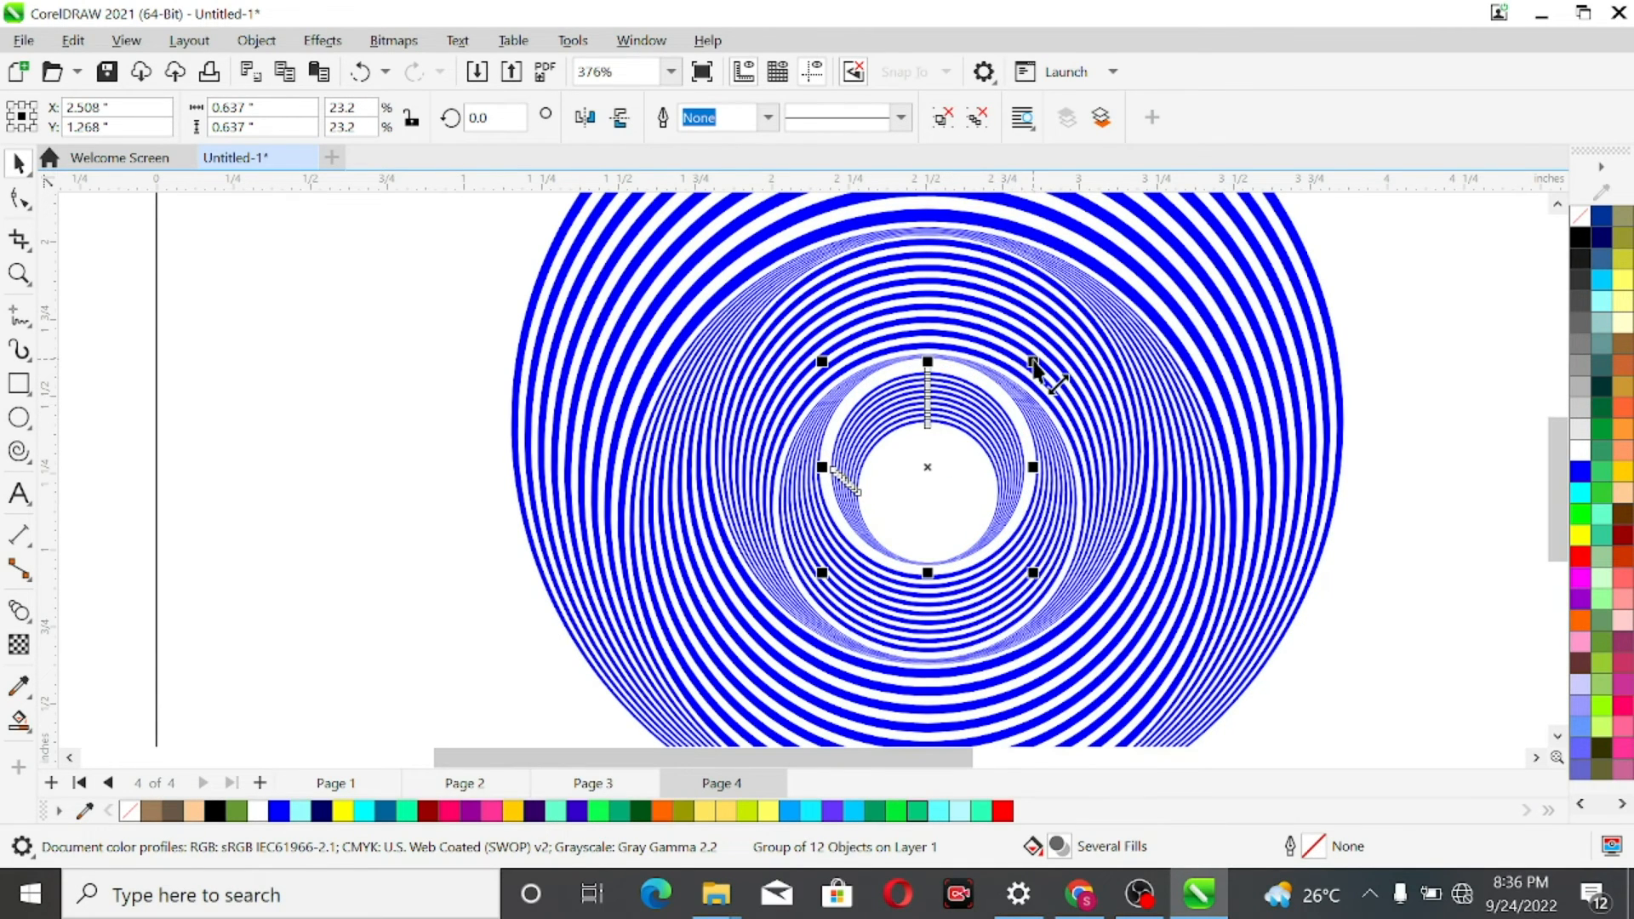
drag(1033, 361, 1045, 349)
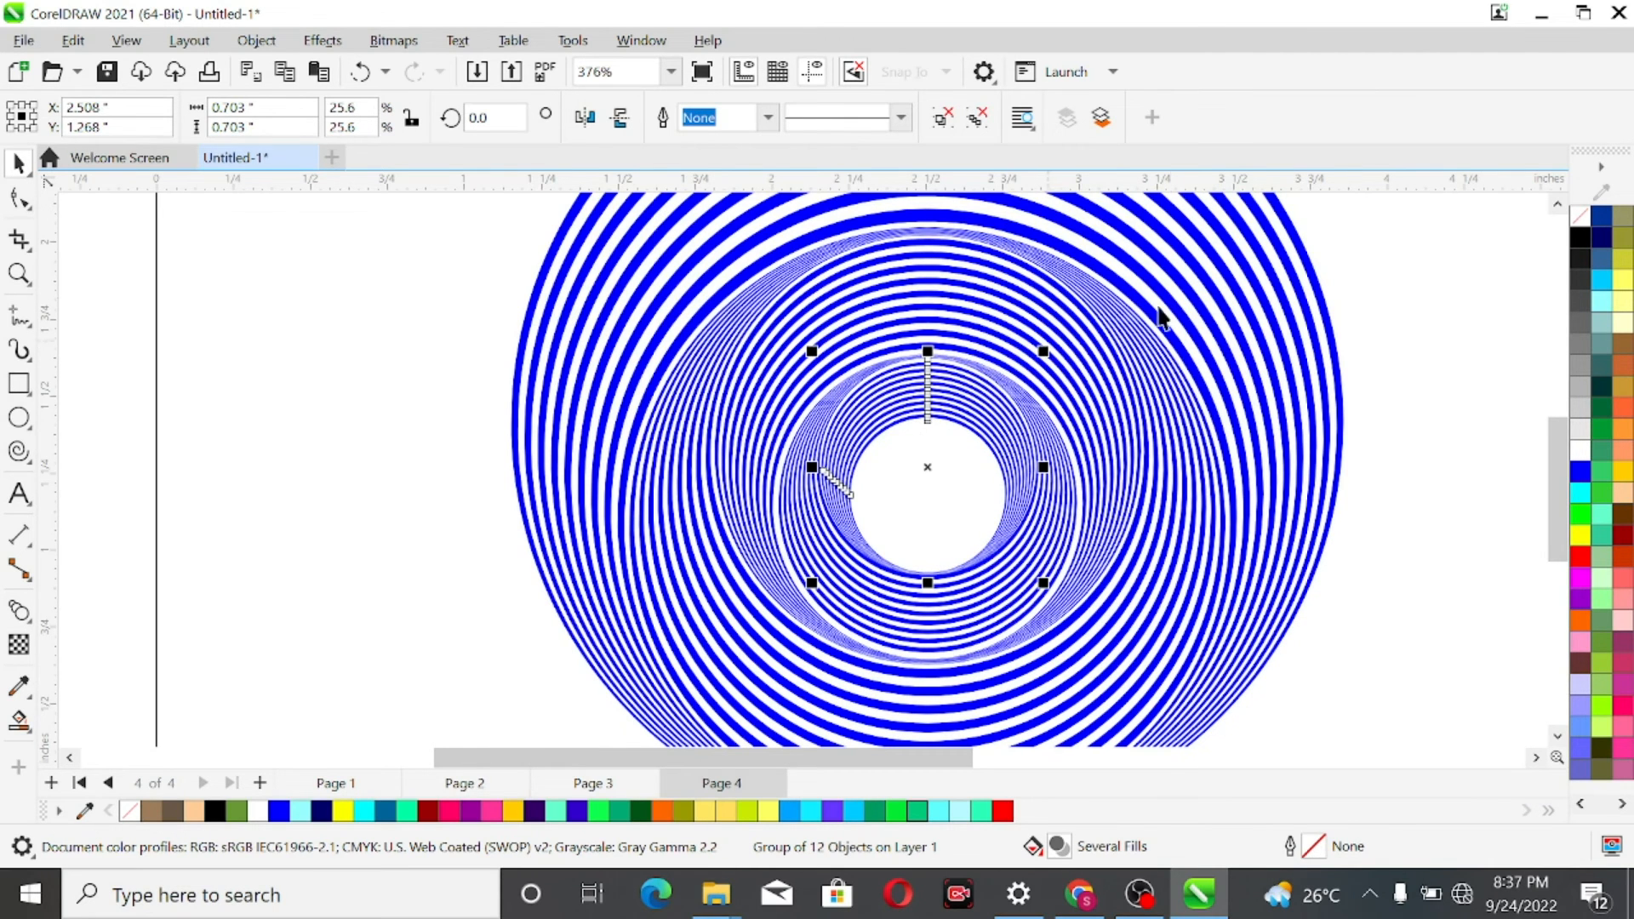
click(1401, 289)
Try filling the innermost ring group with black and undo the fill.
scroll(1397, 298, down, 3)
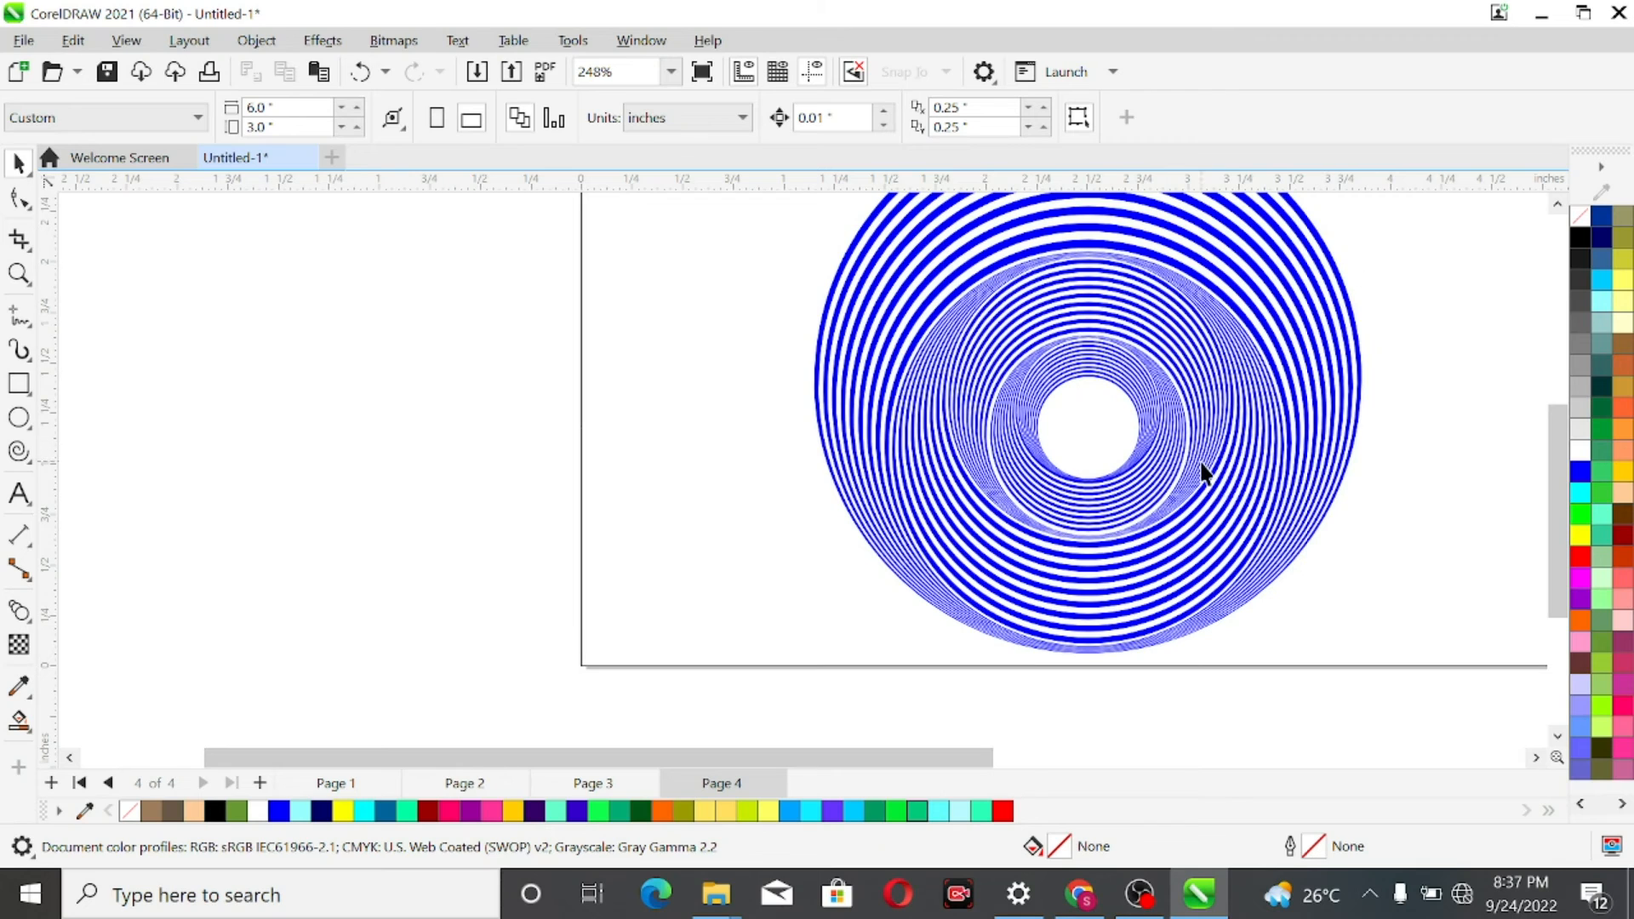
click(1106, 372)
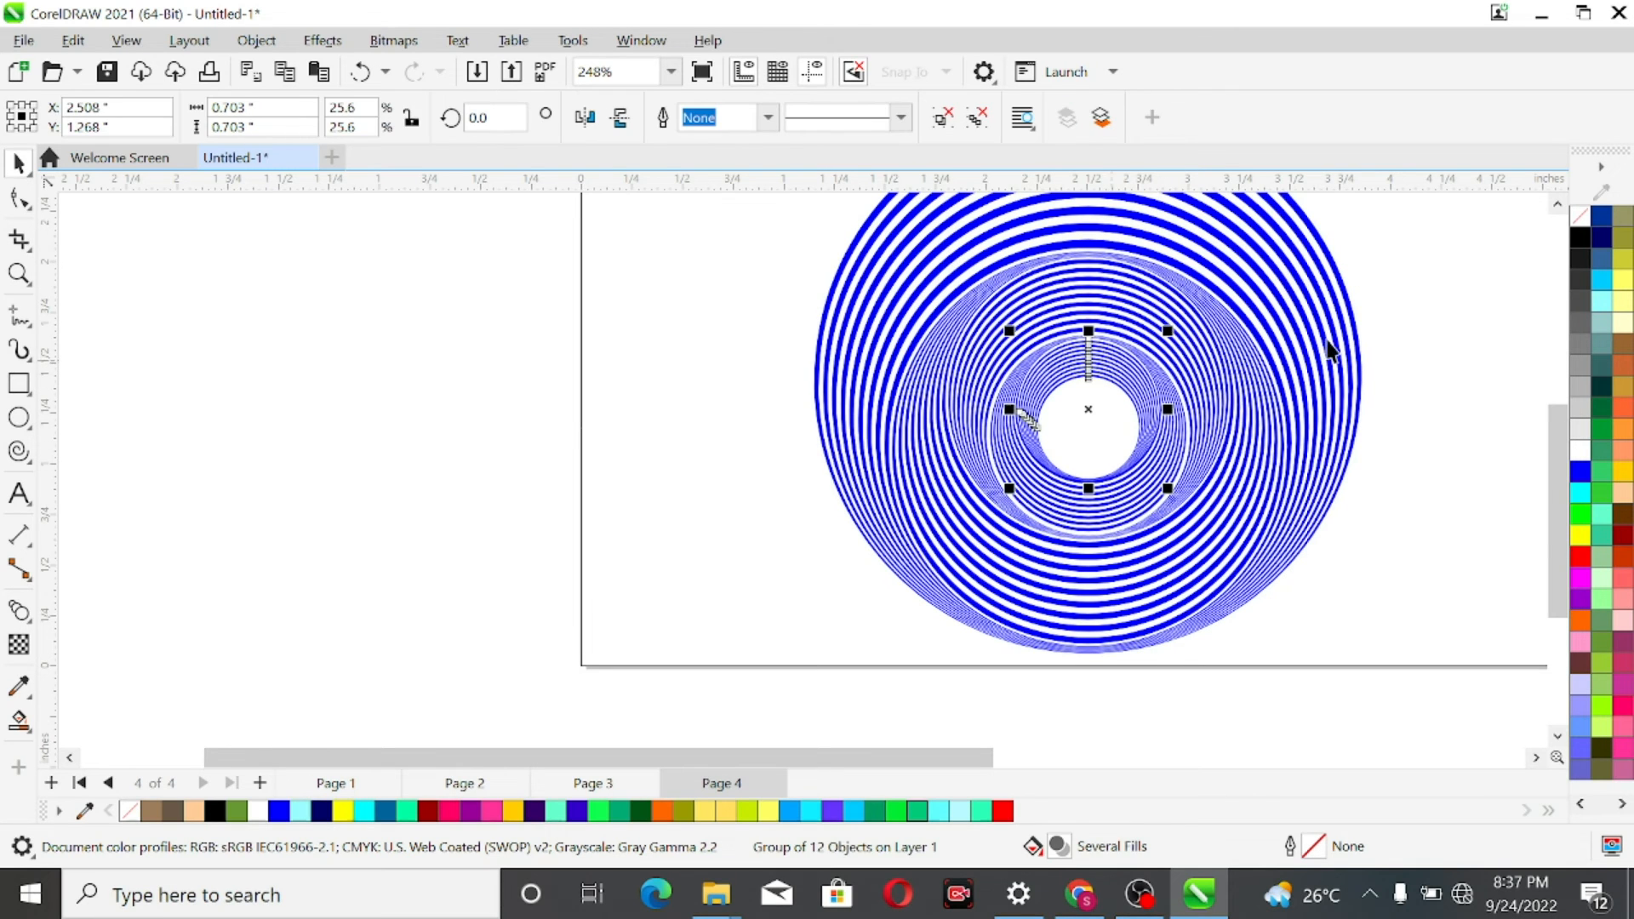
click(1580, 241)
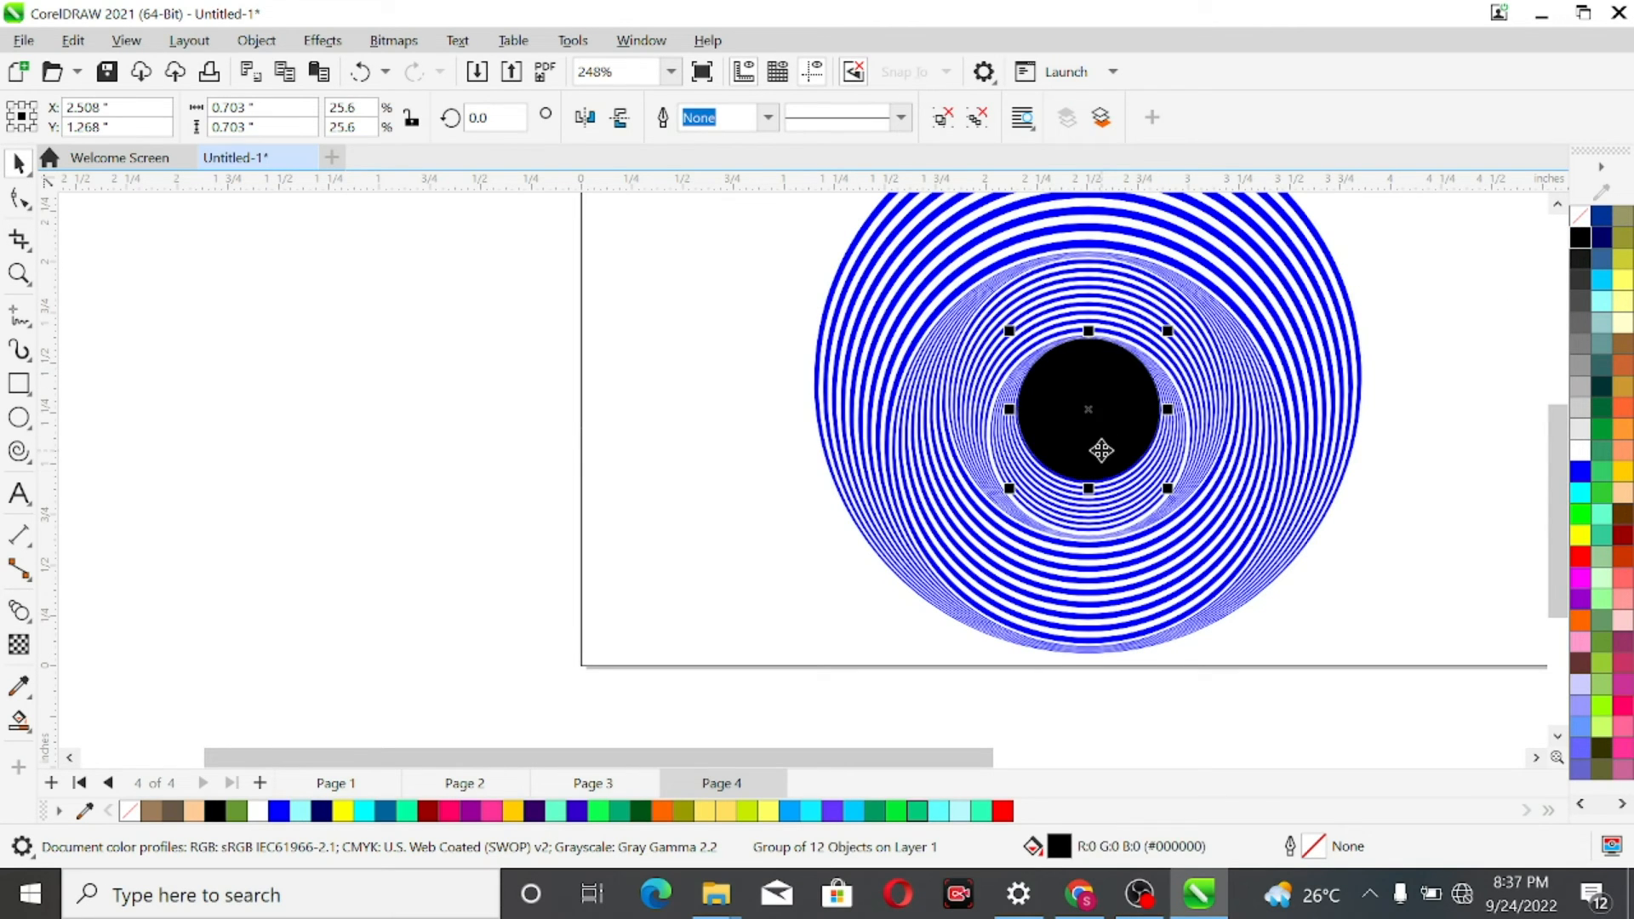
key(ctrl+z)
click(1386, 247)
Give the two innermost ring groups a black hairline outline.
click(1106, 368)
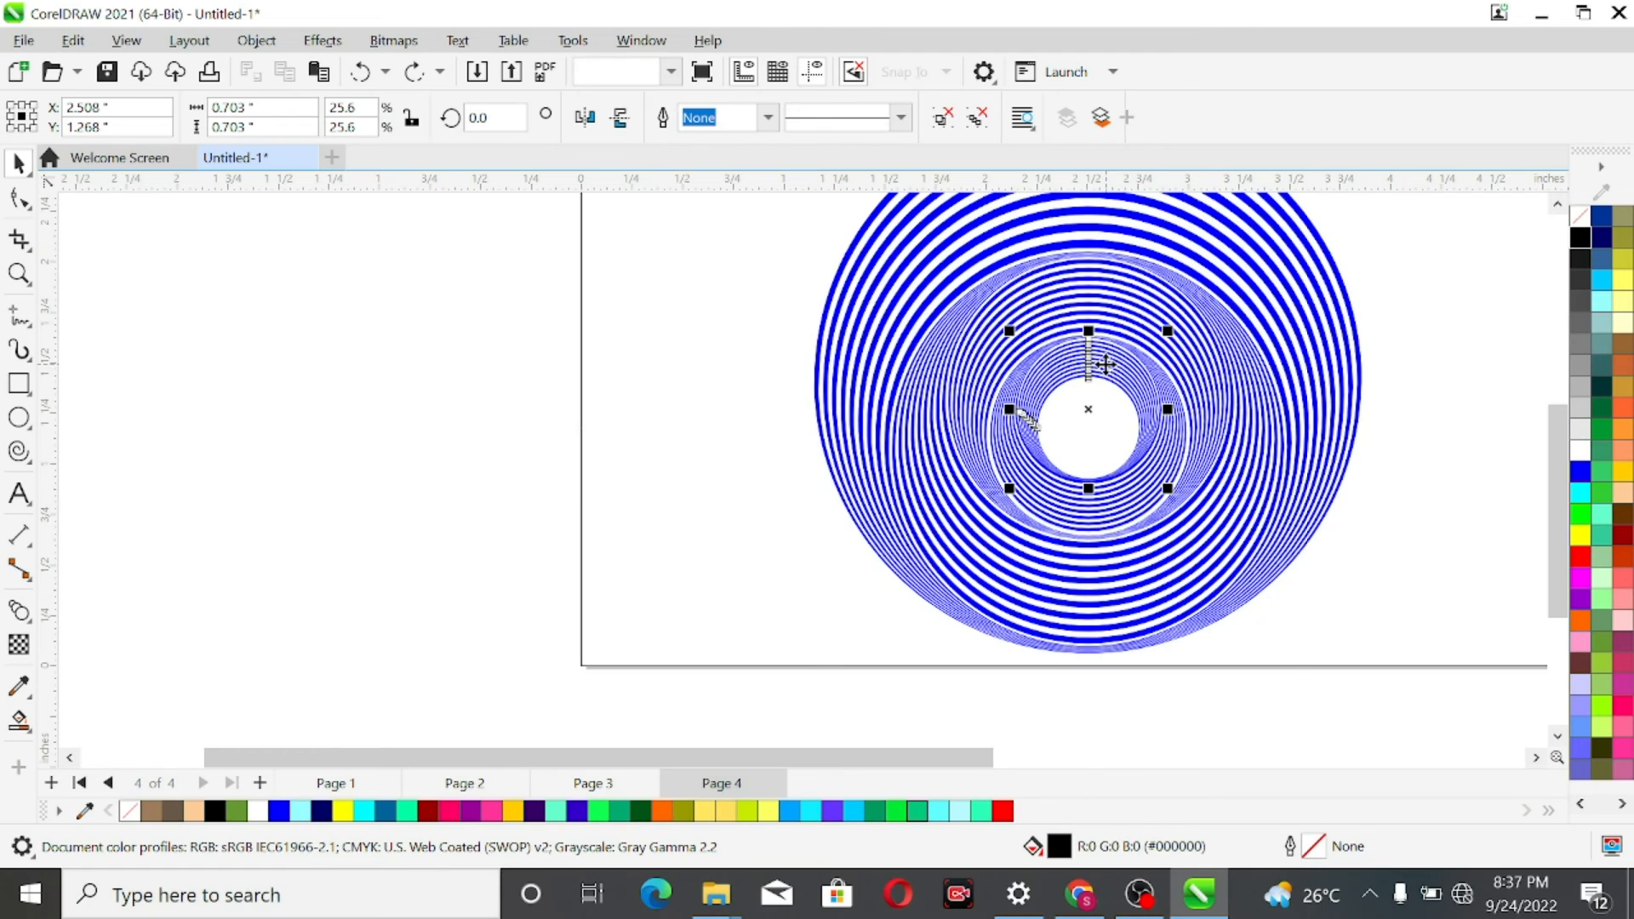
right_click(1574, 243)
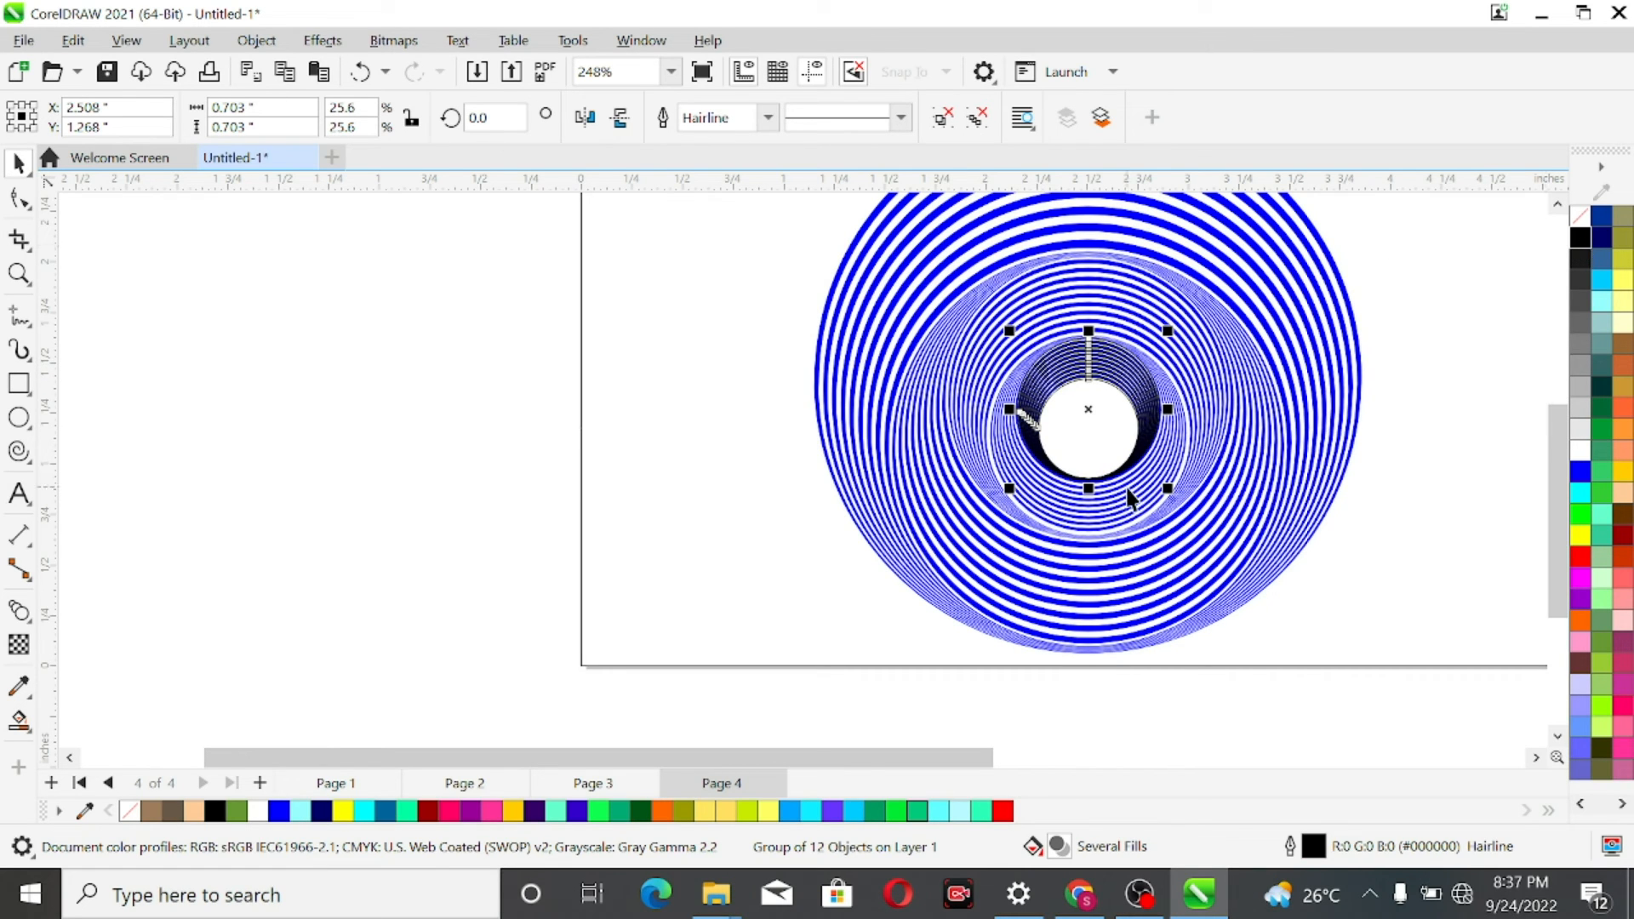
click(1127, 490)
right_click(1574, 240)
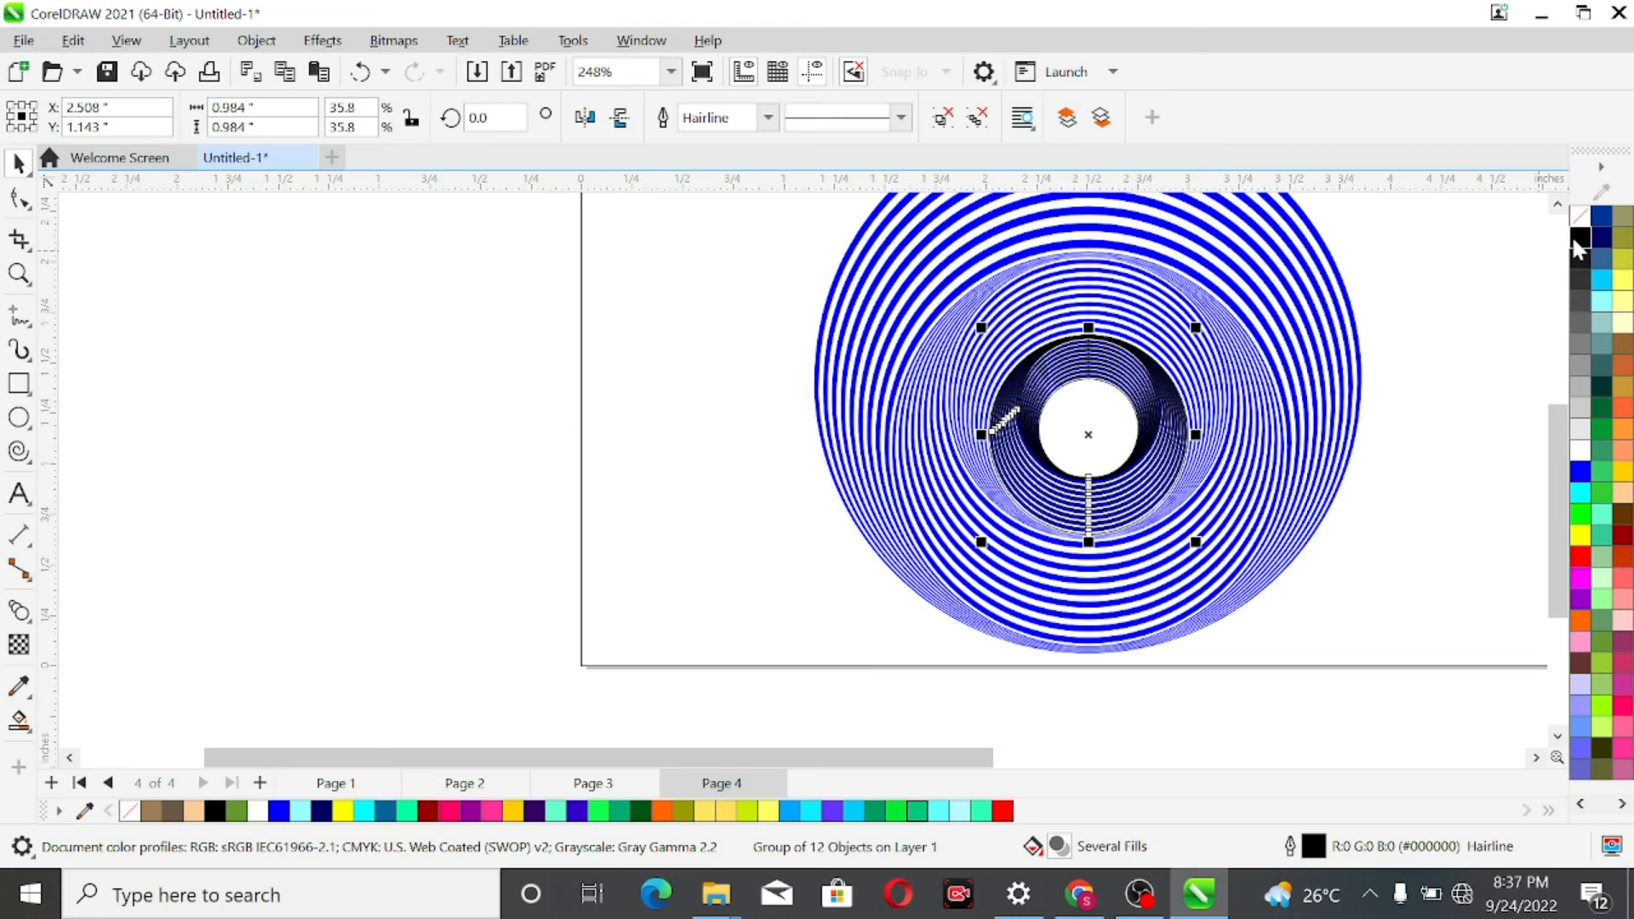
Apply a black hairline outline to the three remaining outer ring groups and show the whole page with nothing selected.
click(1209, 357)
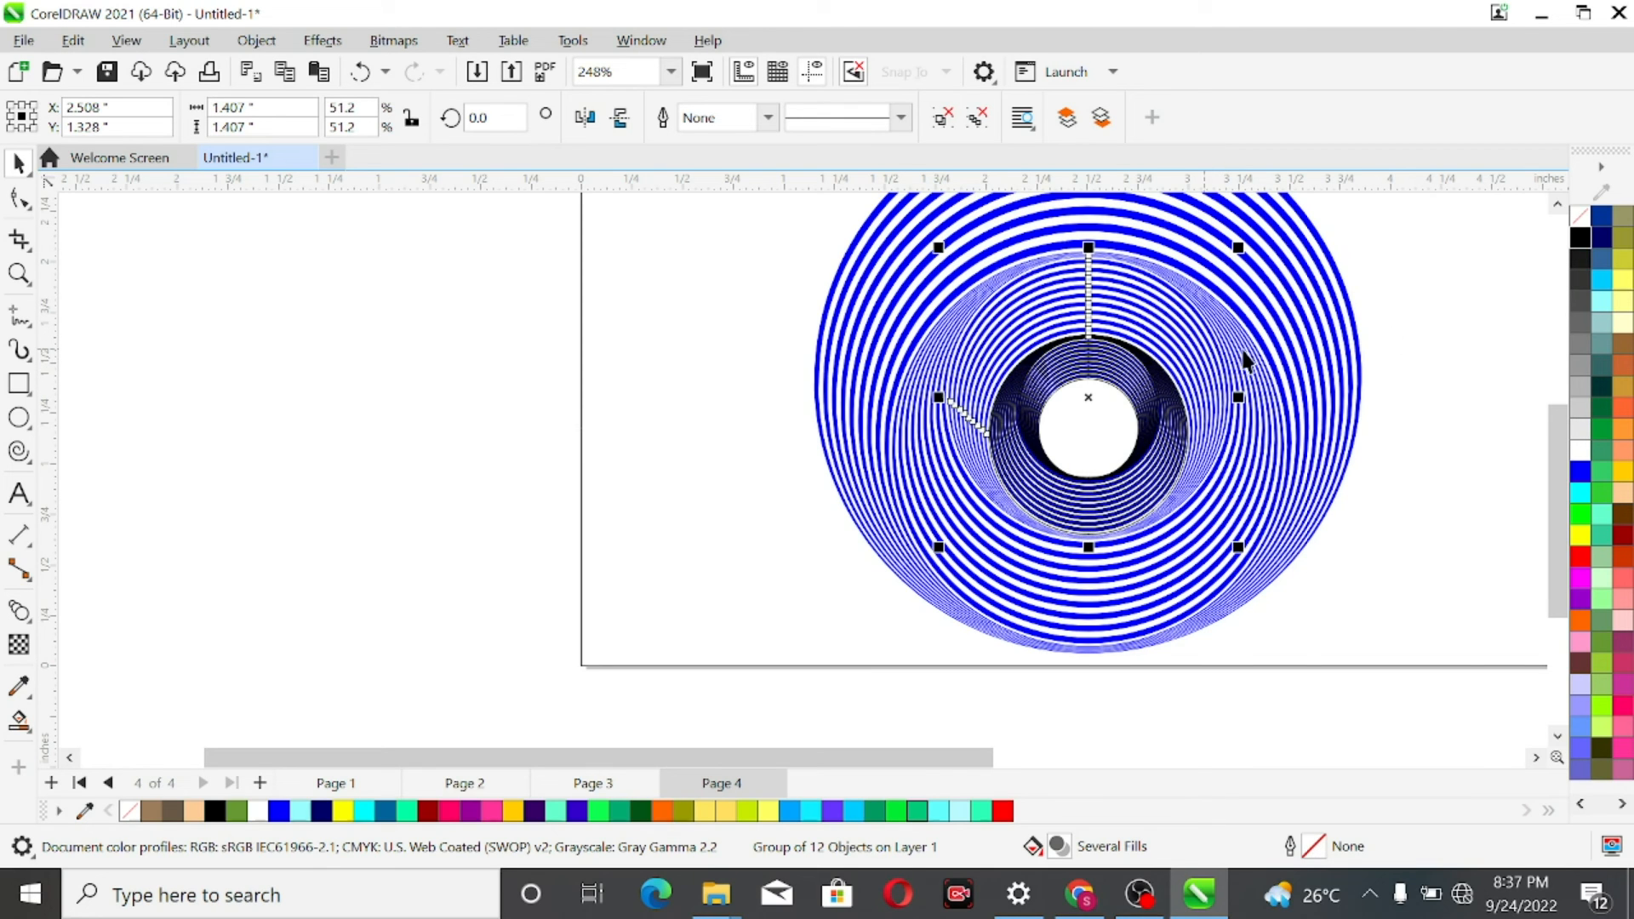
right_click(1588, 245)
click(1262, 430)
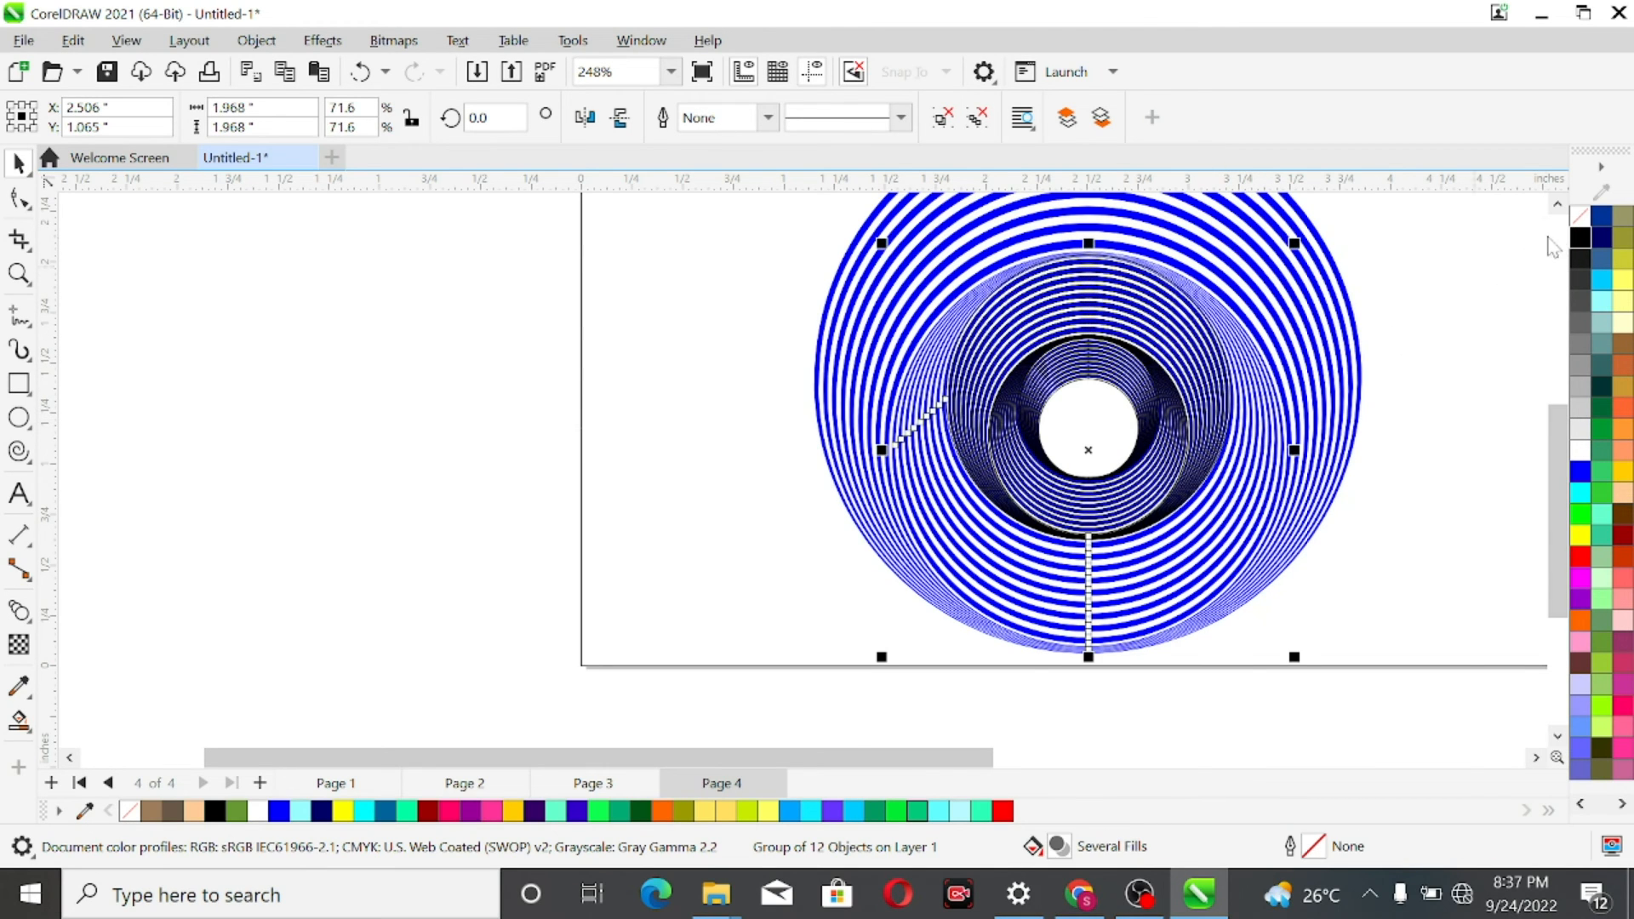
right_click(1580, 239)
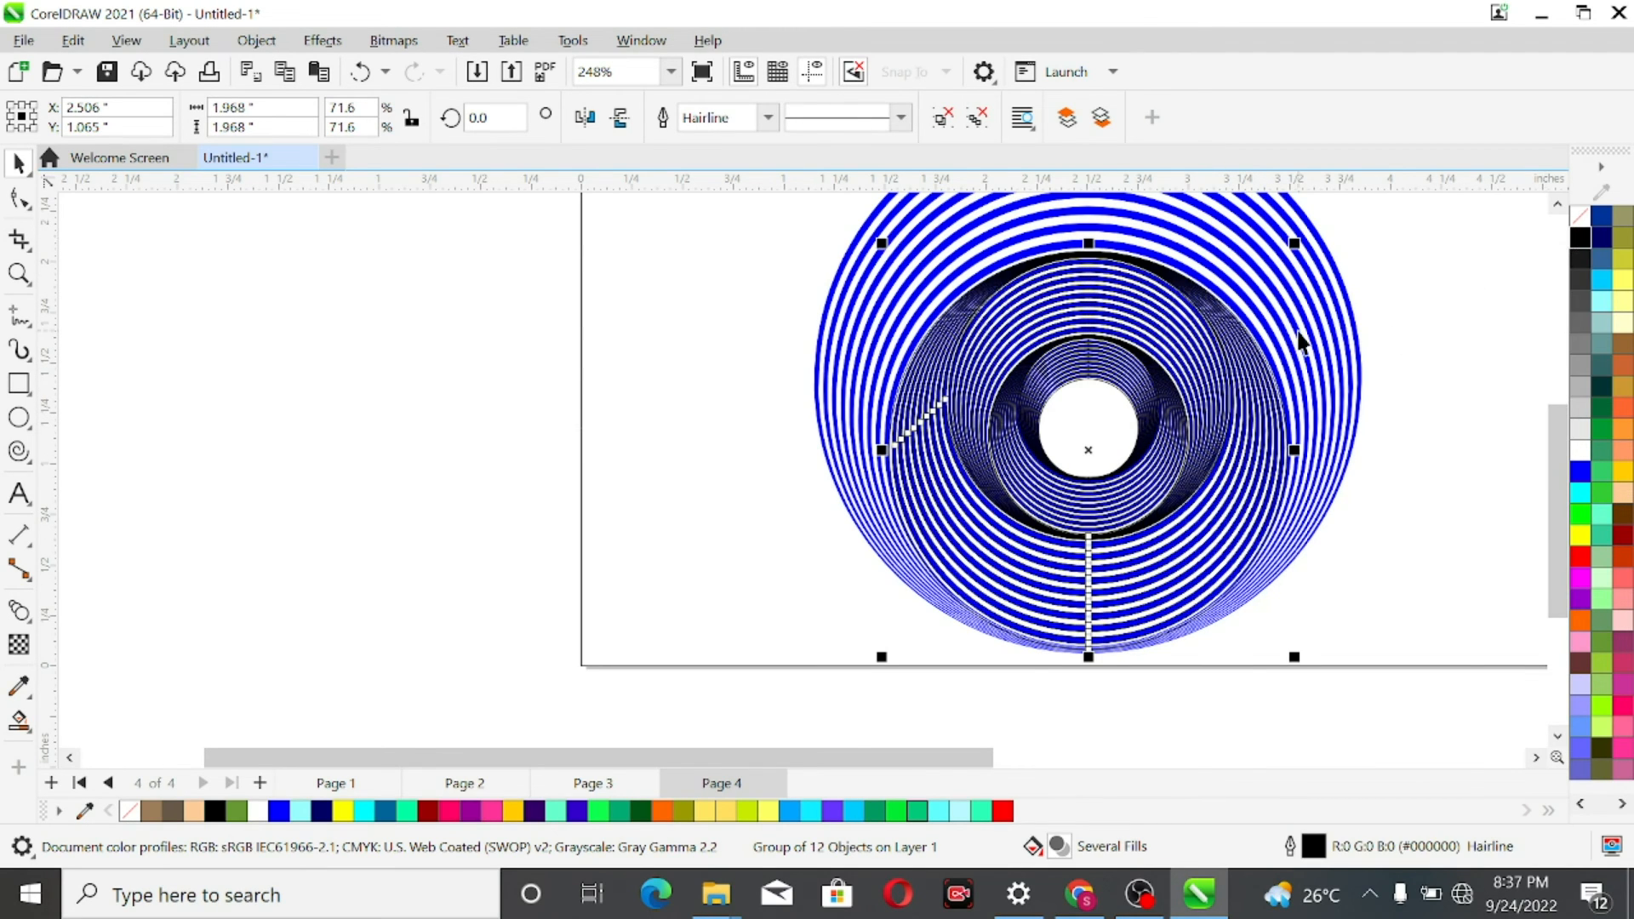
click(1325, 318)
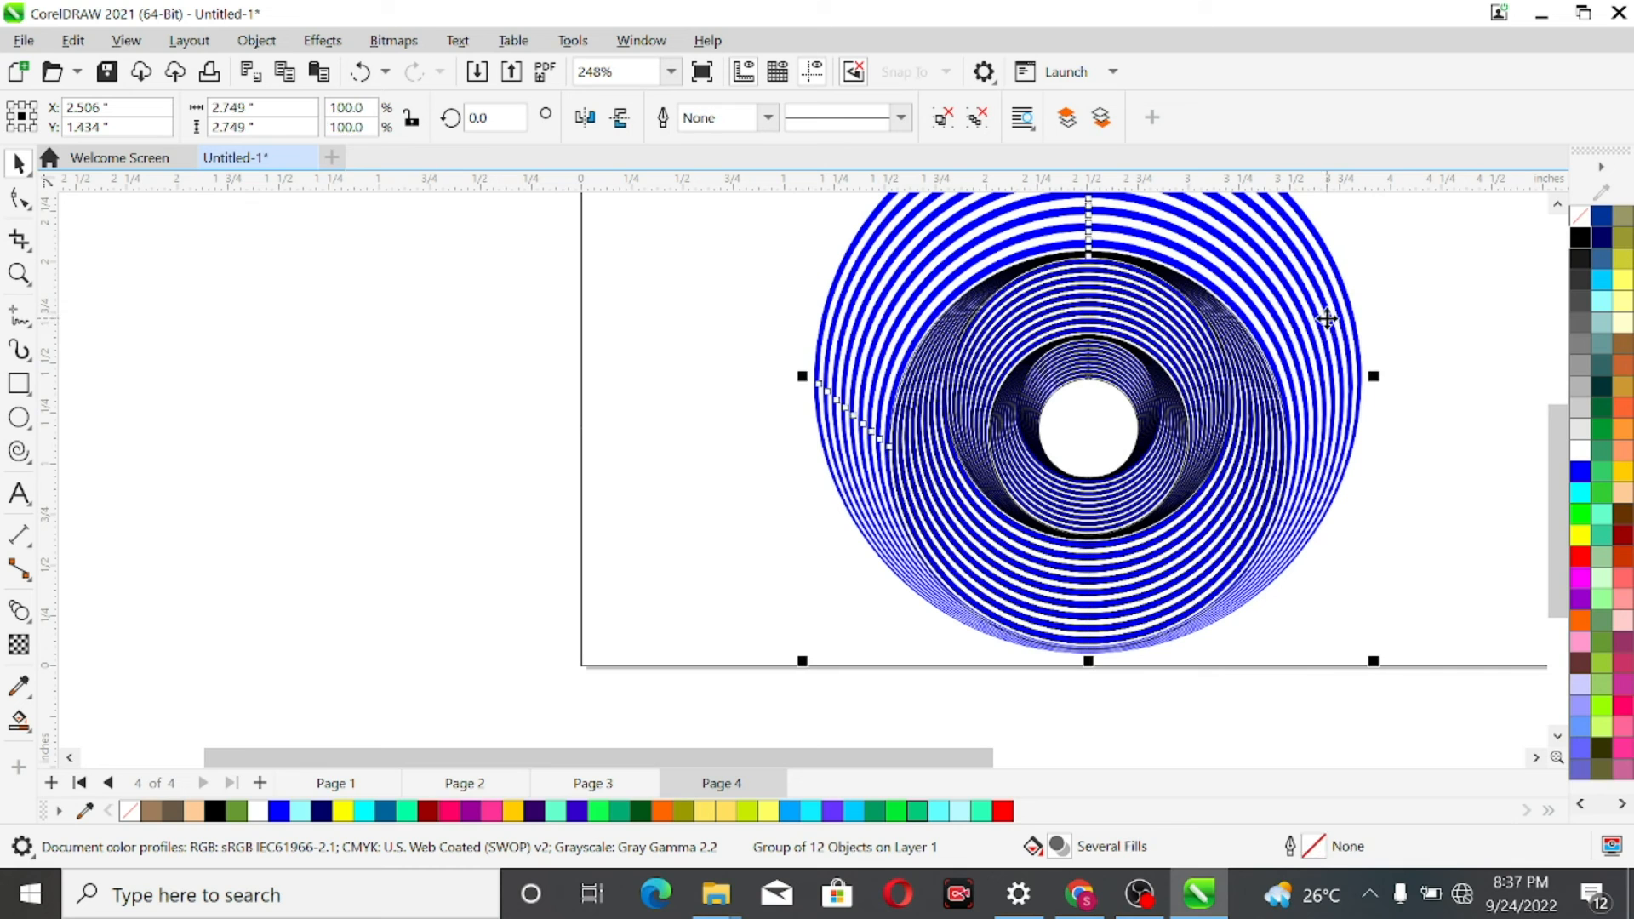
right_click(1579, 241)
click(1477, 300)
scroll(1475, 306, down, 2)
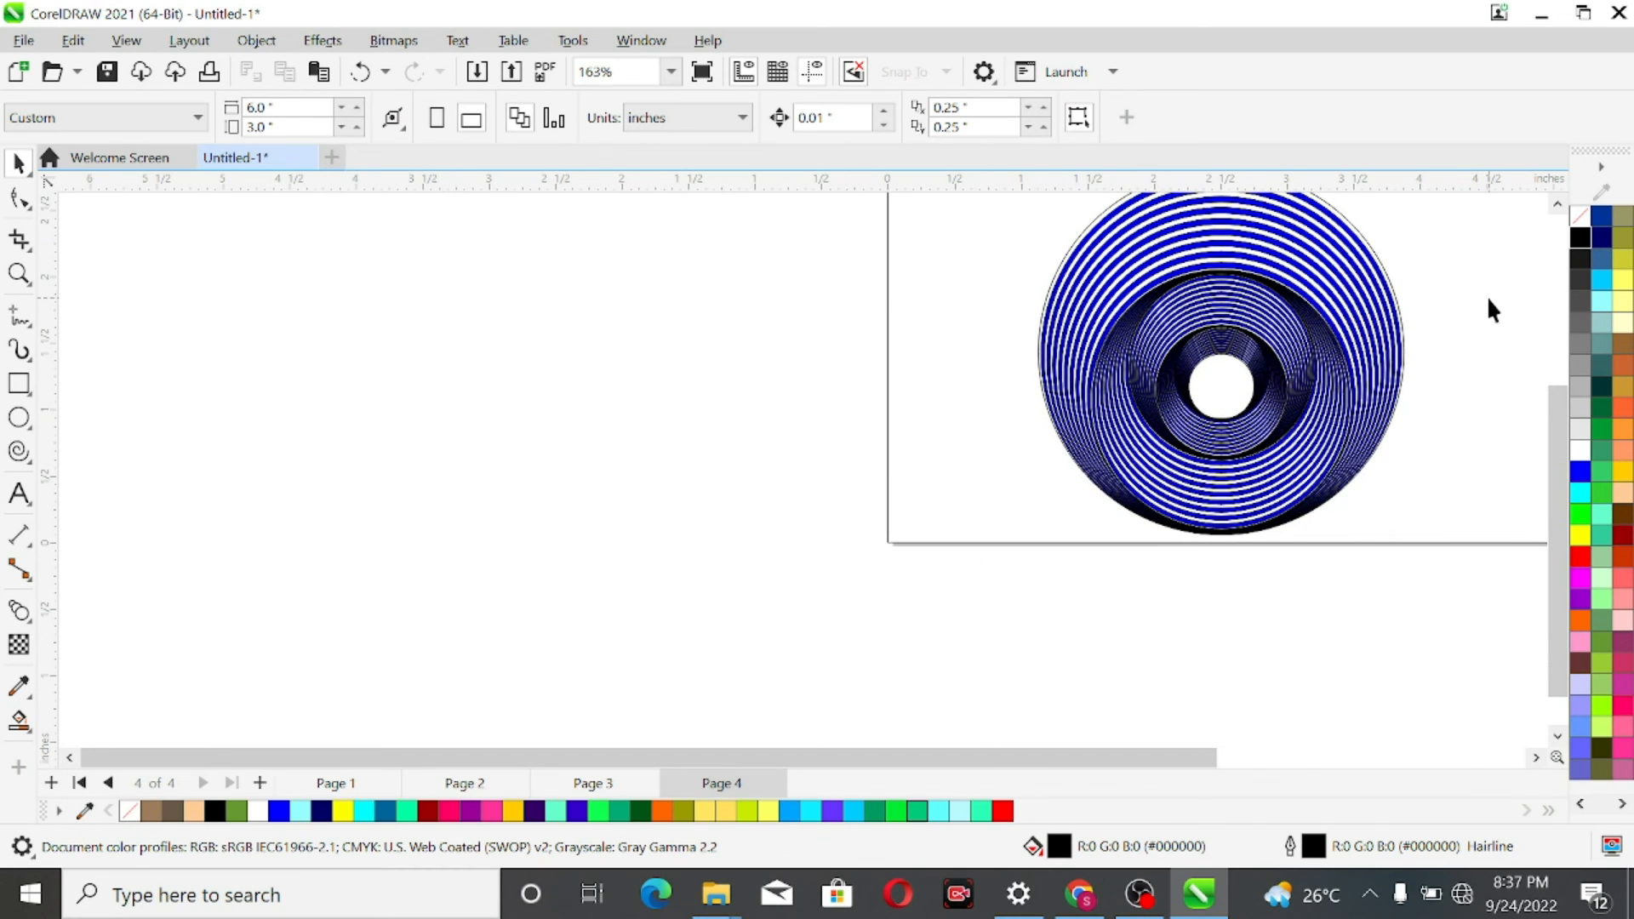
scroll(1517, 330, down, 1)
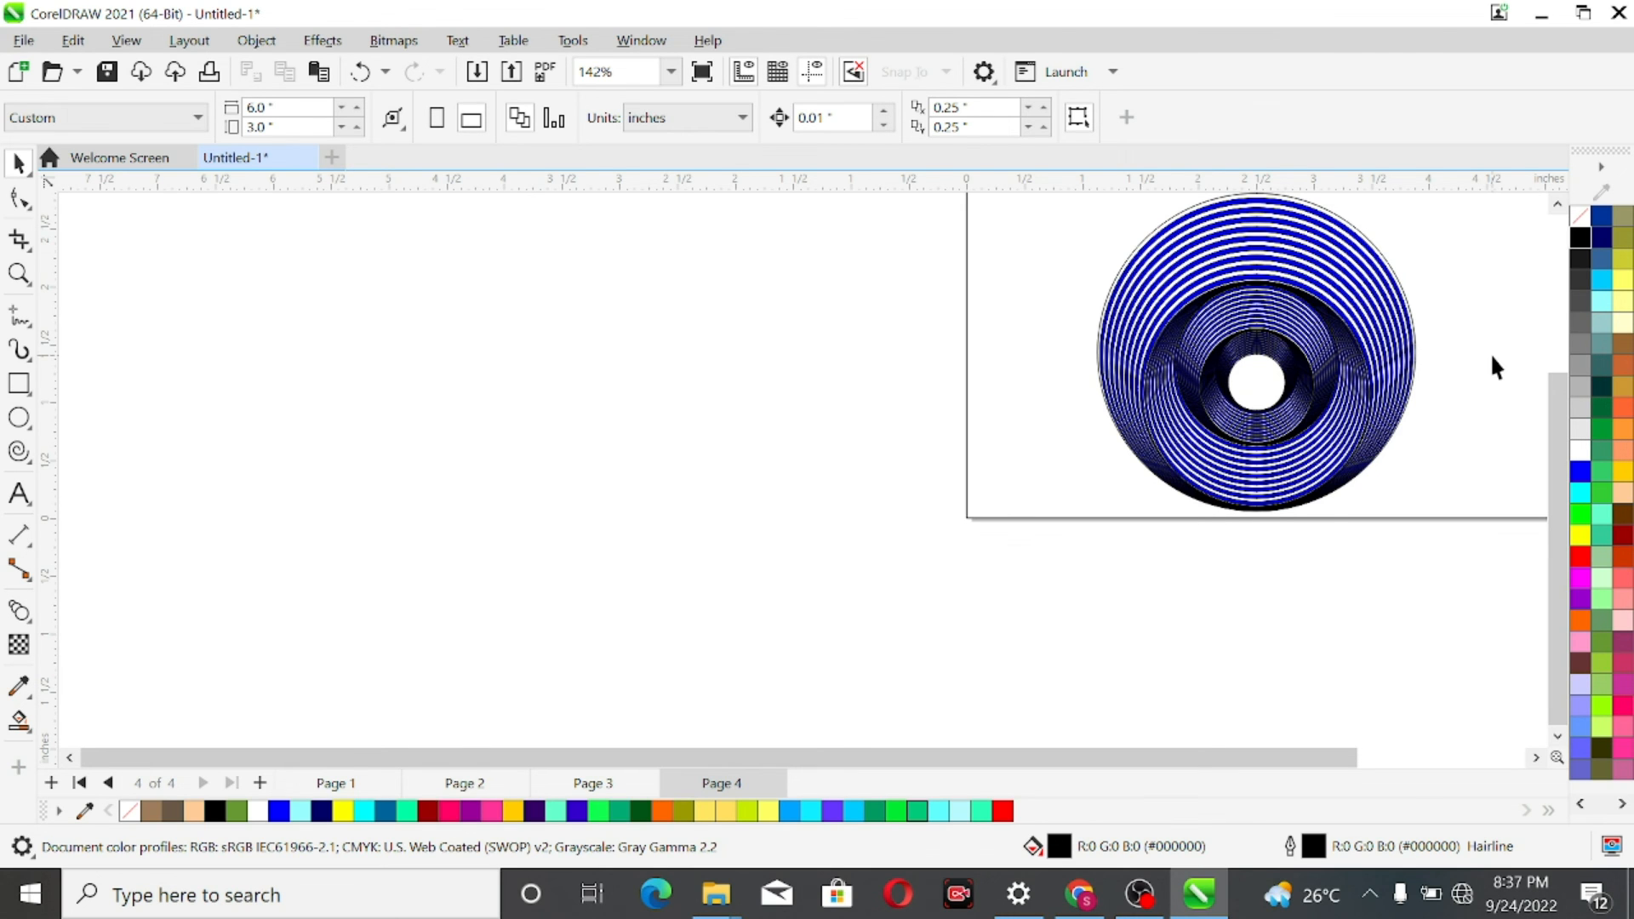
key(shift+F4)
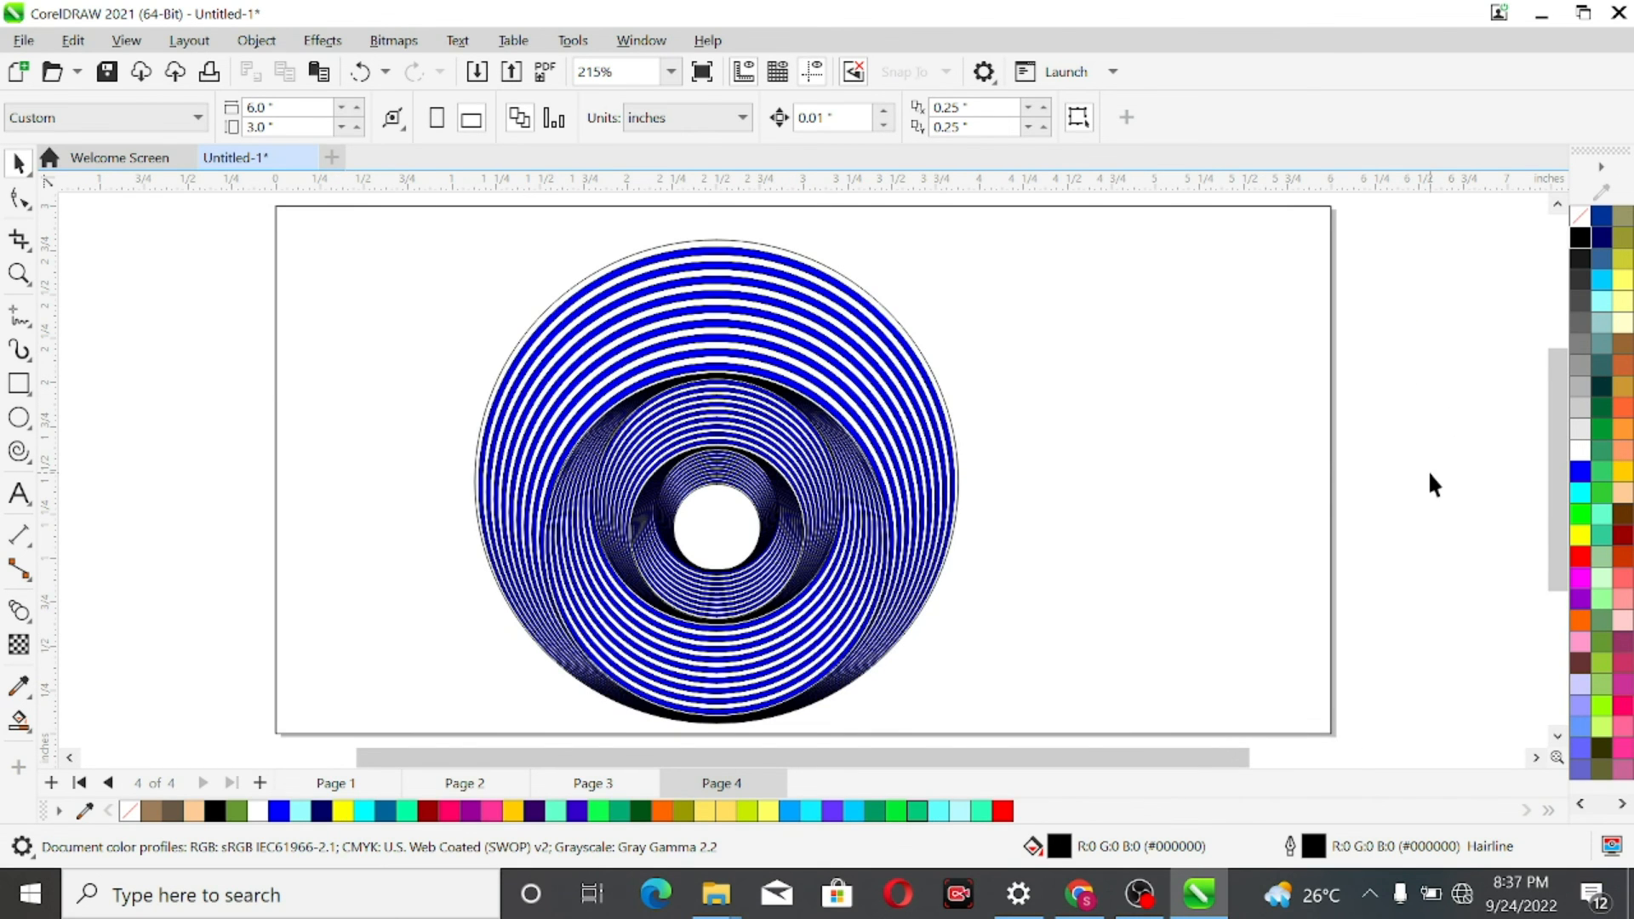